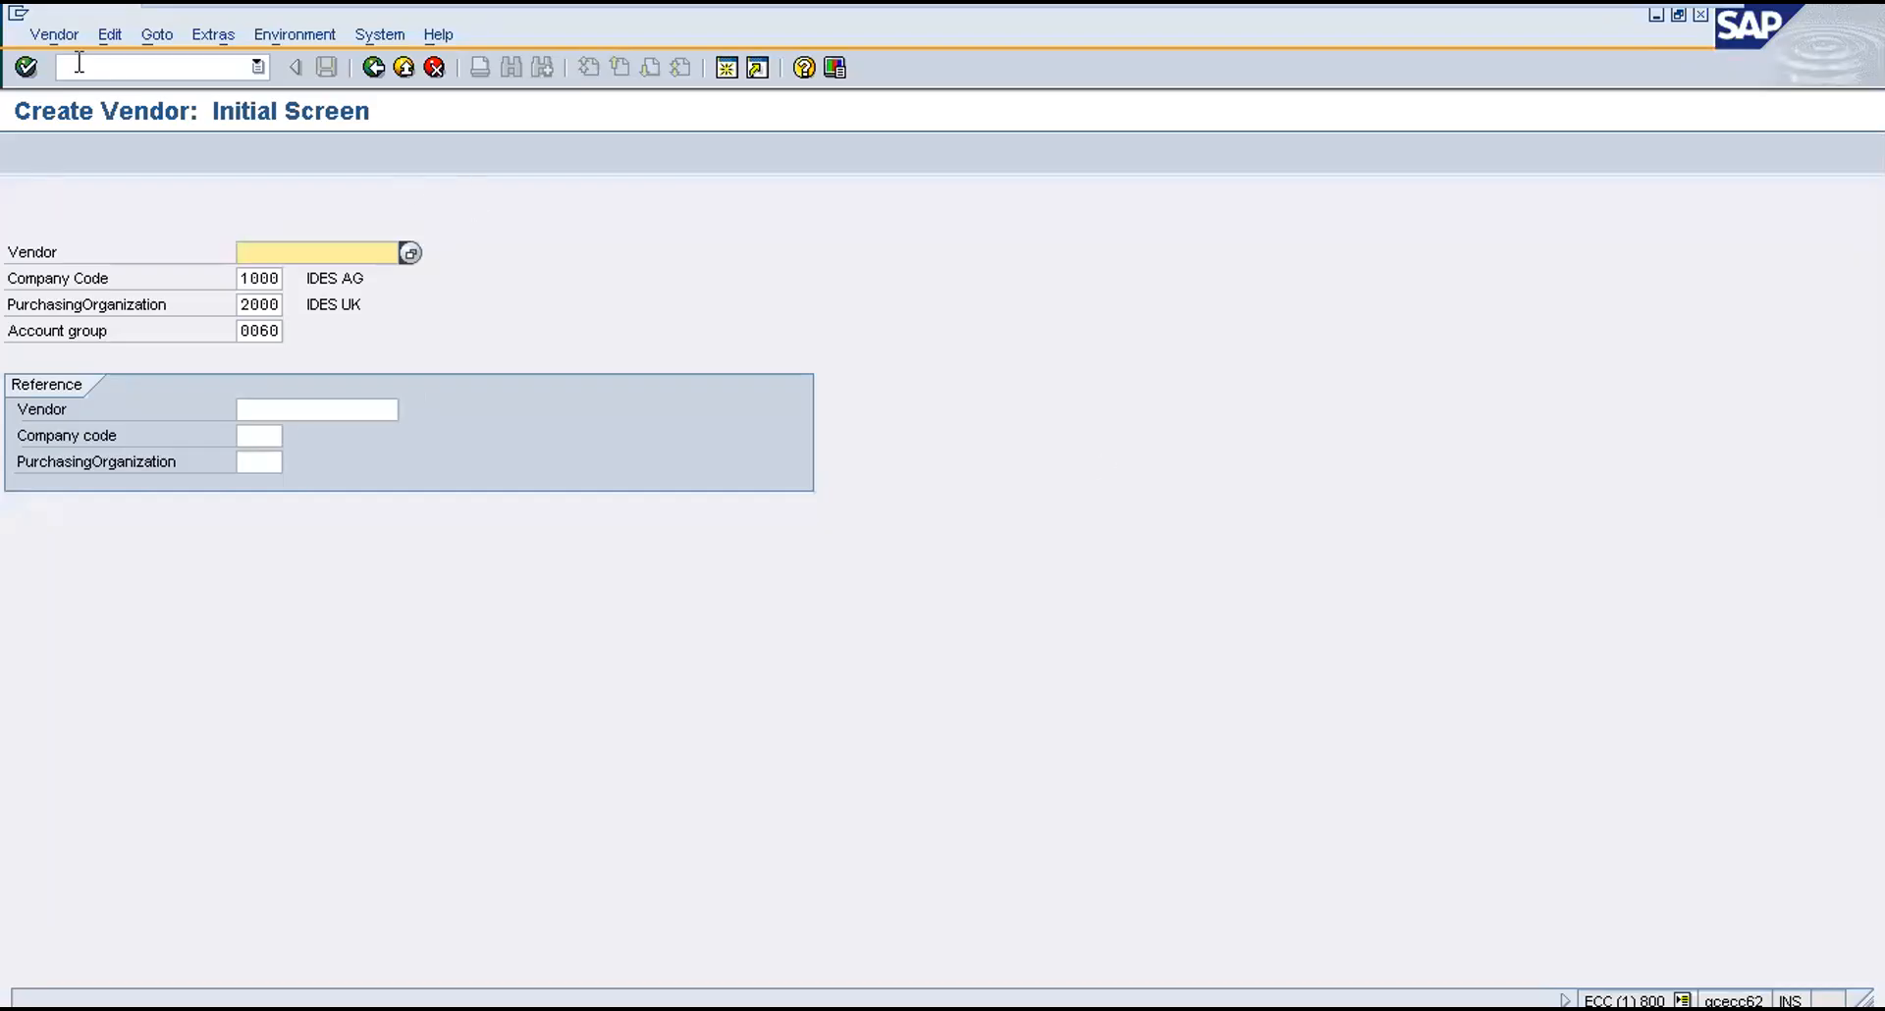
Open transaction ME11 and try to create a standard info record for vendor AAA1 and material 300005007, purchasing organization 2000, plant 1000.
click(78, 63)
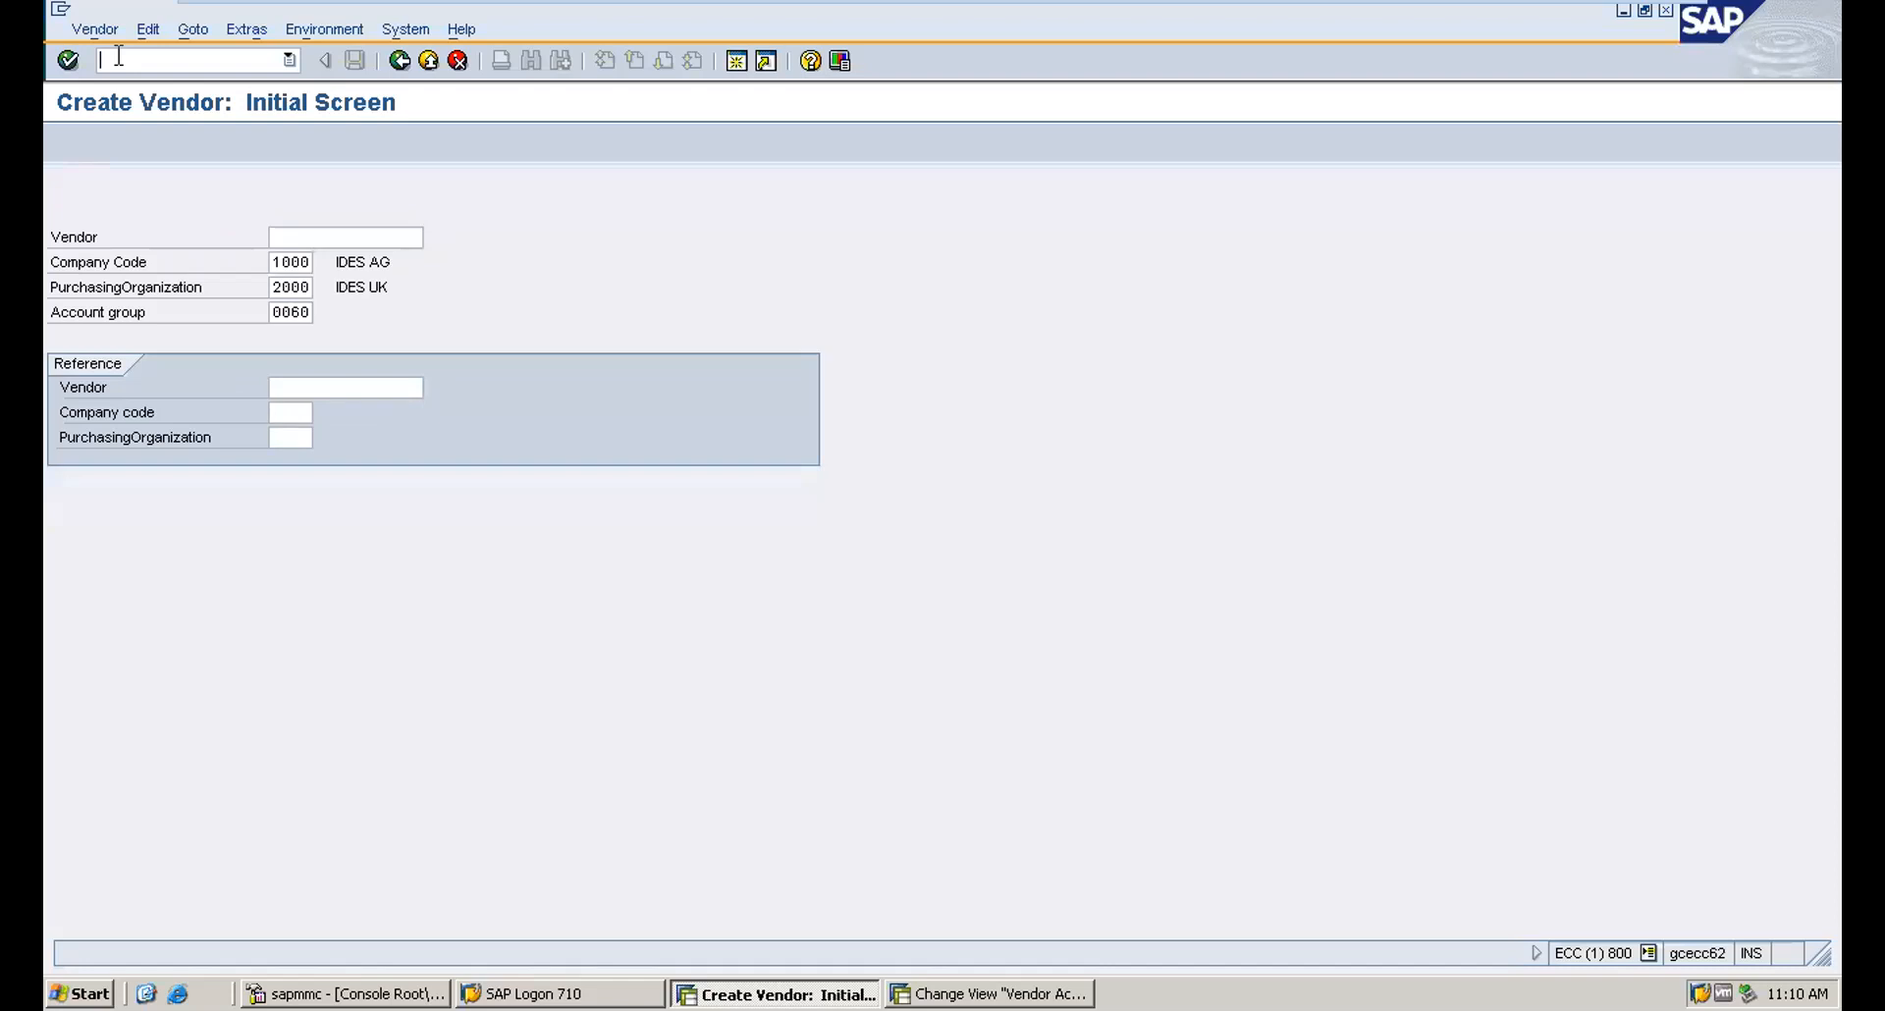
text(/nme11)
key(Return)
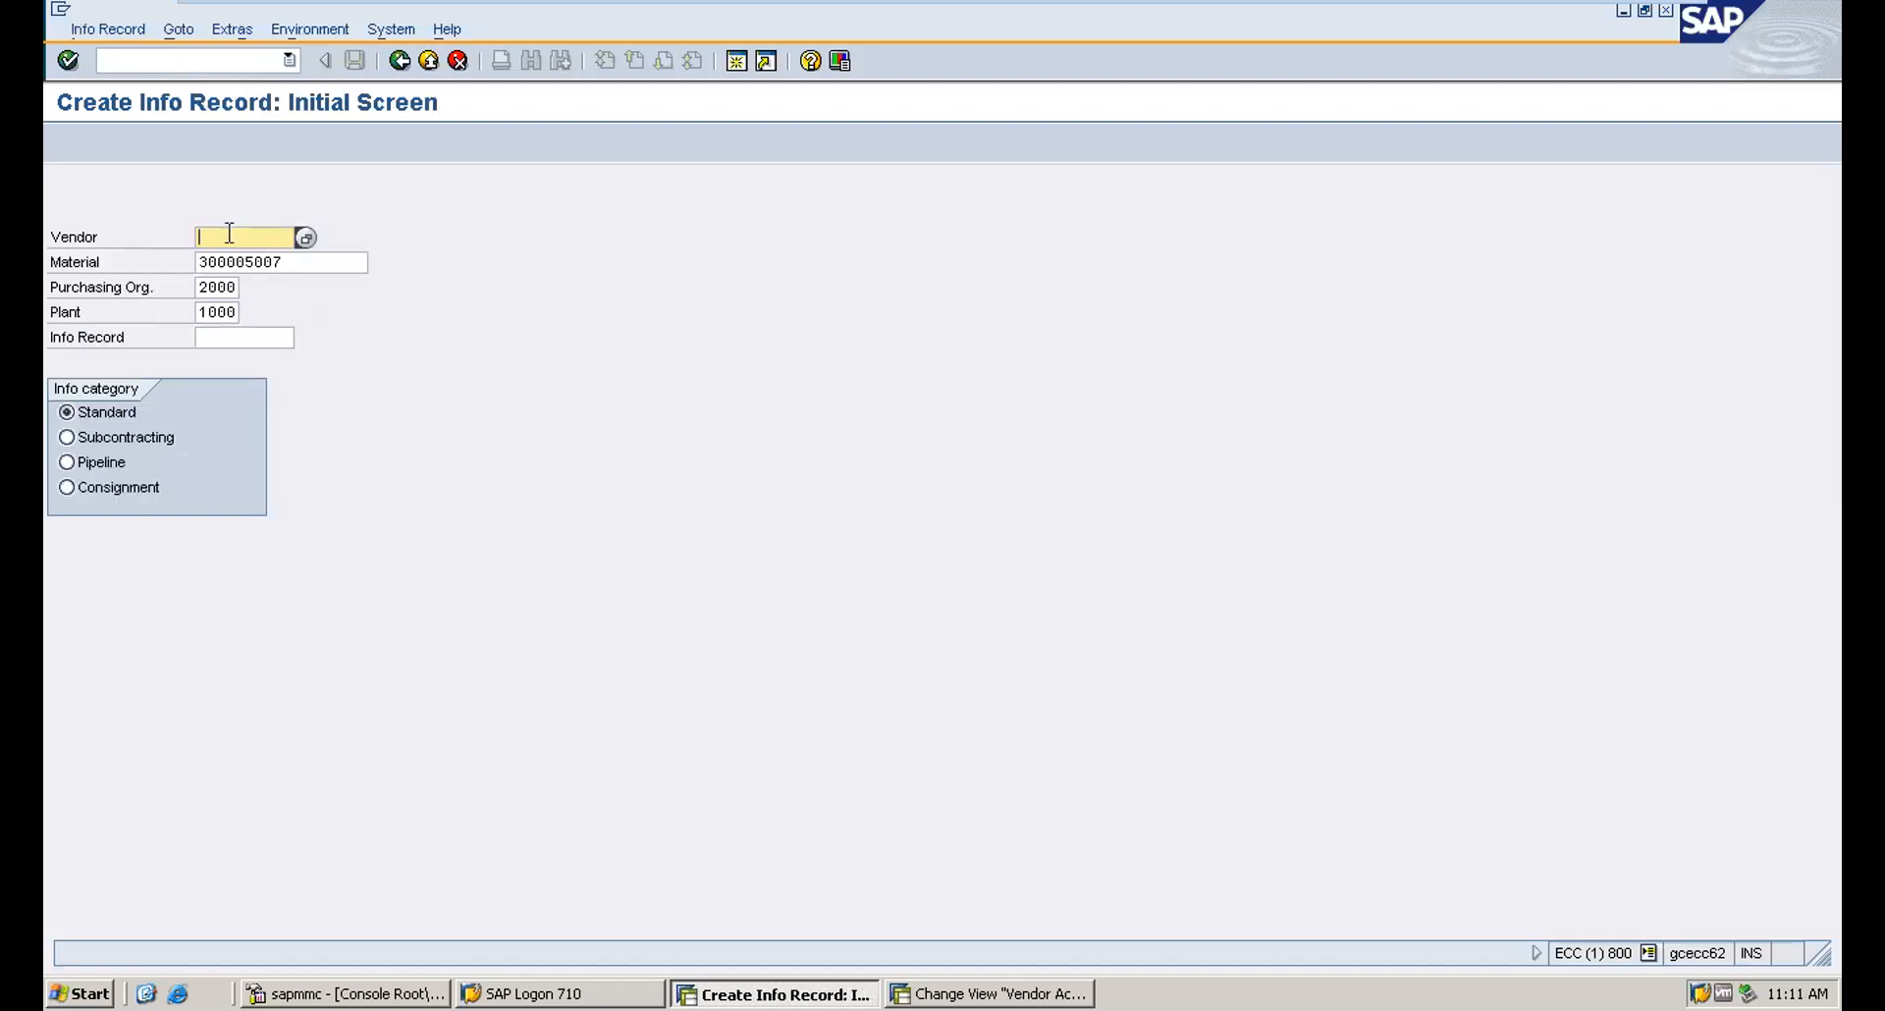
text(AA)
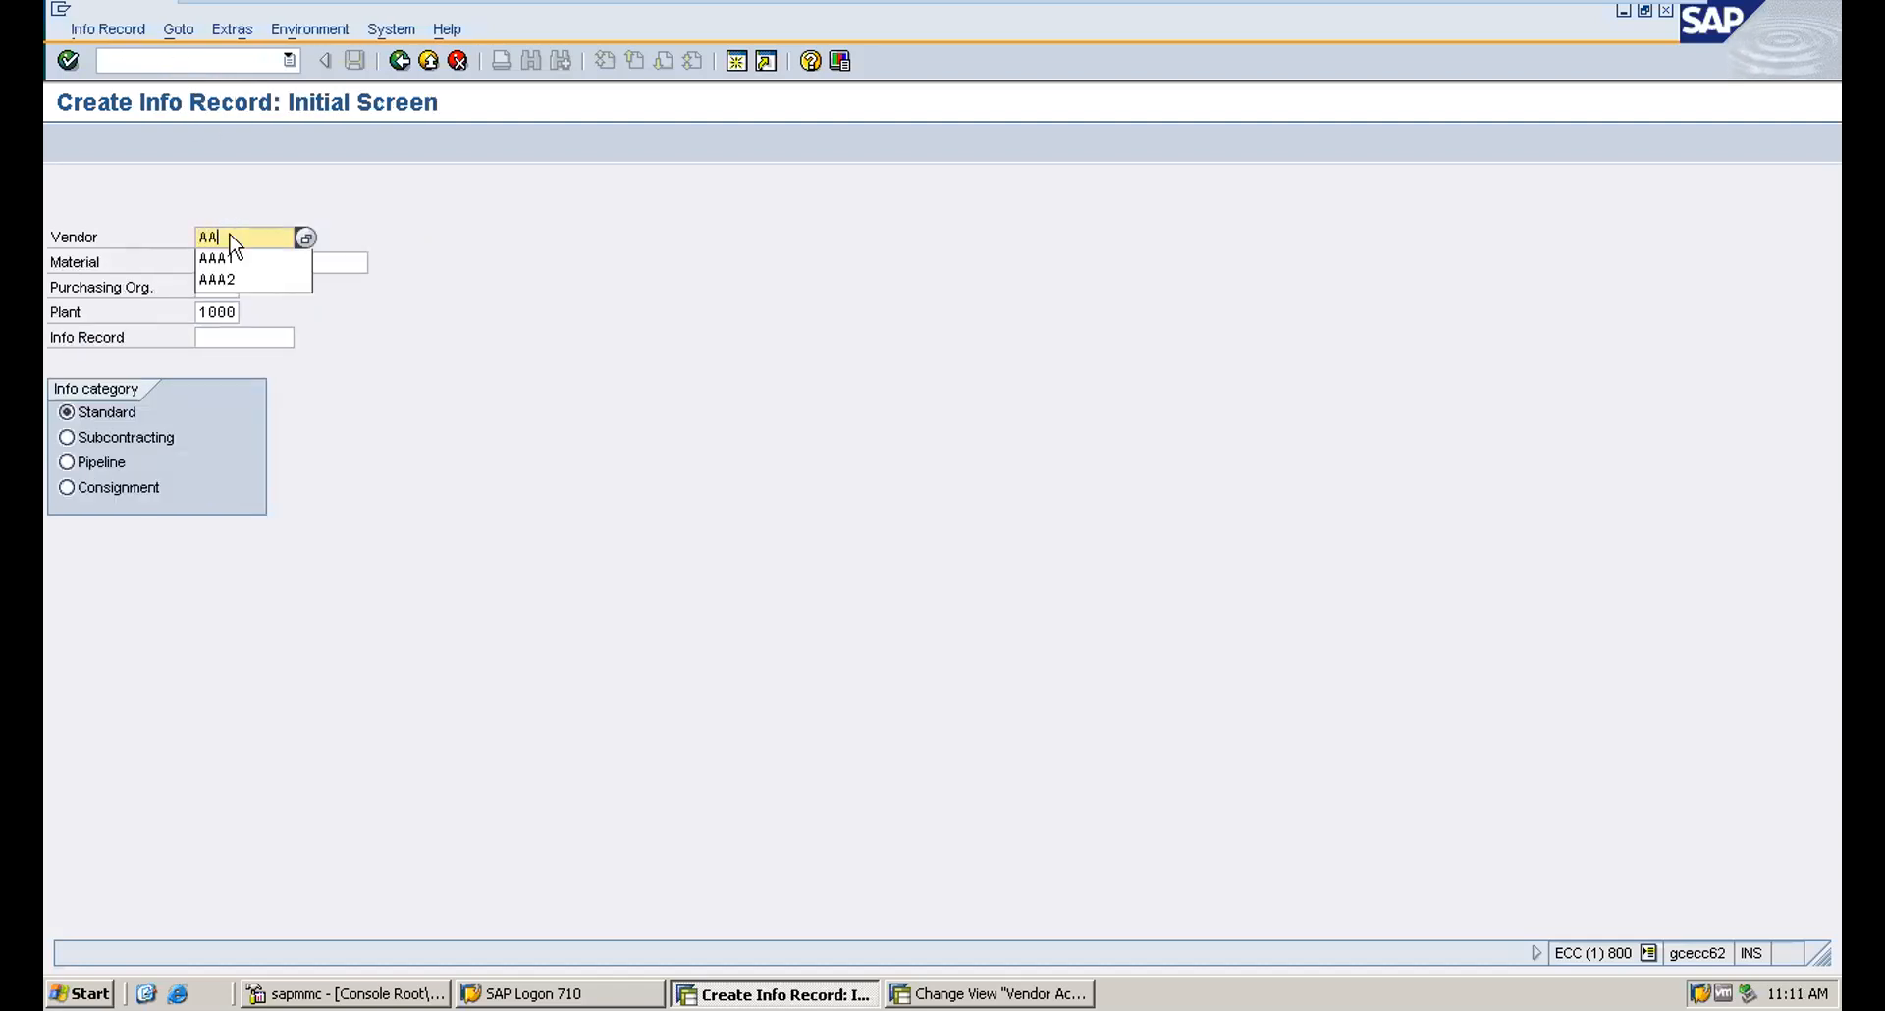
text(A1)
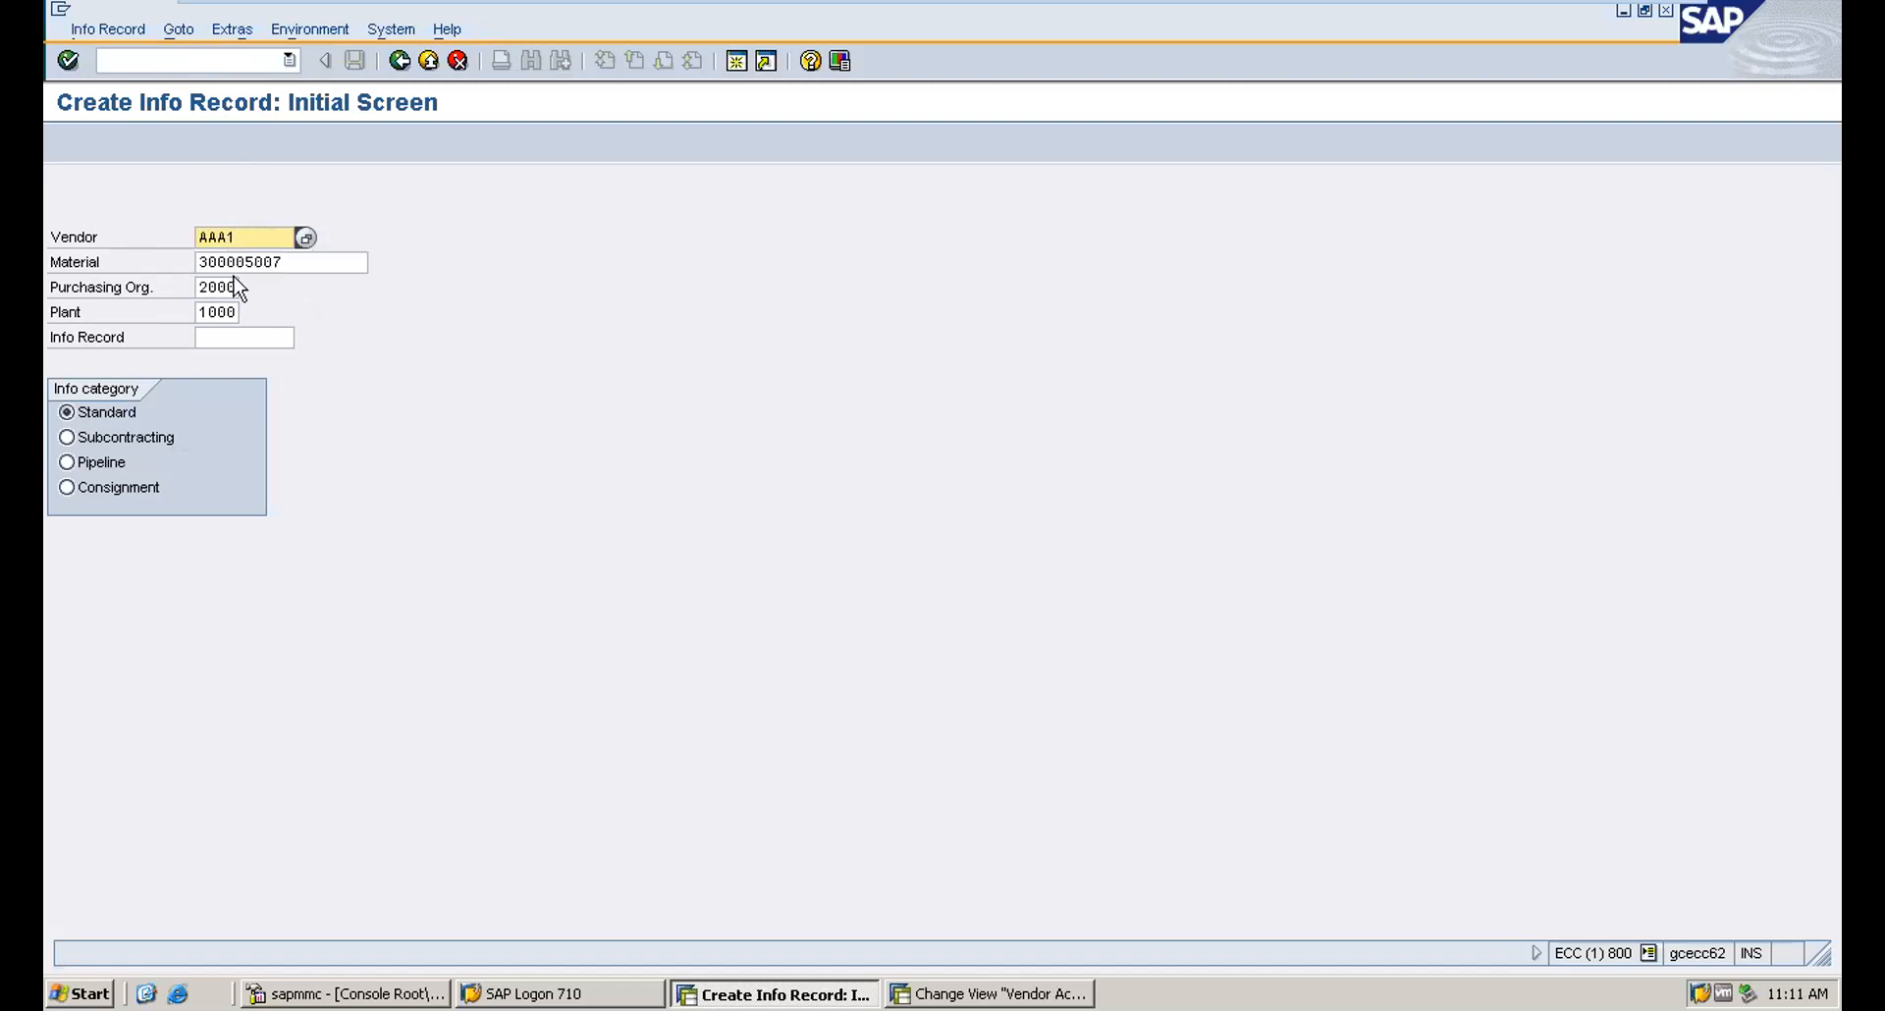
double_click(209, 286)
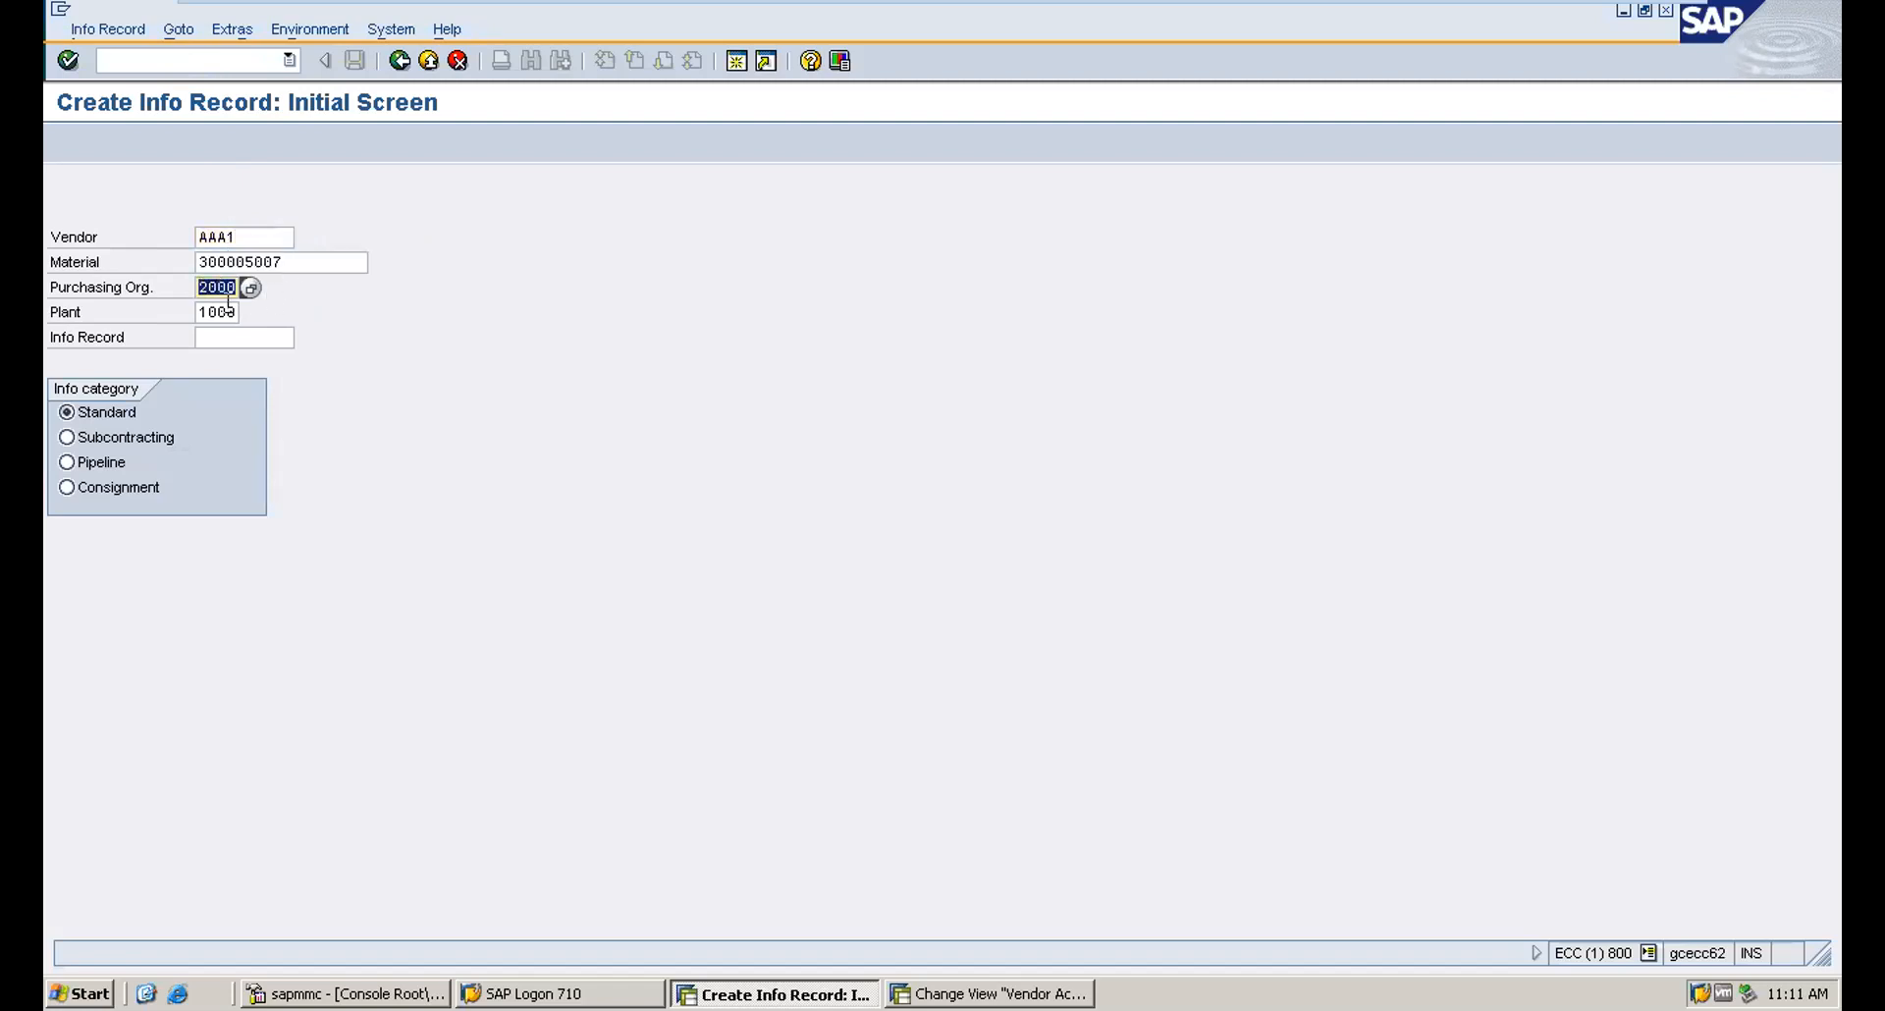
double_click(293, 261)
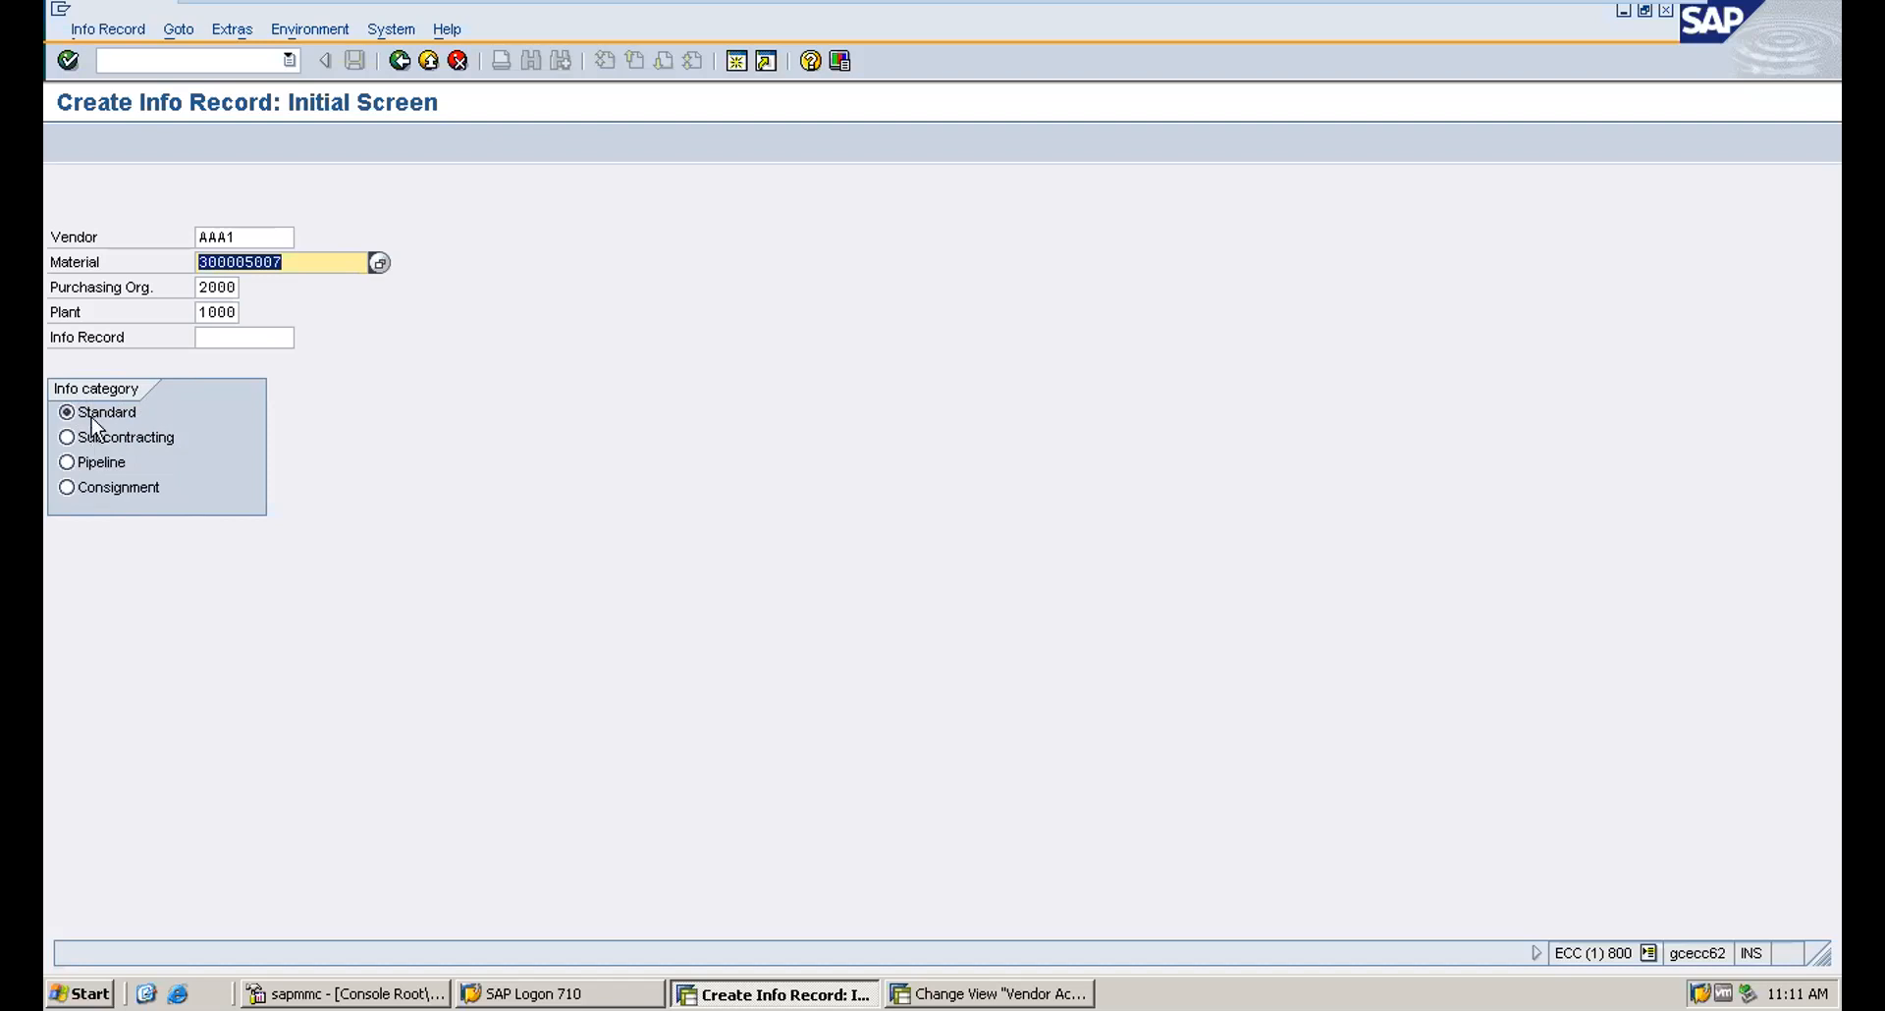
key(Return)
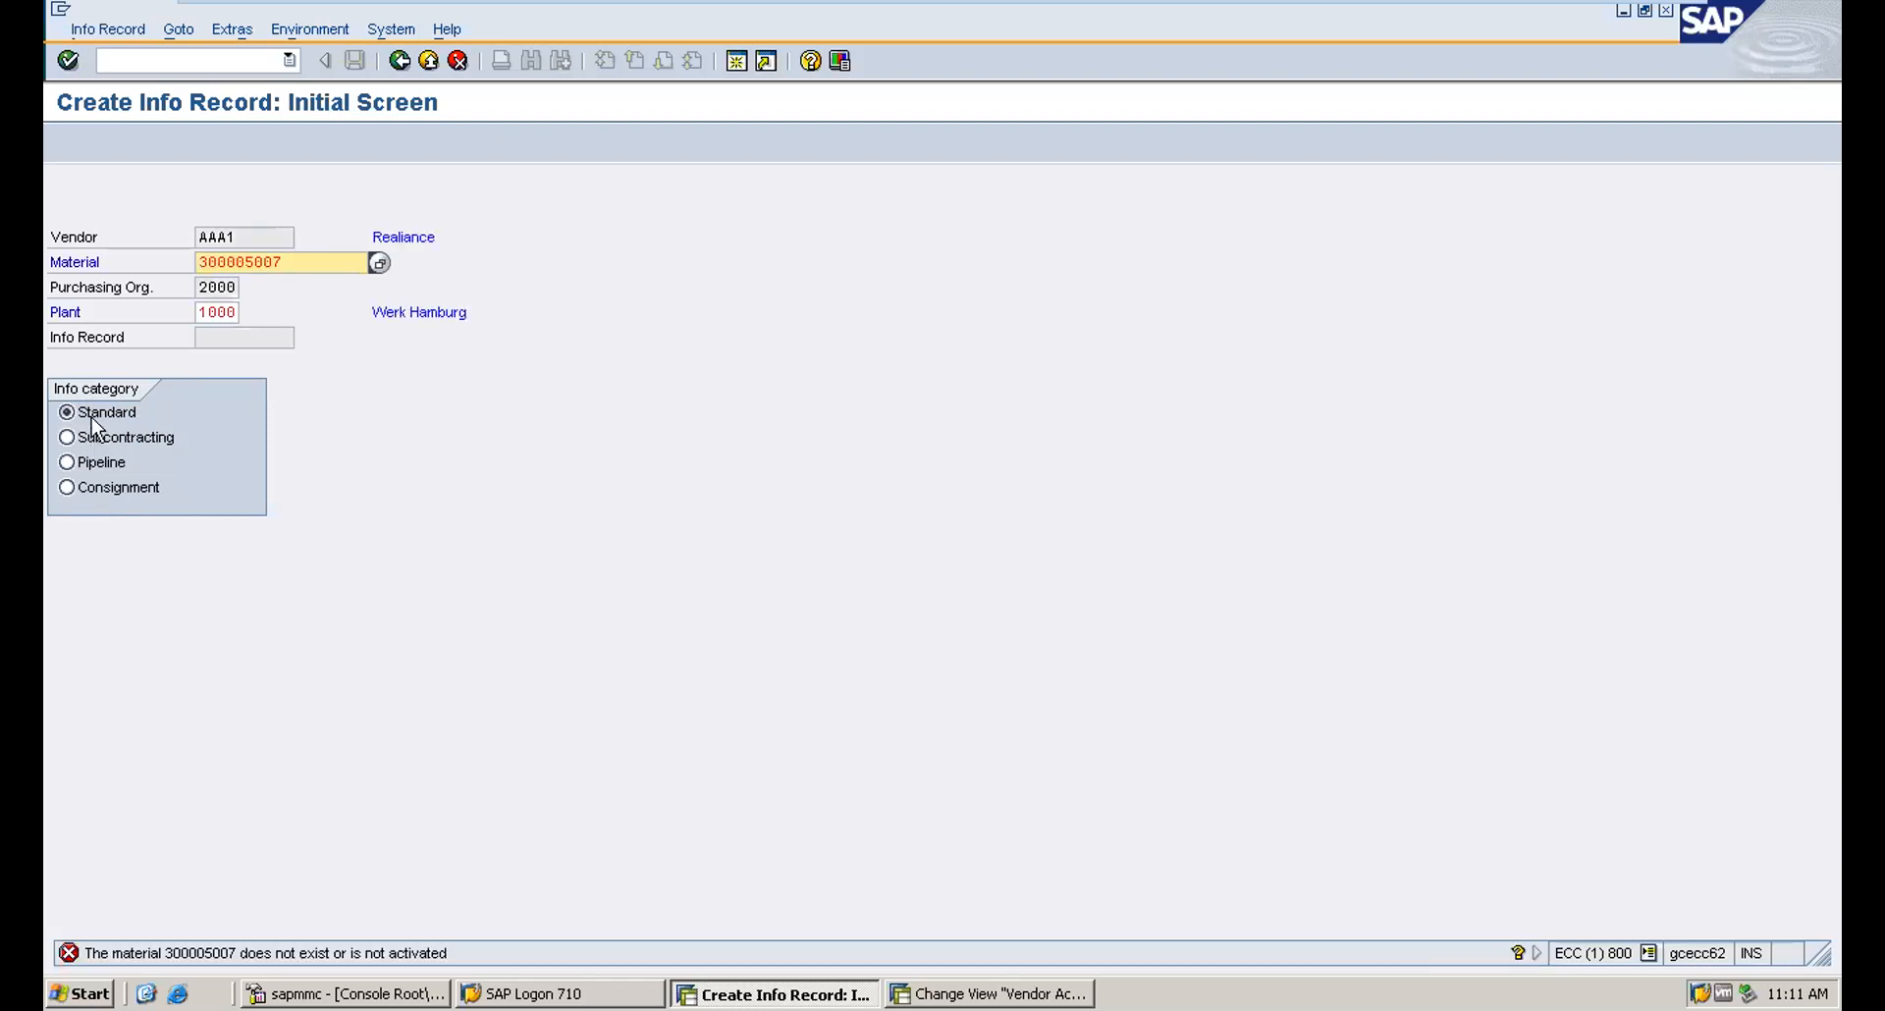
click(300, 262)
drag(300, 261, 143, 253)
key(BackSpace)
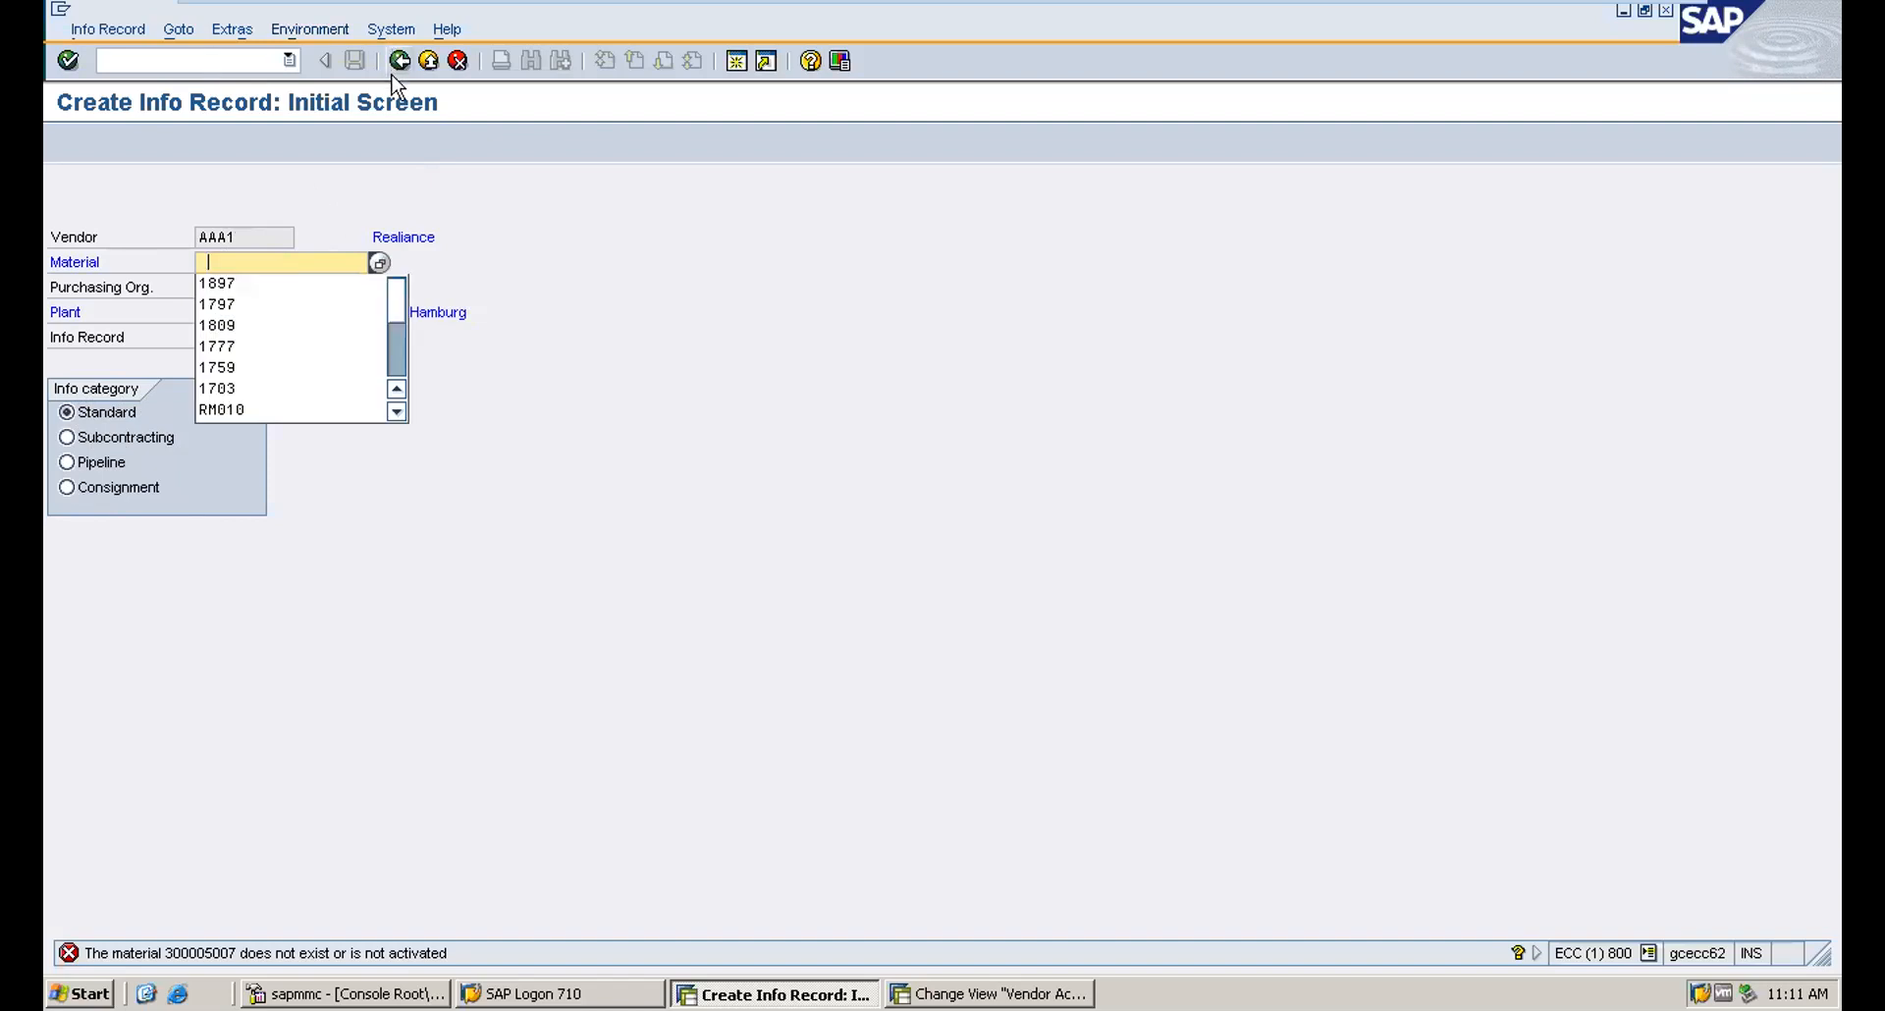
Open transaction MM01 and start a new material of type ROH Raw material for plant 1000.
click(224, 59)
text(/nmm01)
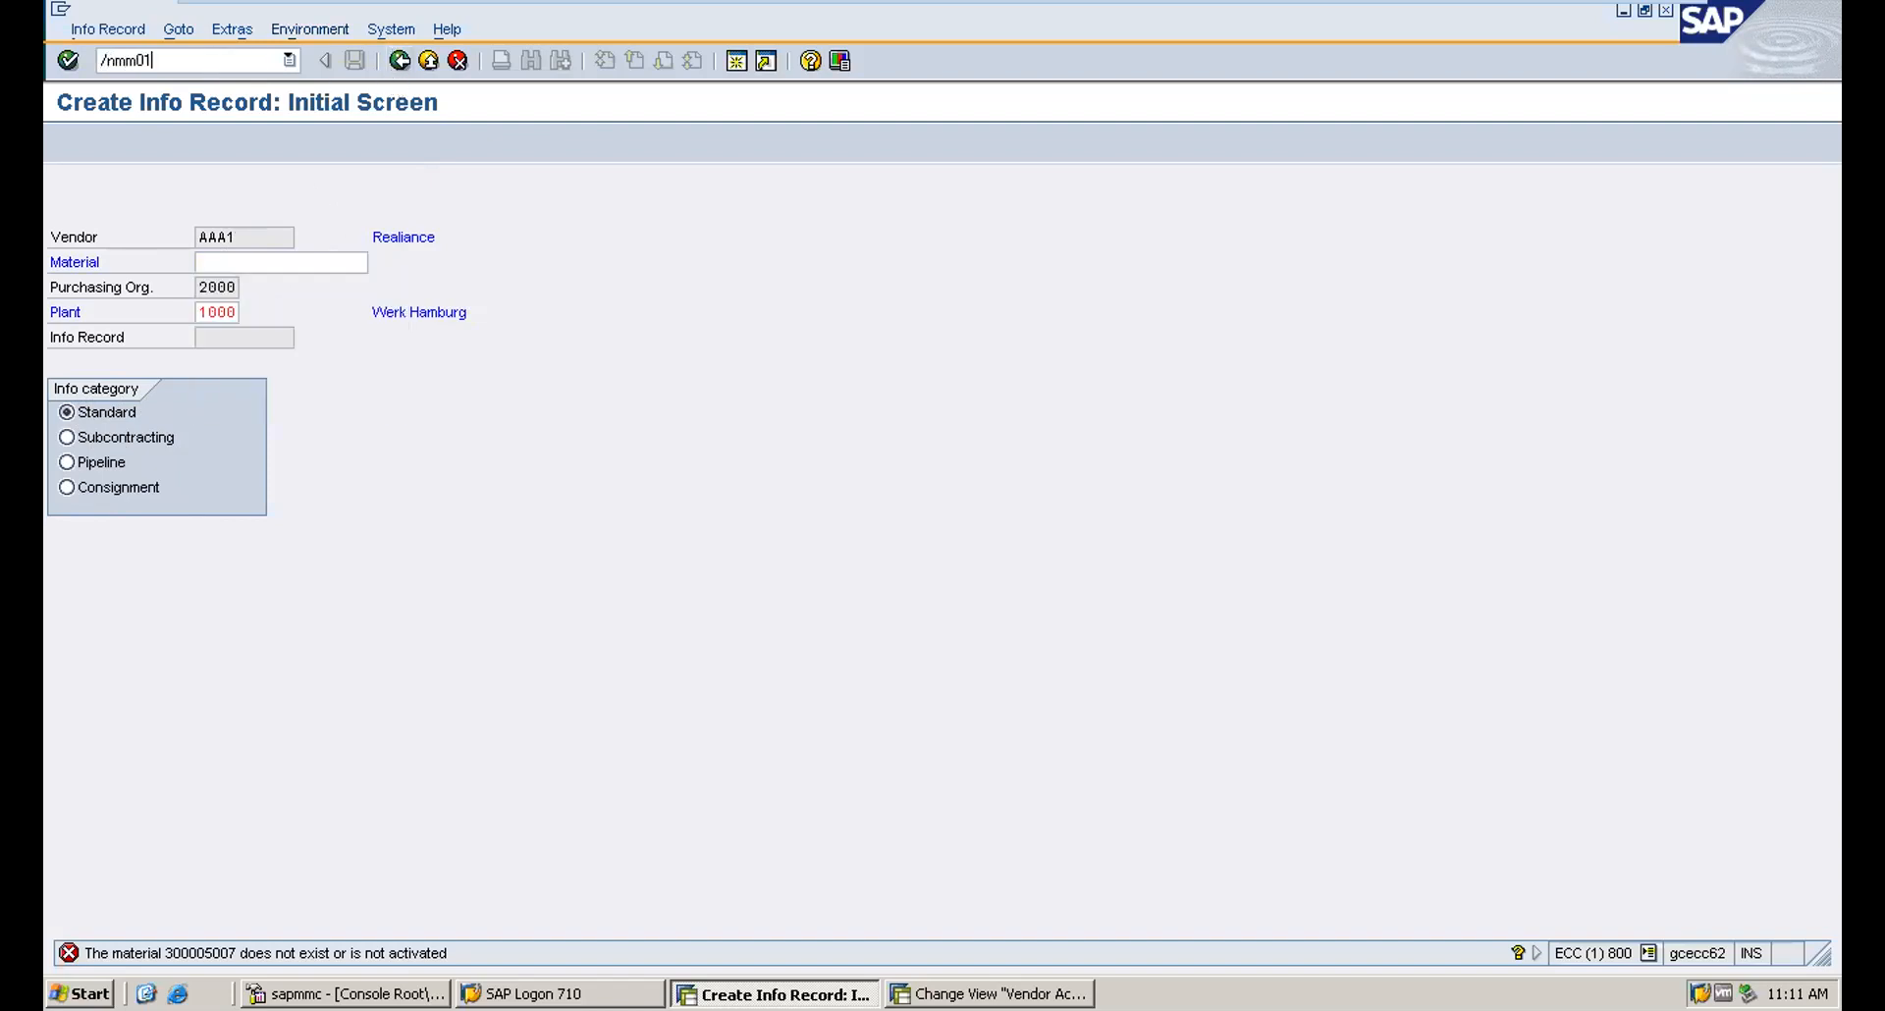
key(Return)
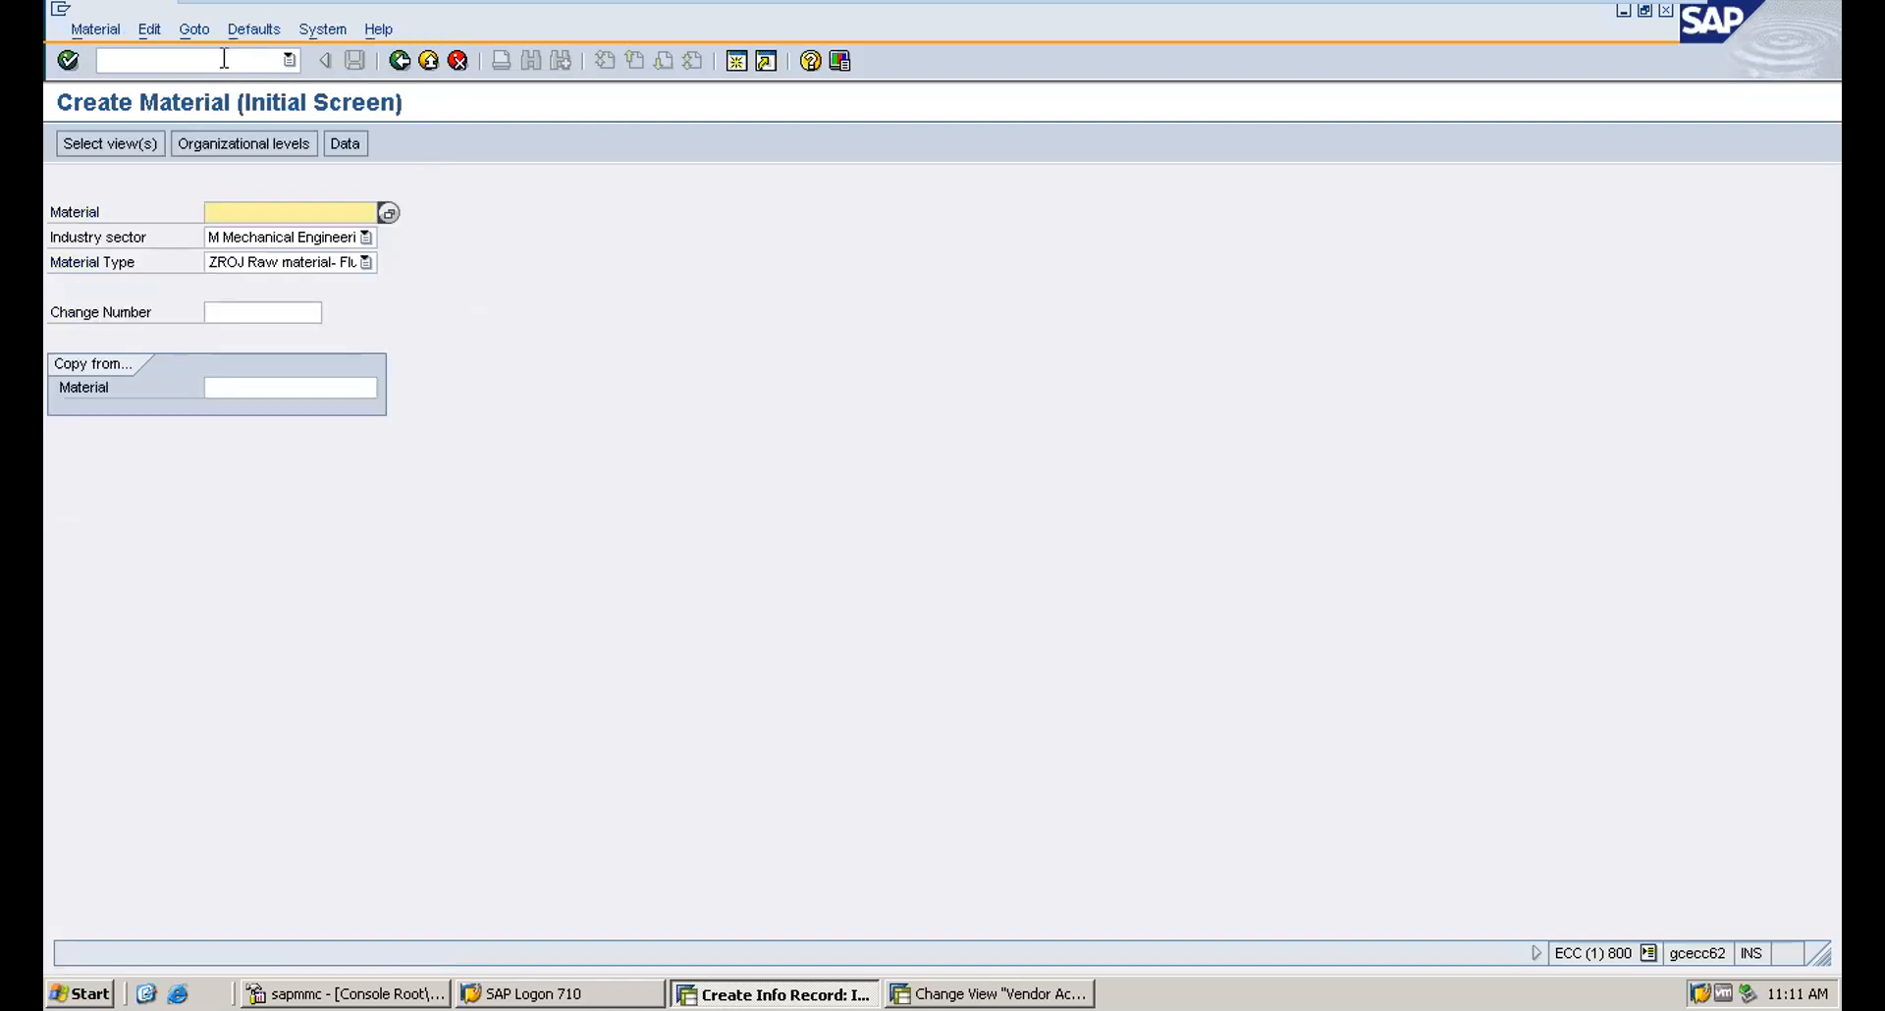
click(284, 264)
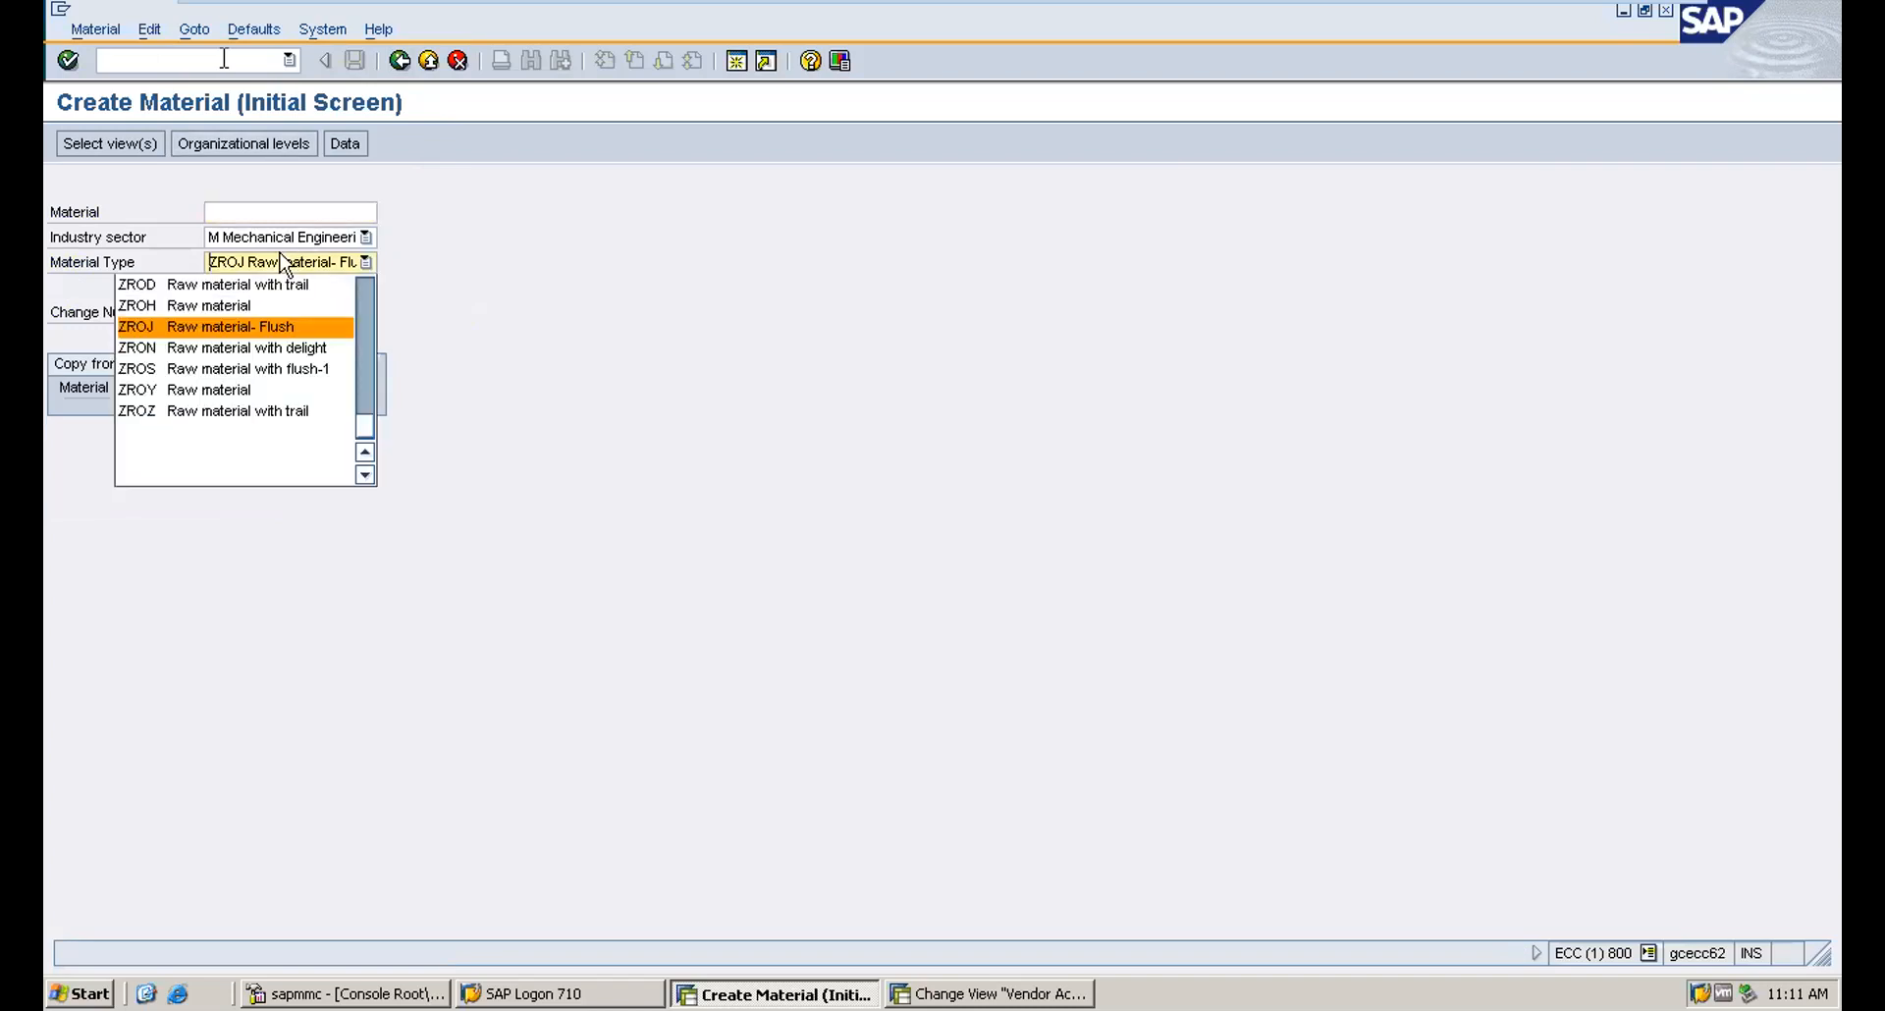
key(Return)
key(Return)
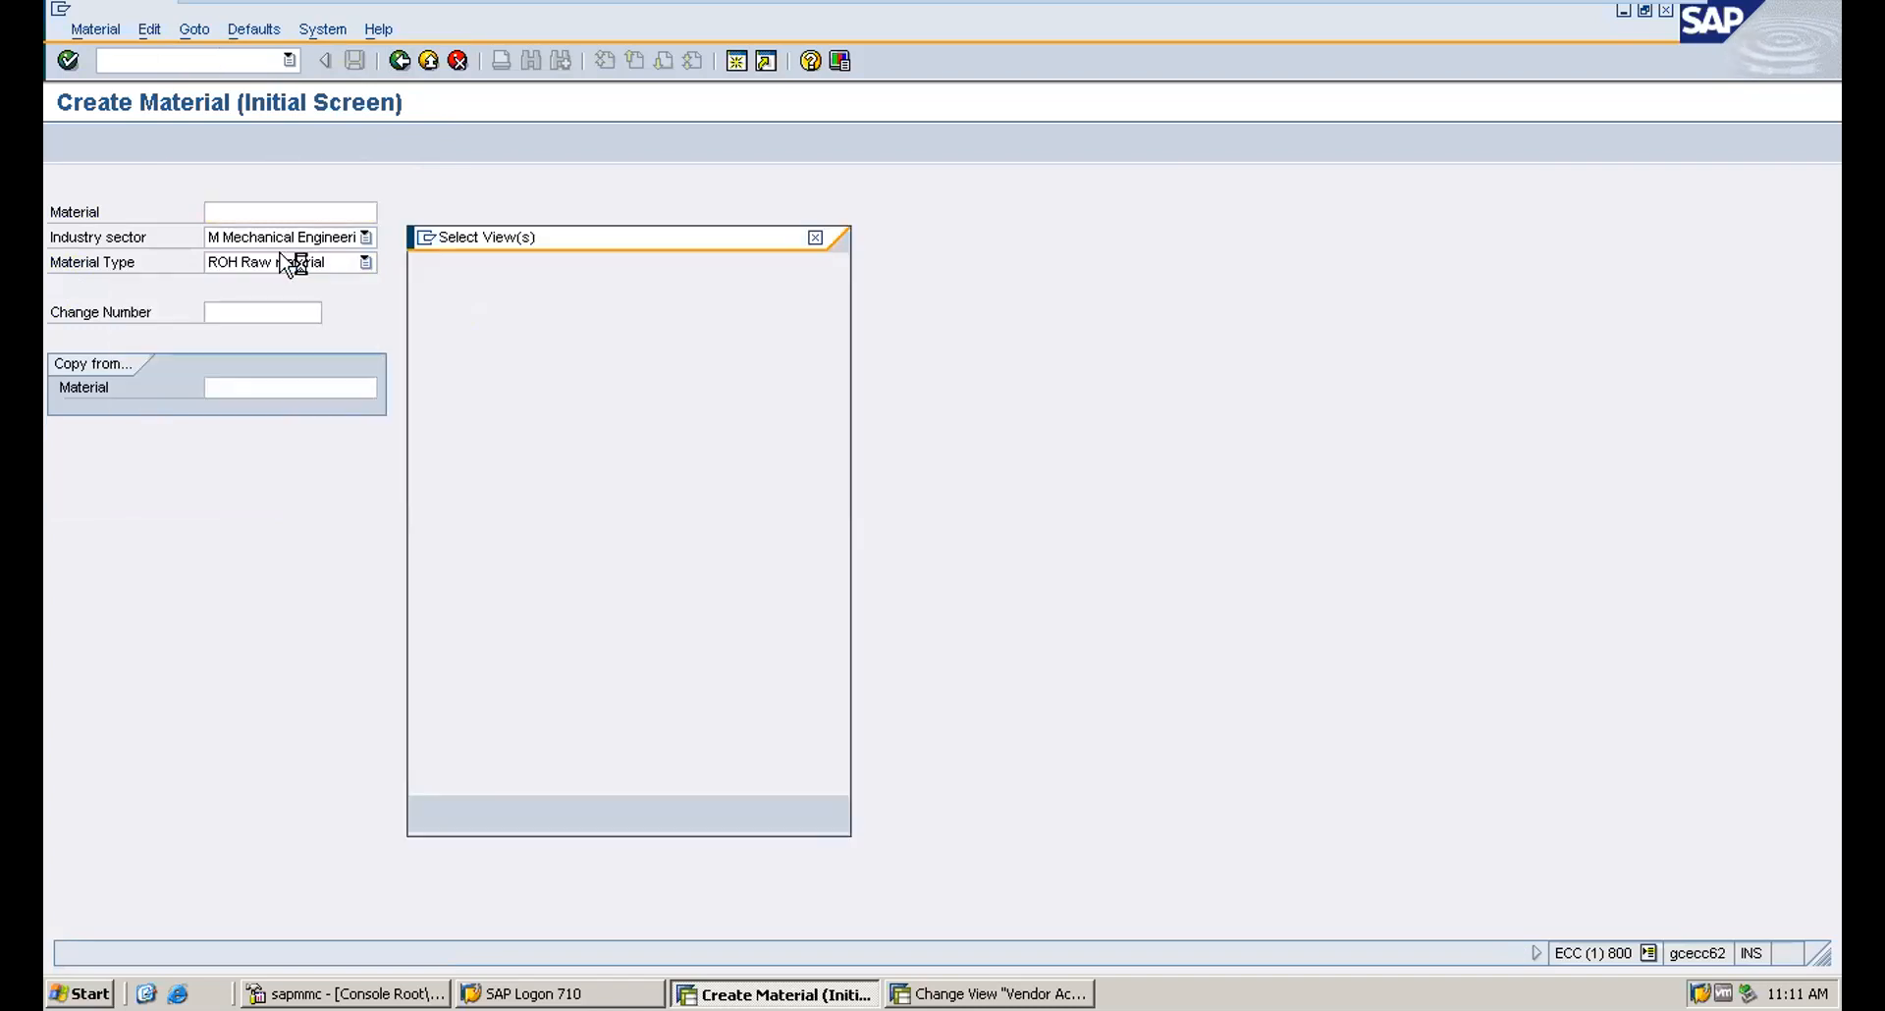
key(Return)
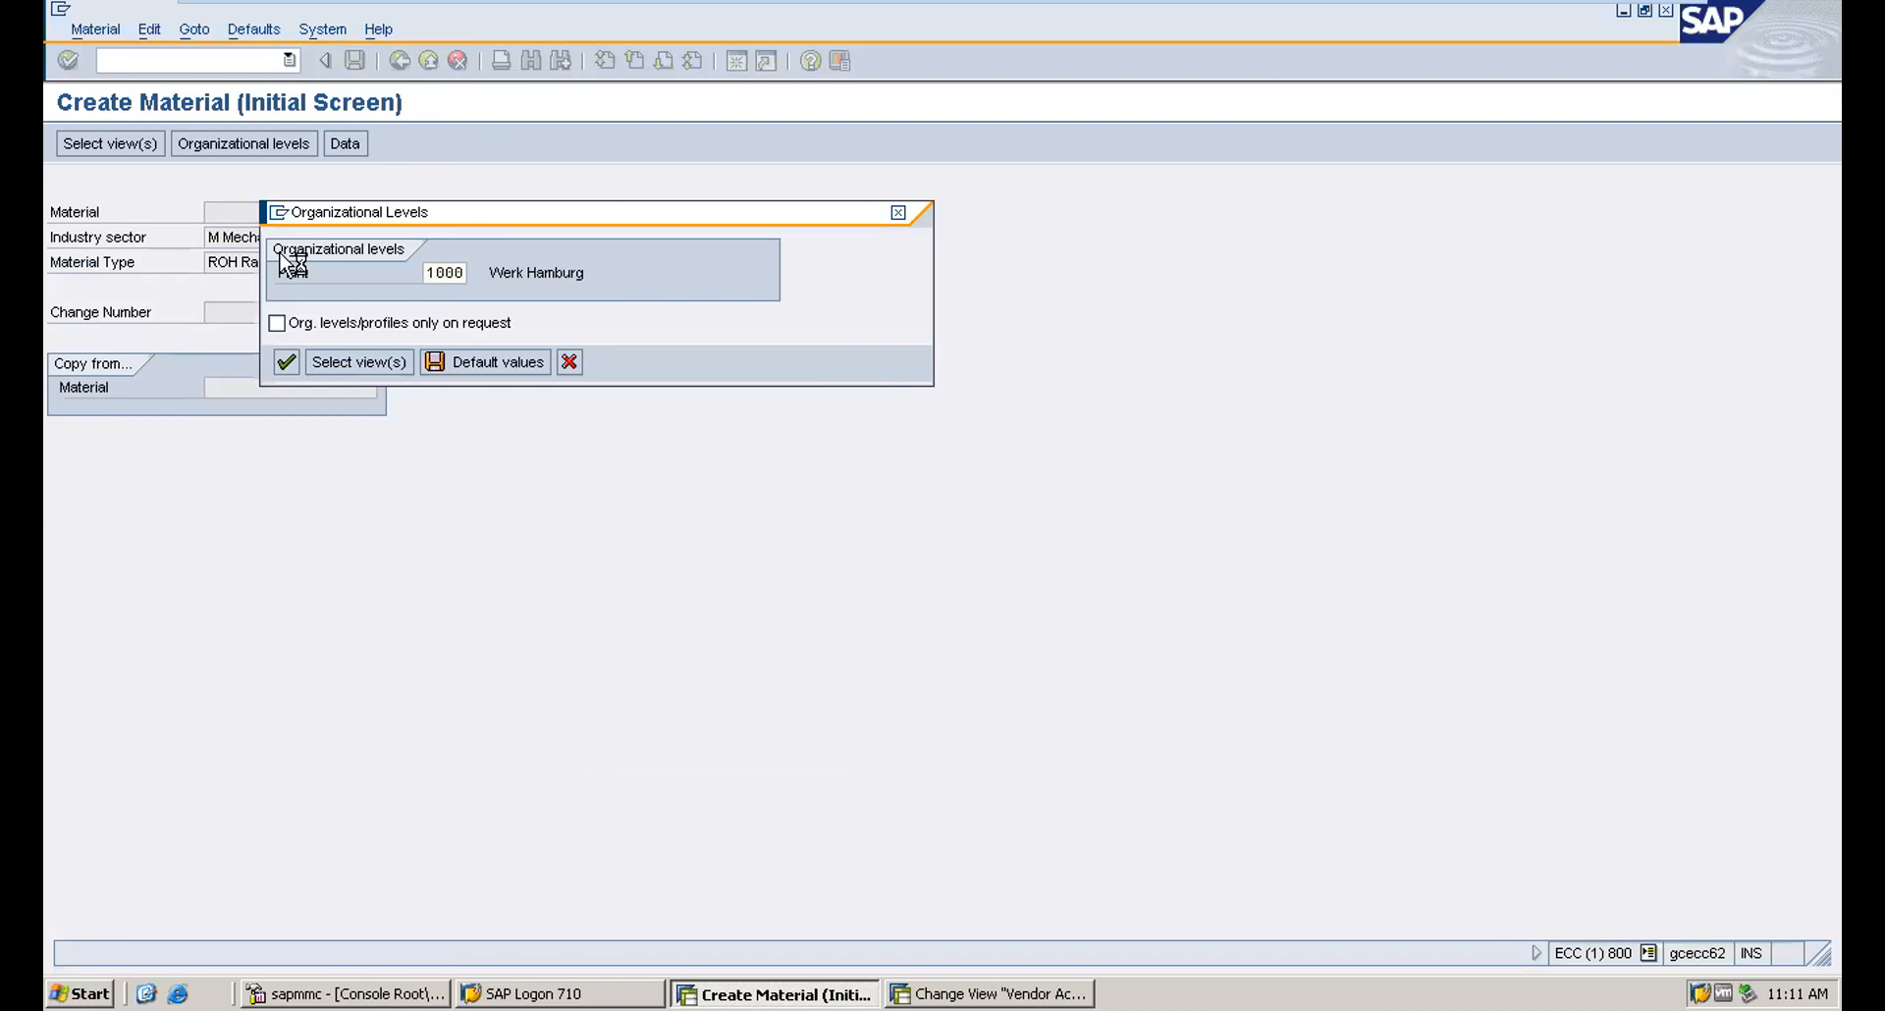
key(Return)
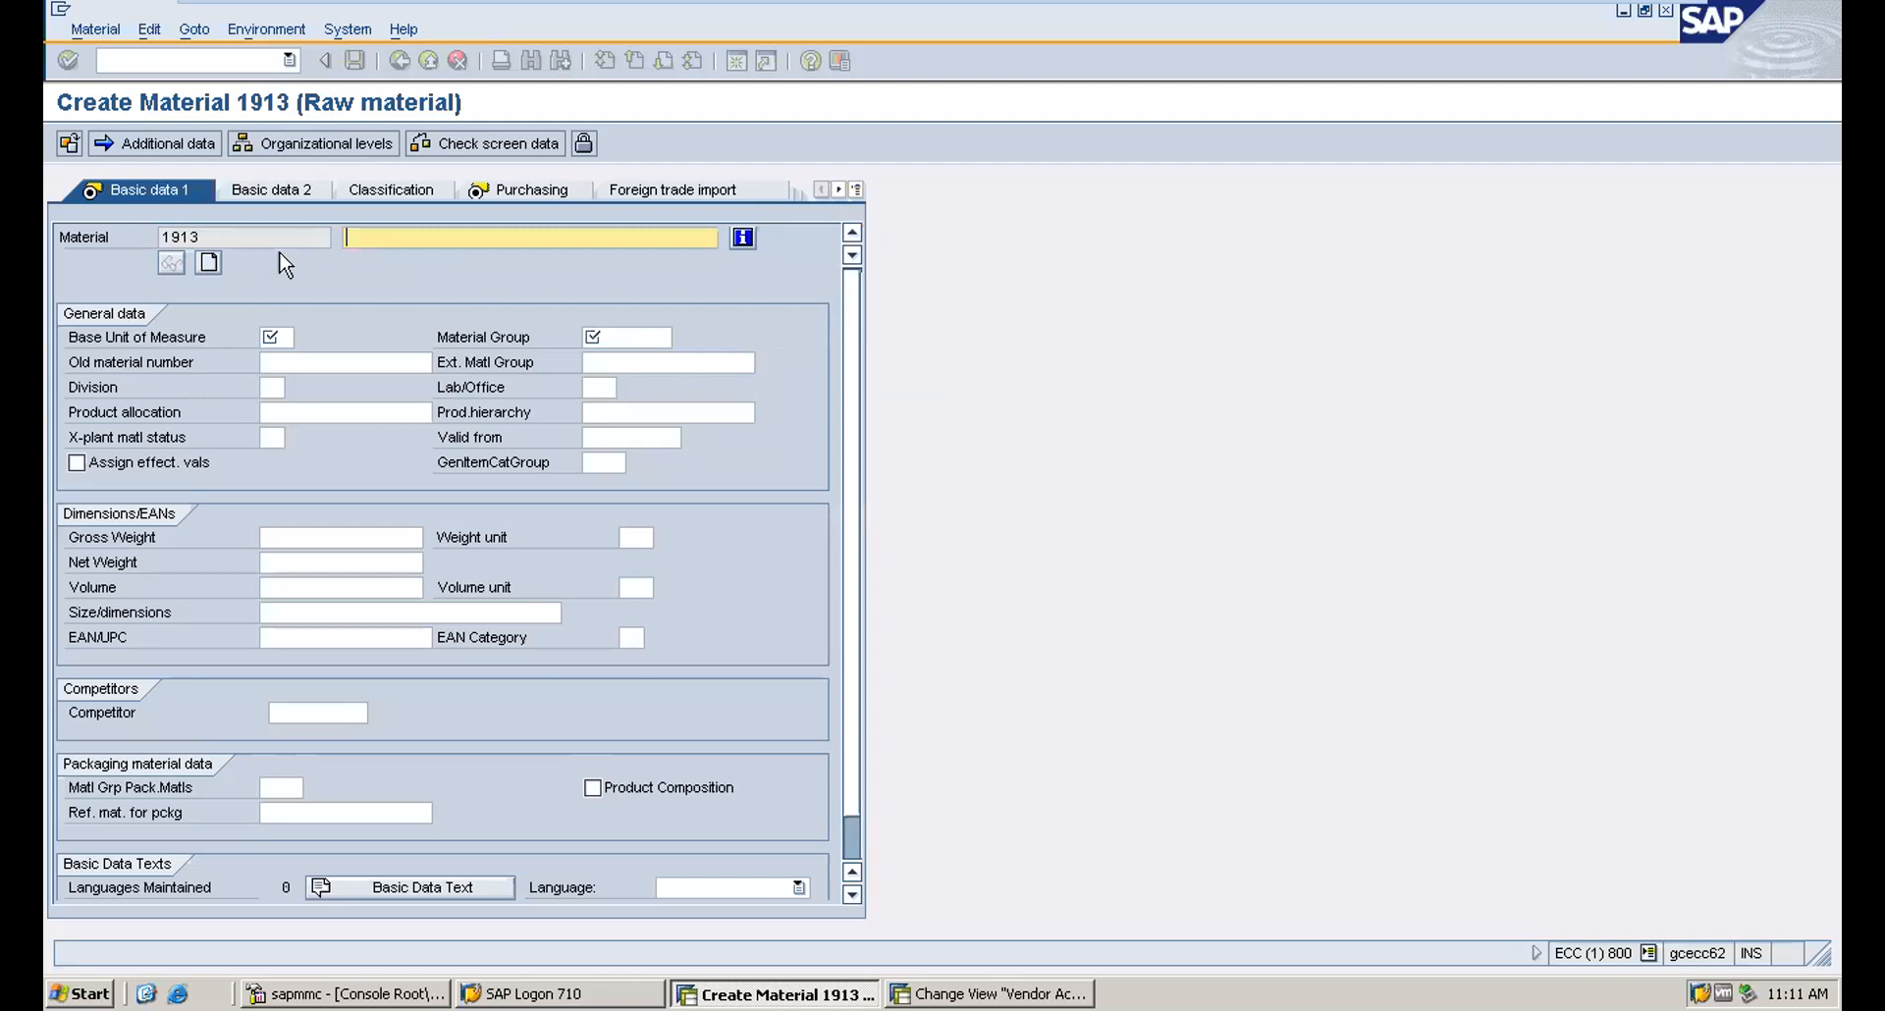
Enter the material description "test PIR", base unit of measure EA and material group 10006 in the basic data.
text(tets)
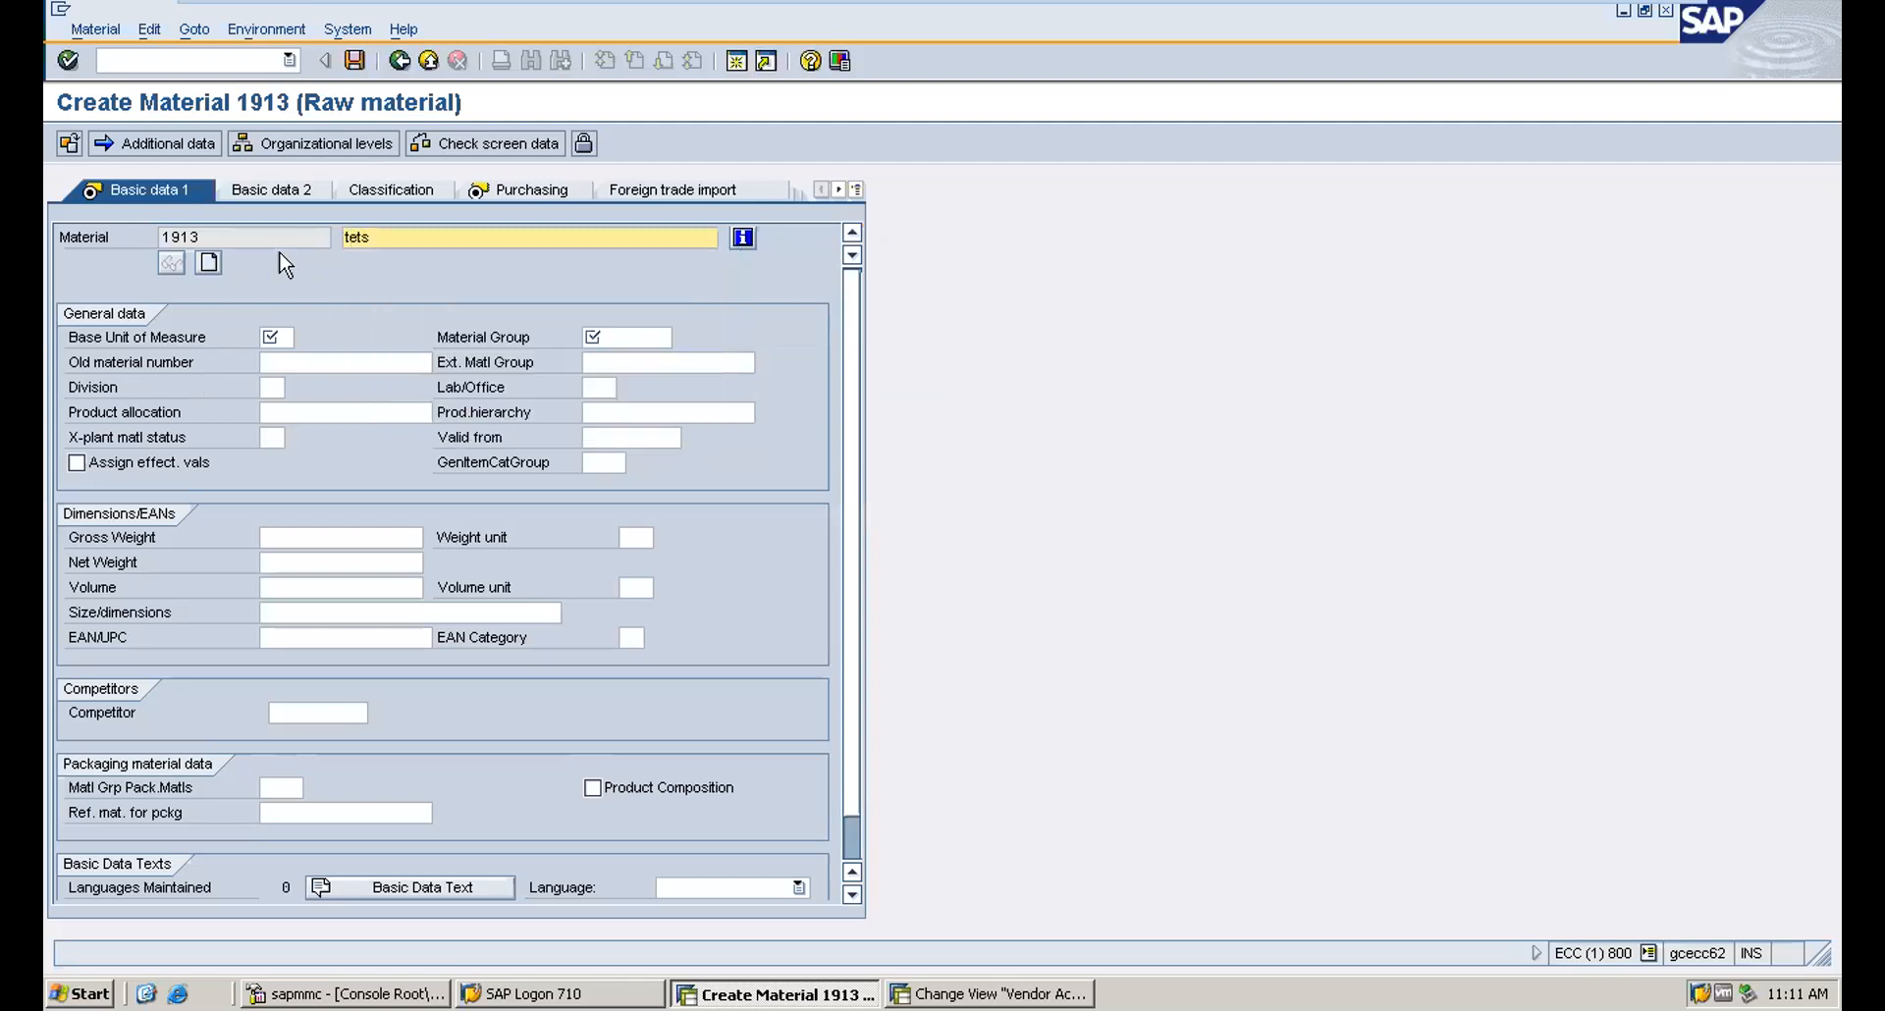
key(BackSpace)
key(BackSpace)
text(st)
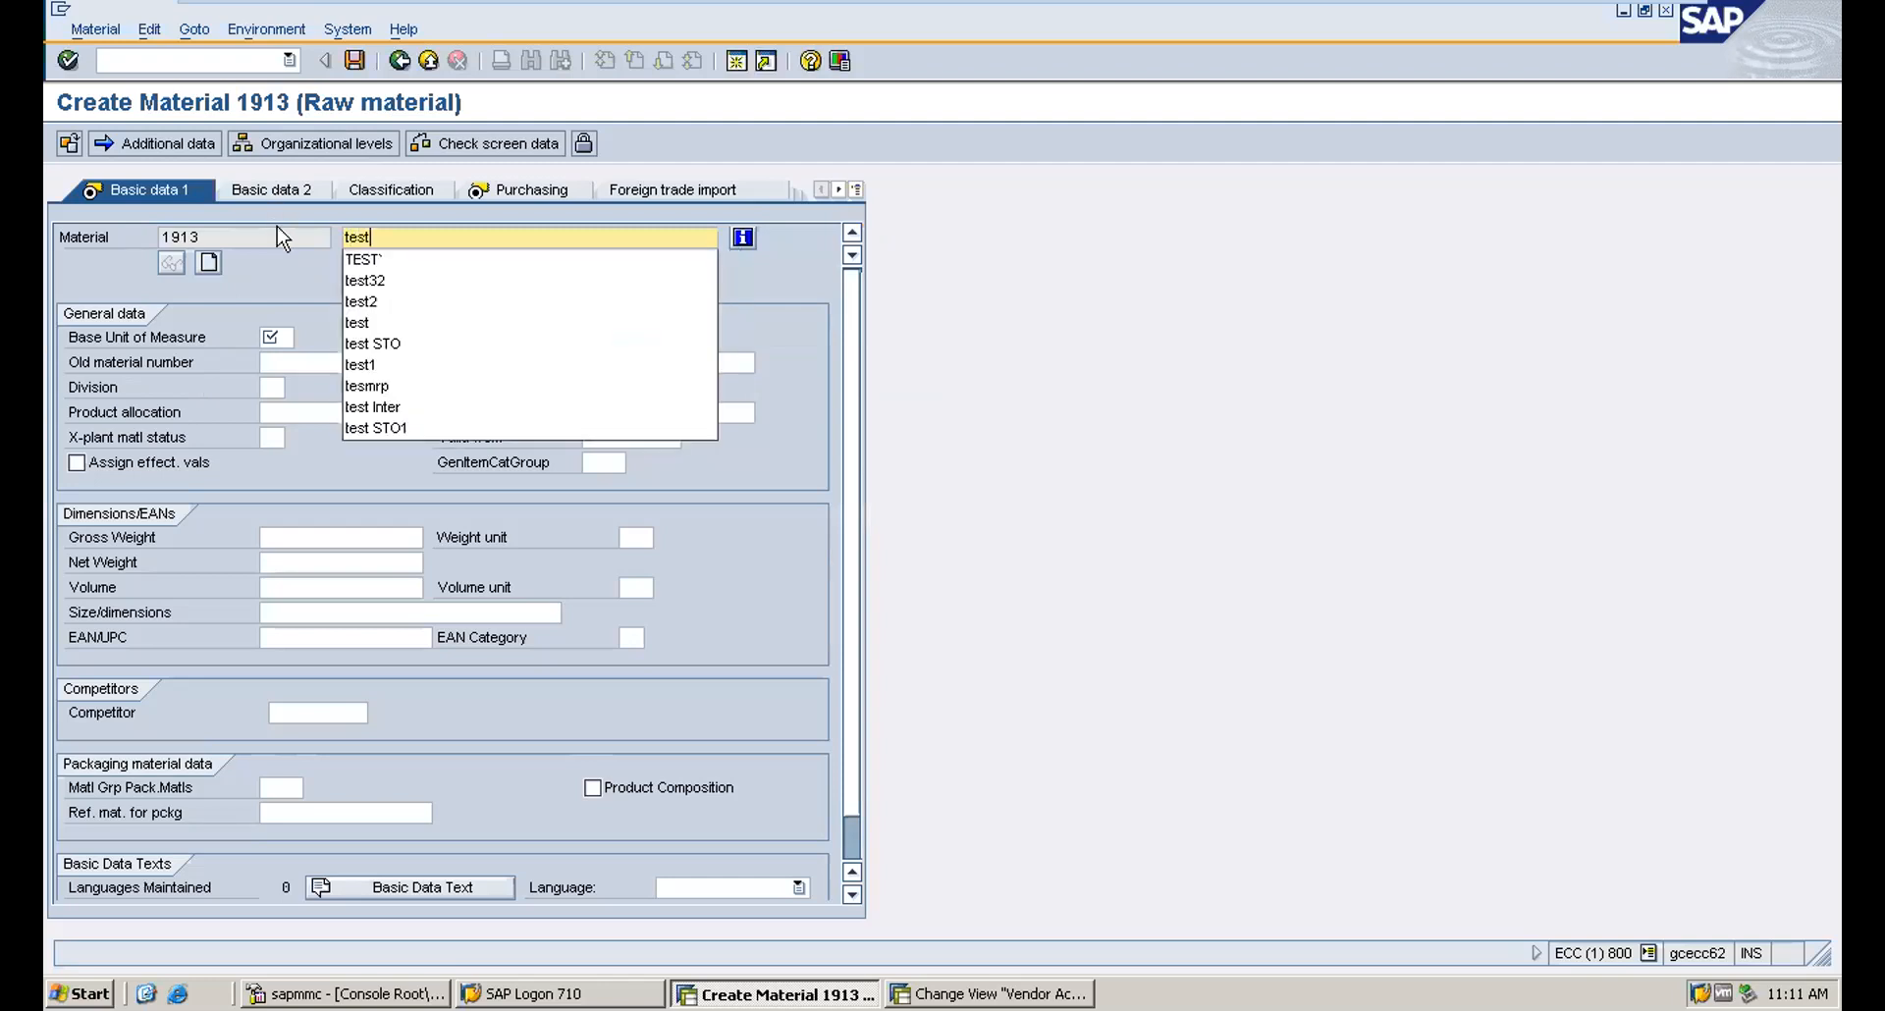
text( PIR)
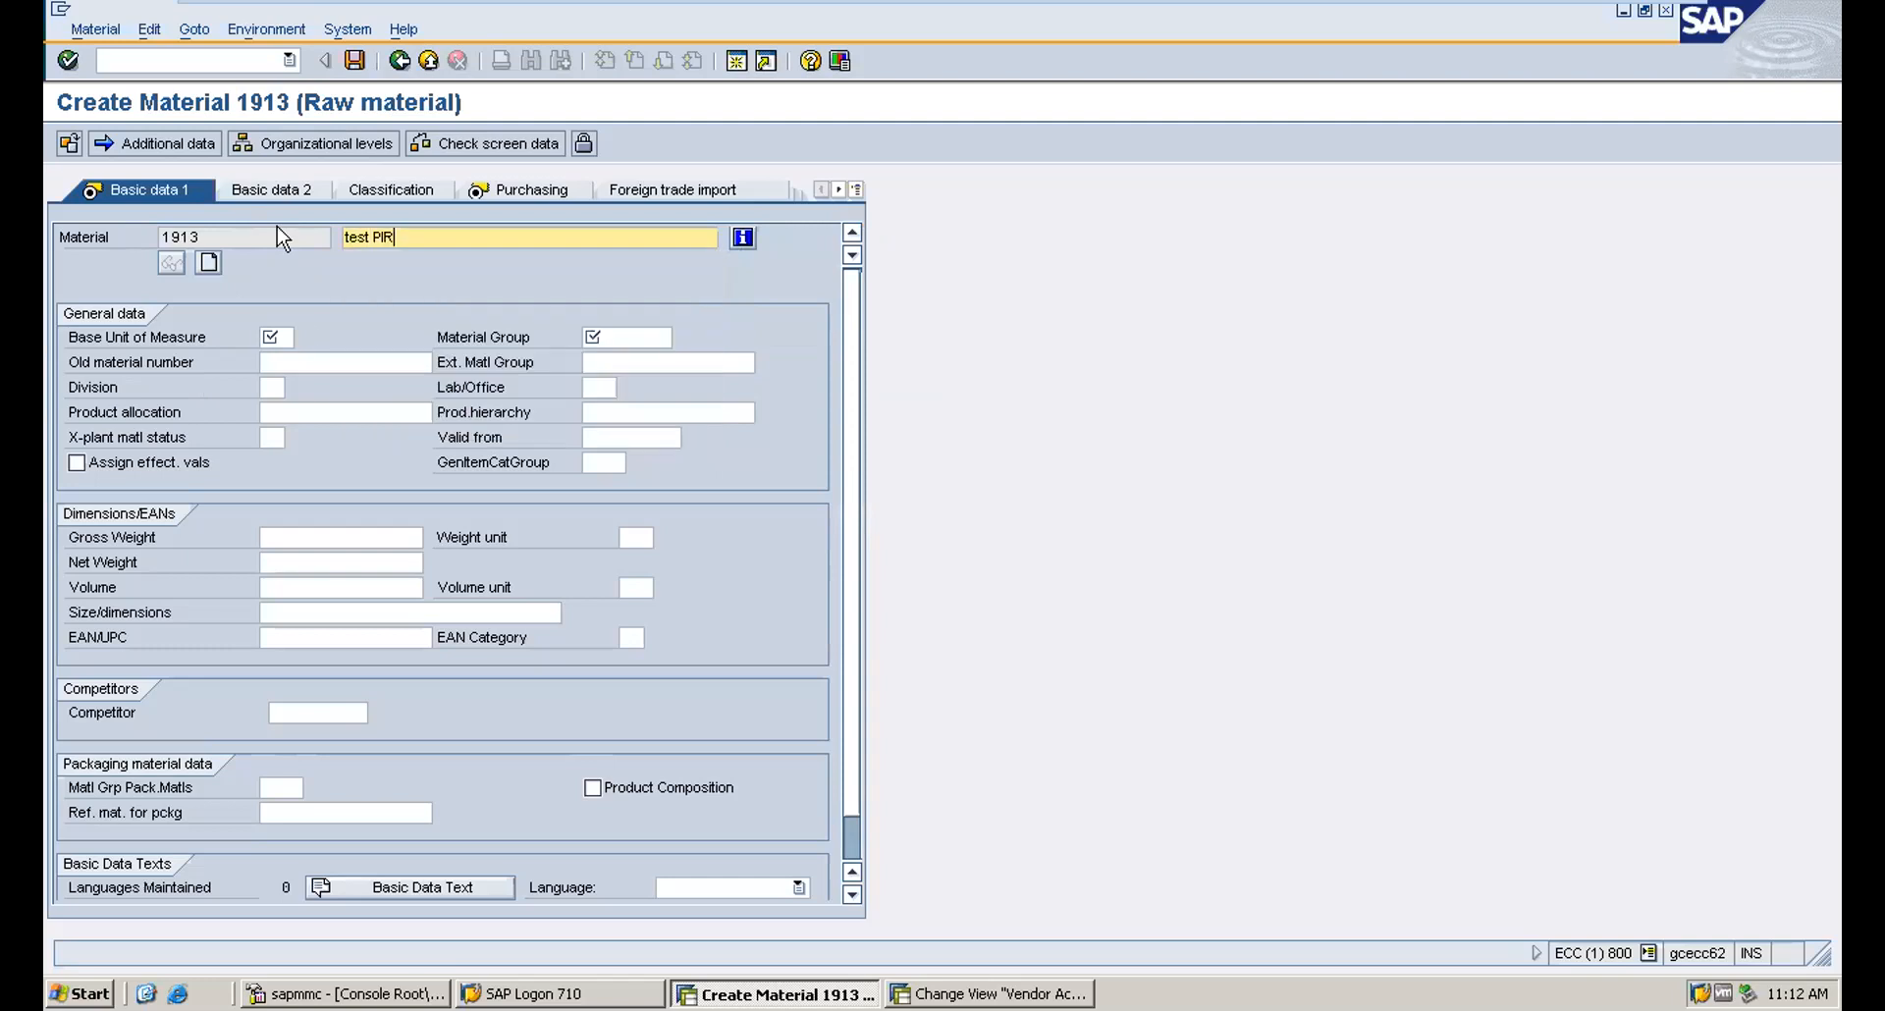
key(Tab)
text(EA)
key(Tab)
text(10006)
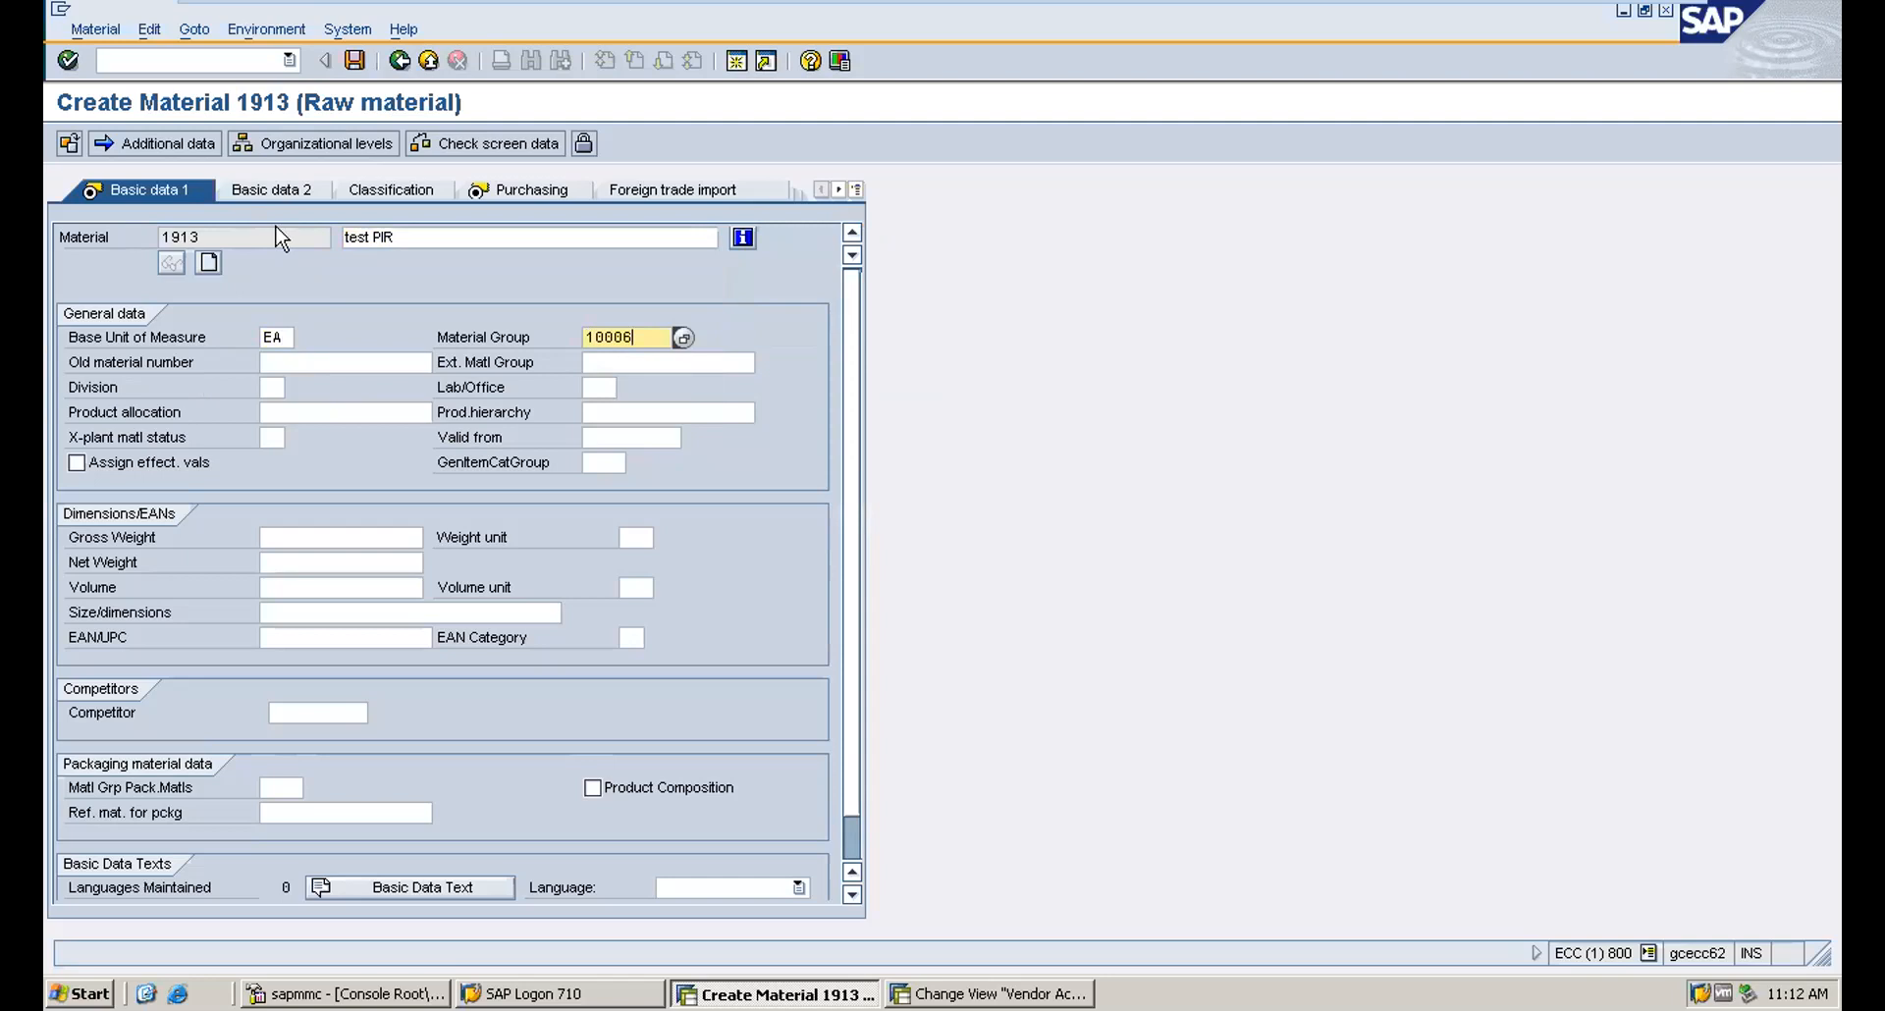
key(Return)
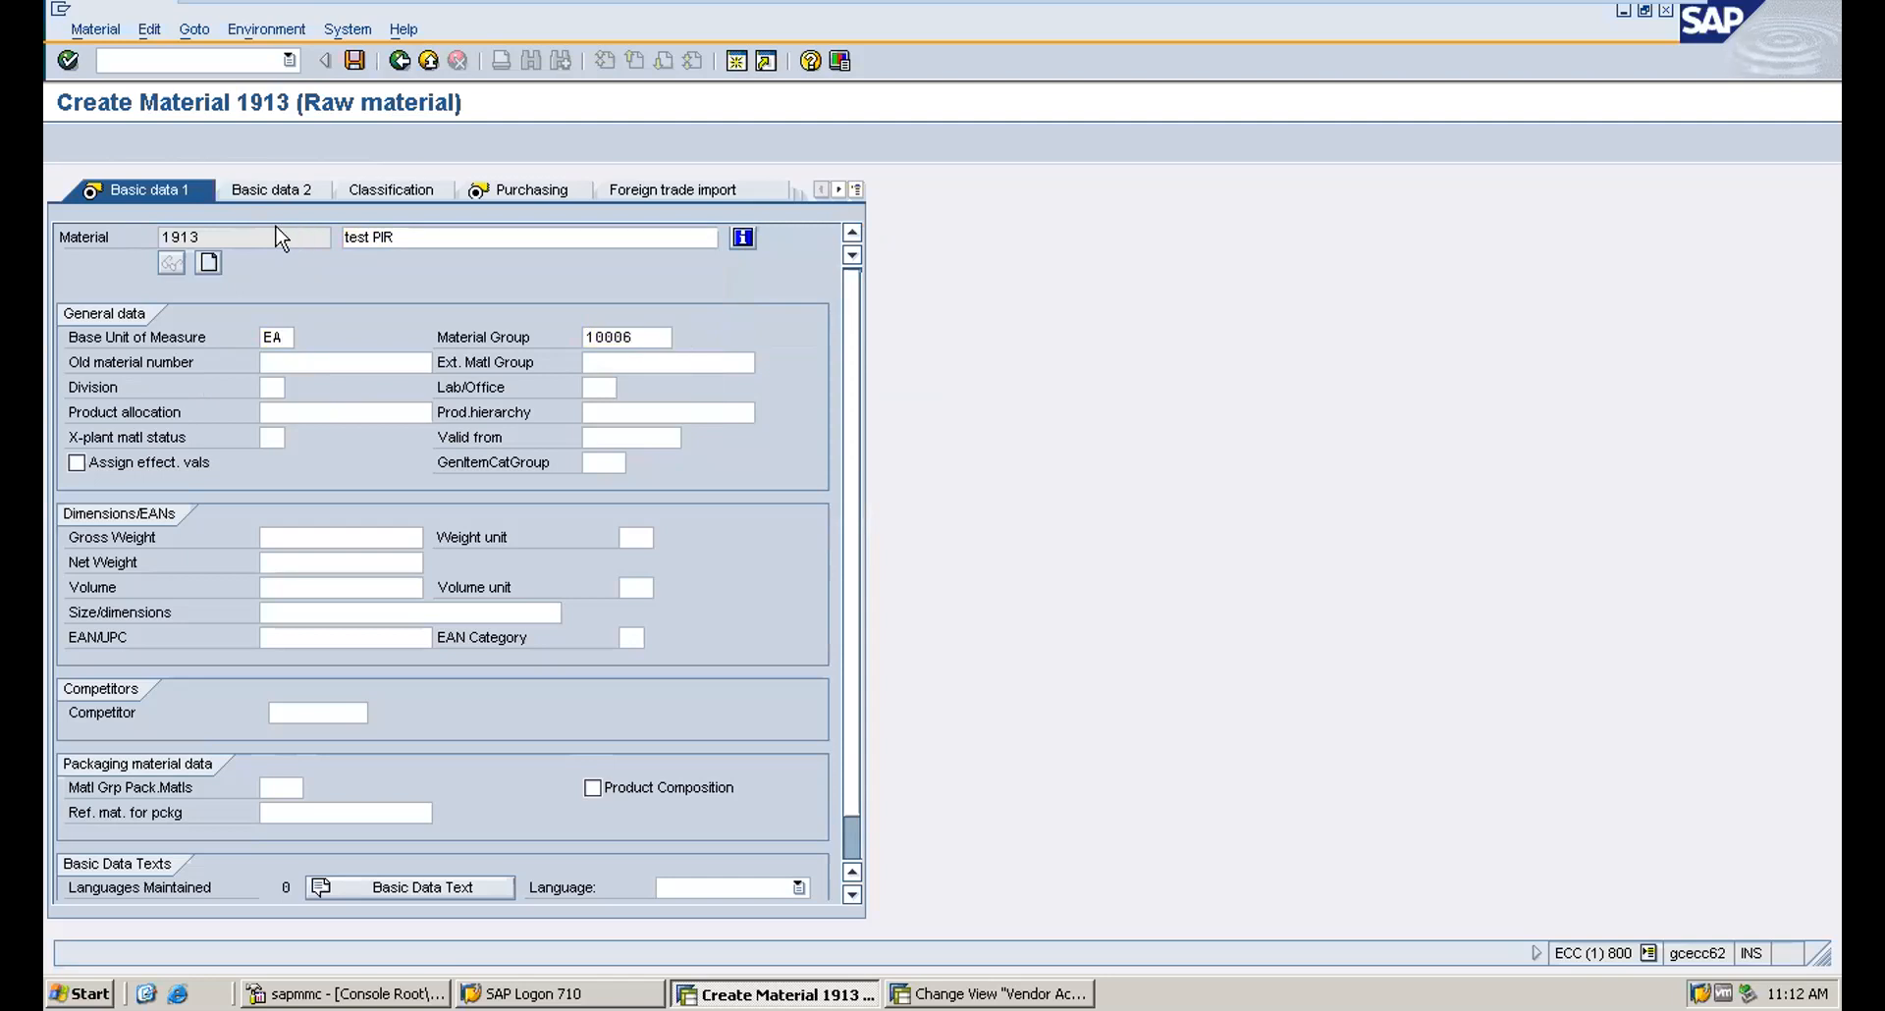
Set valuation class 3000 and standard price 15 in the accounting data, and save the new material.
key(Return)
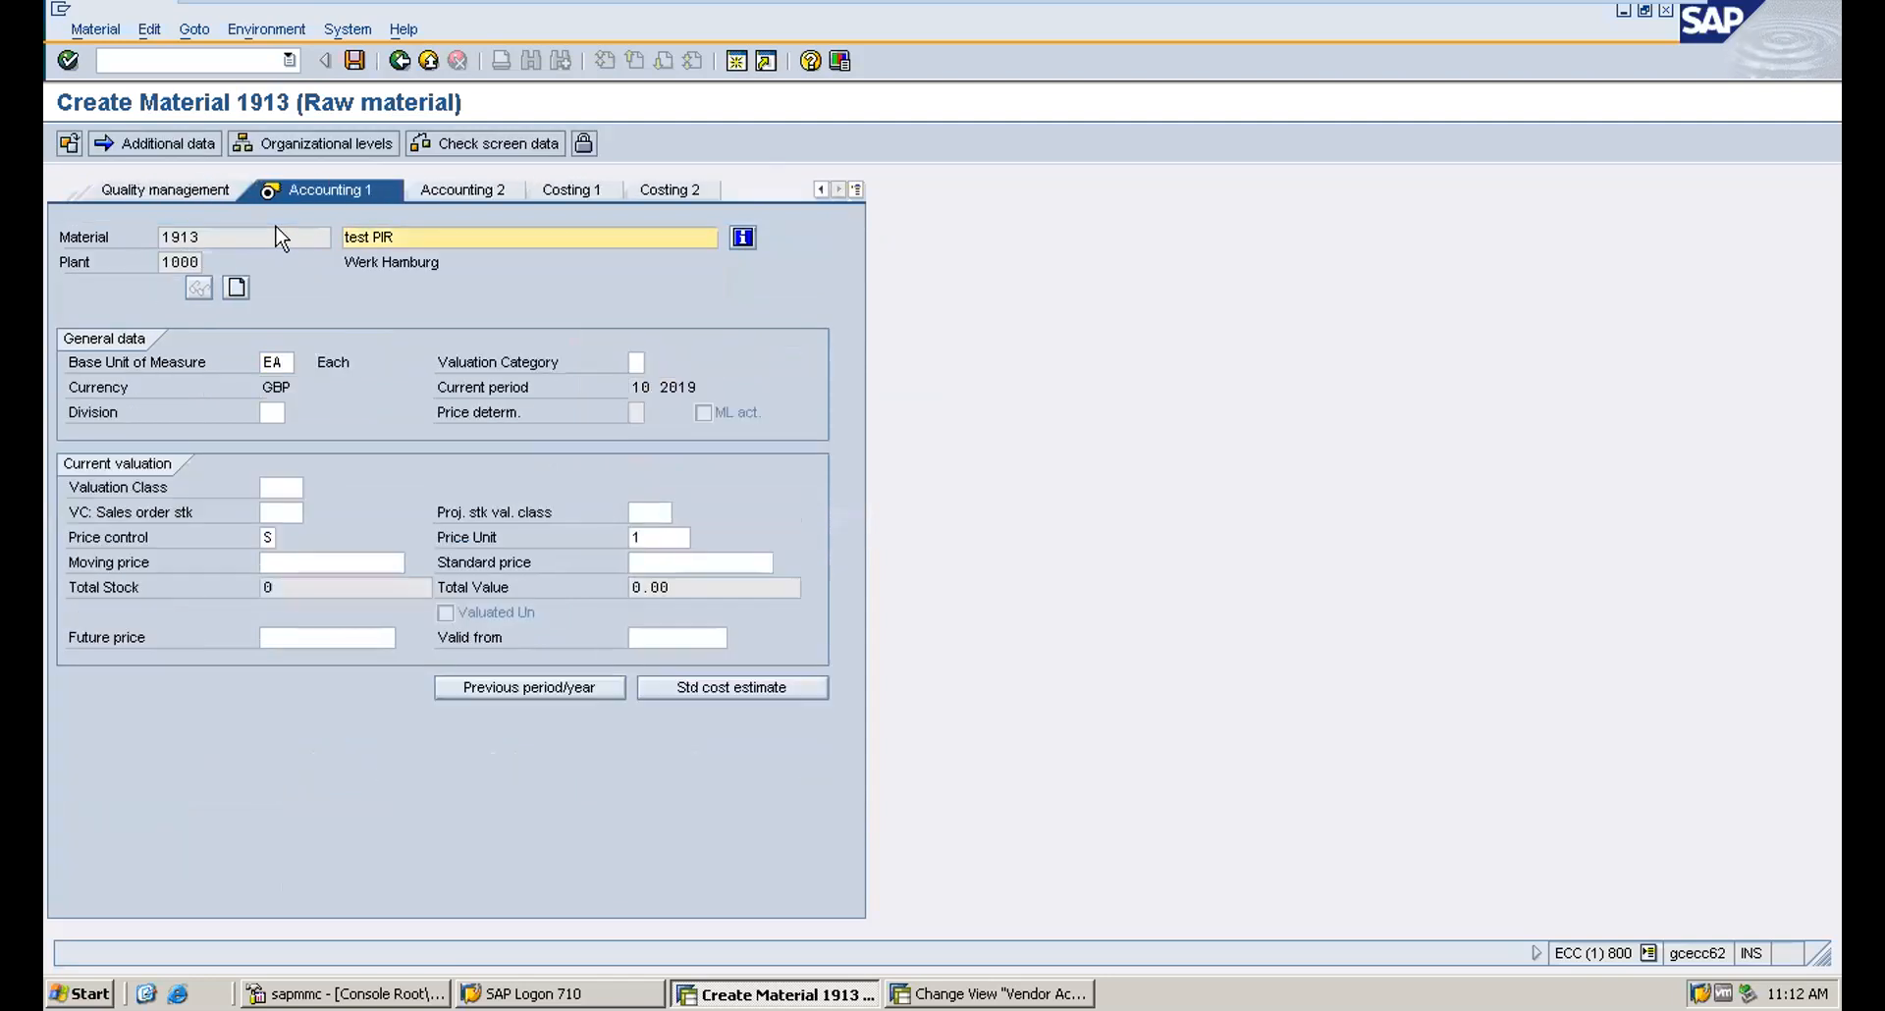
click(280, 488)
click(280, 507)
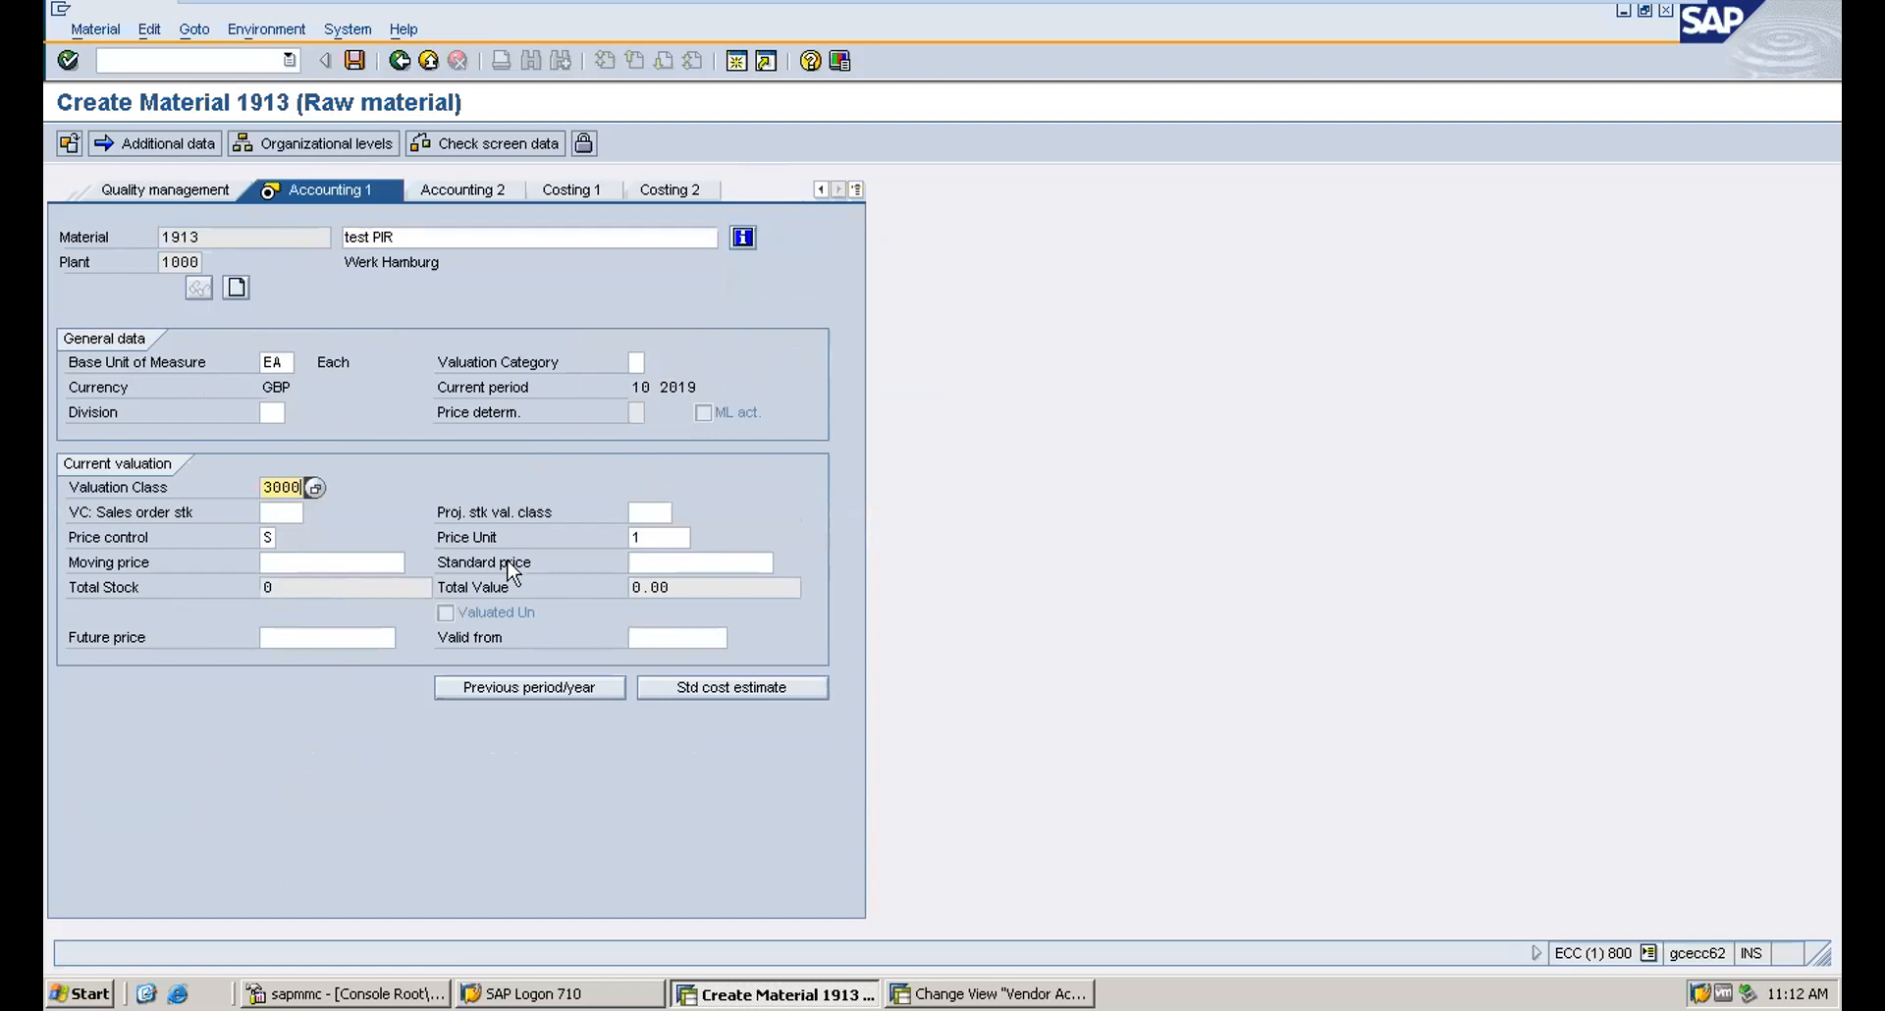
click(654, 557)
text(1)
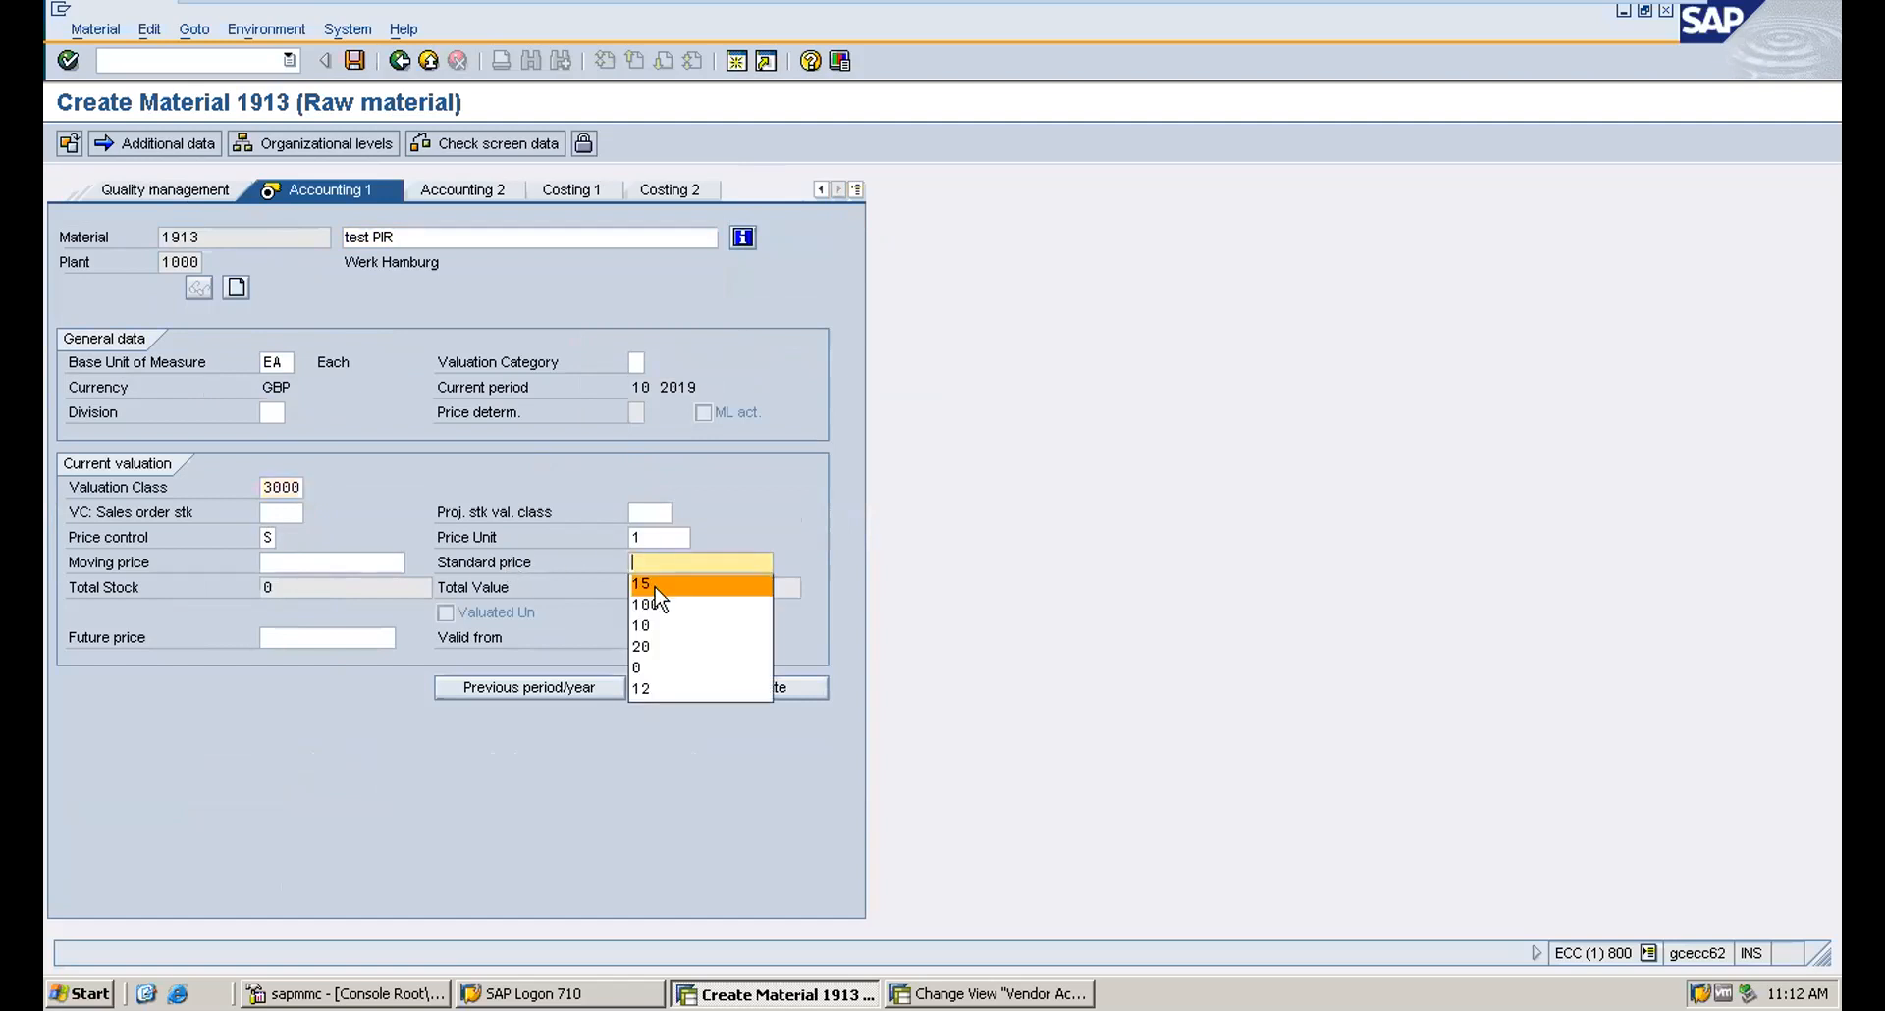
click(660, 601)
key(Return)
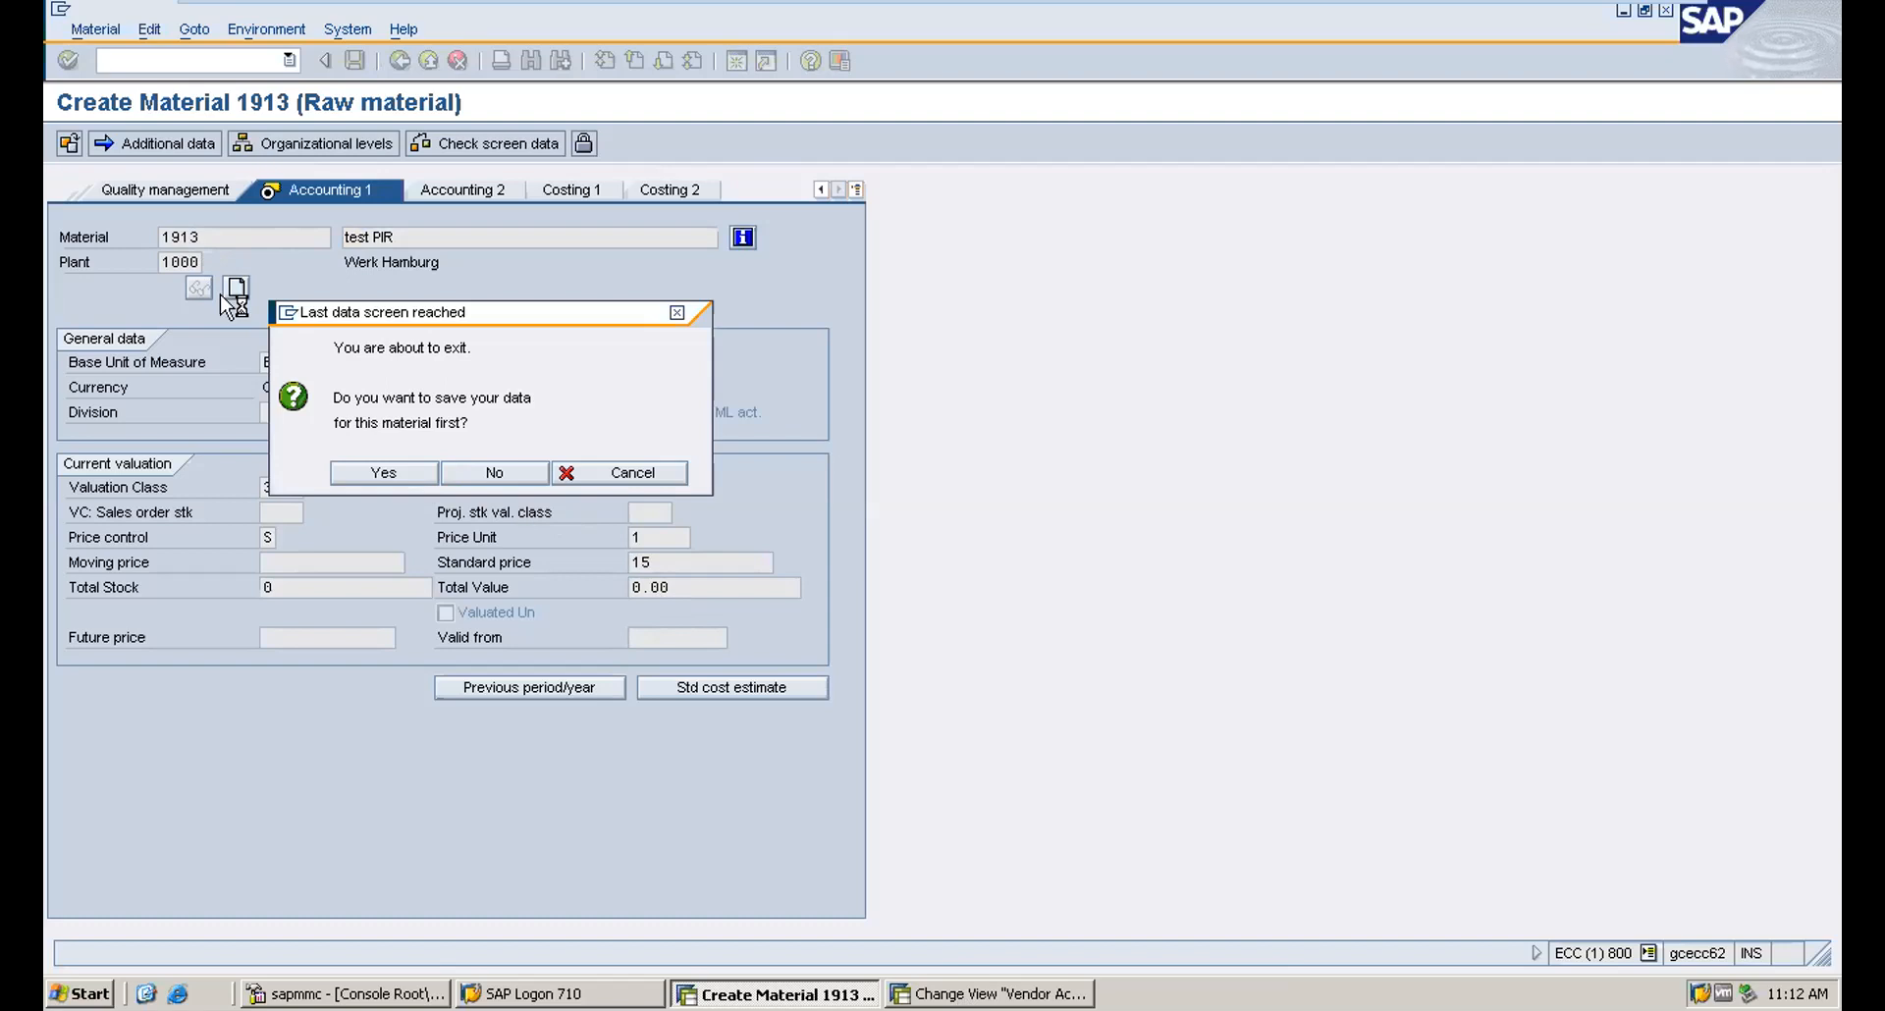
click(383, 469)
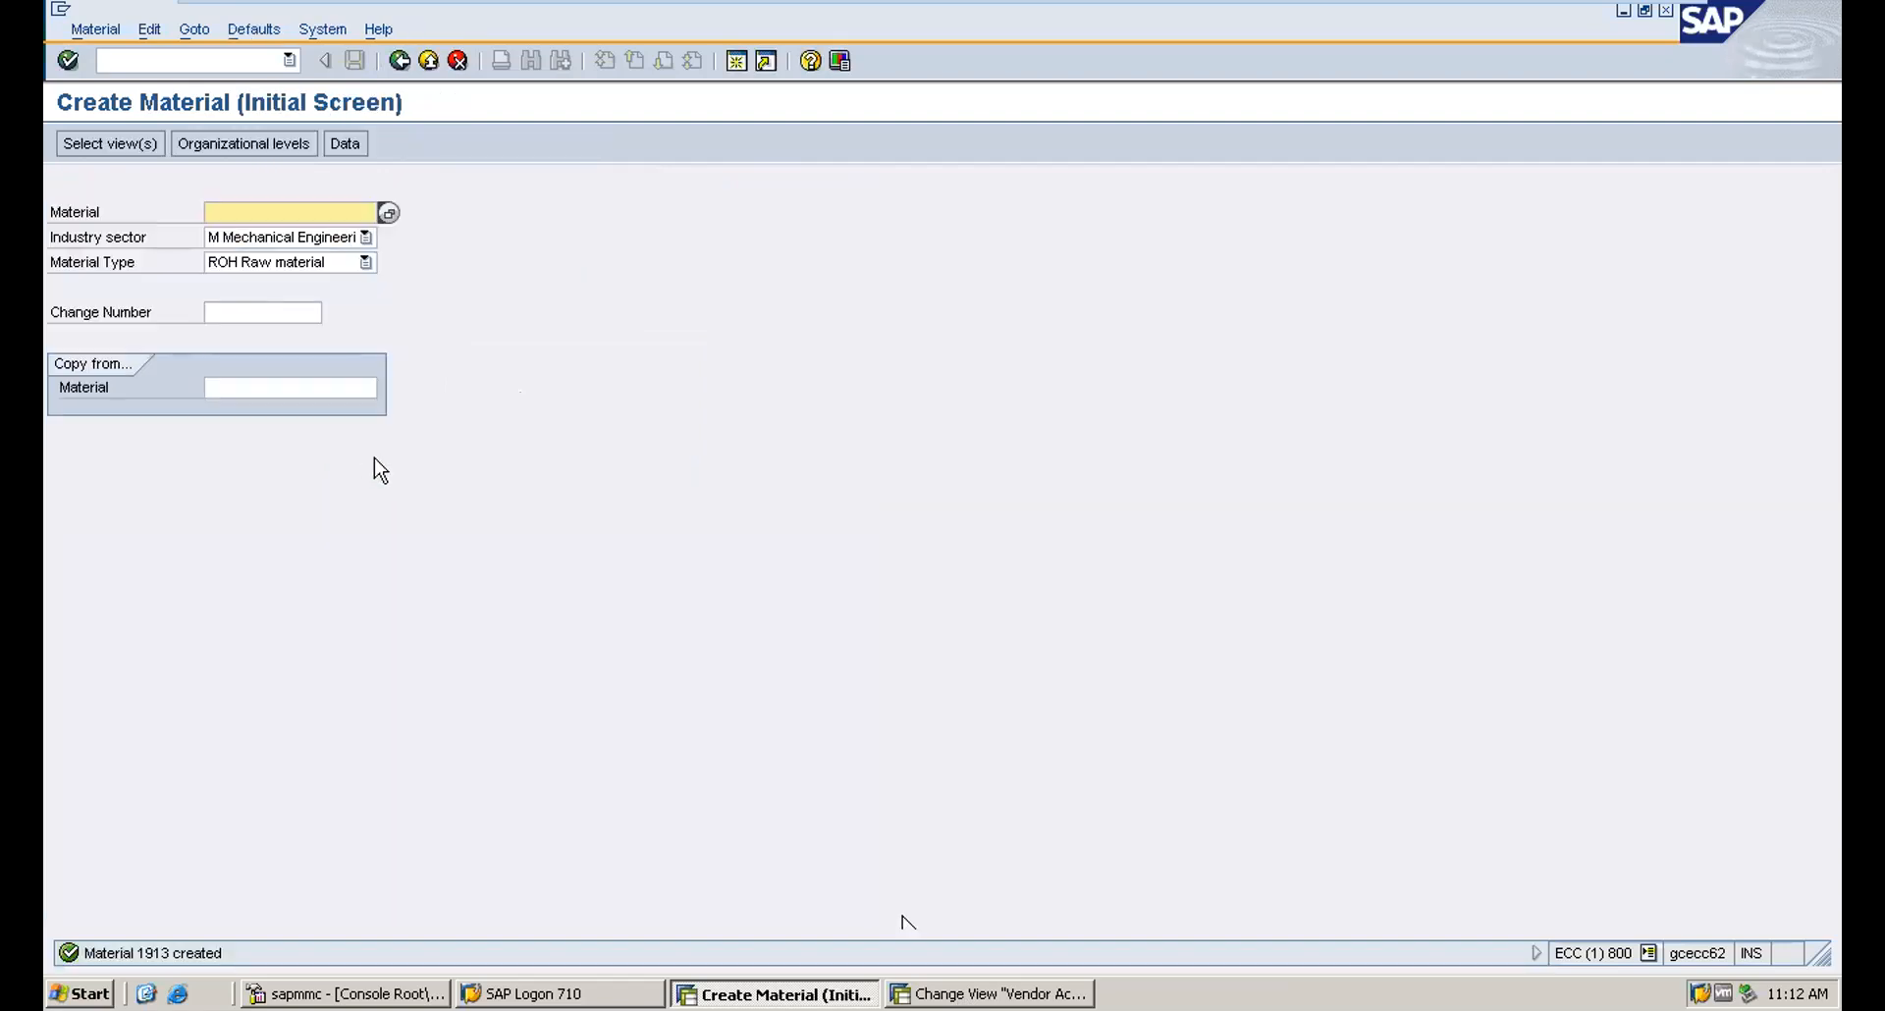
Open transaction ME11 in the other SAP session and start a standard info record for vendor AAA1, material 1913, purchasing organization 2000, plant 1000.
key(alt+Tab)
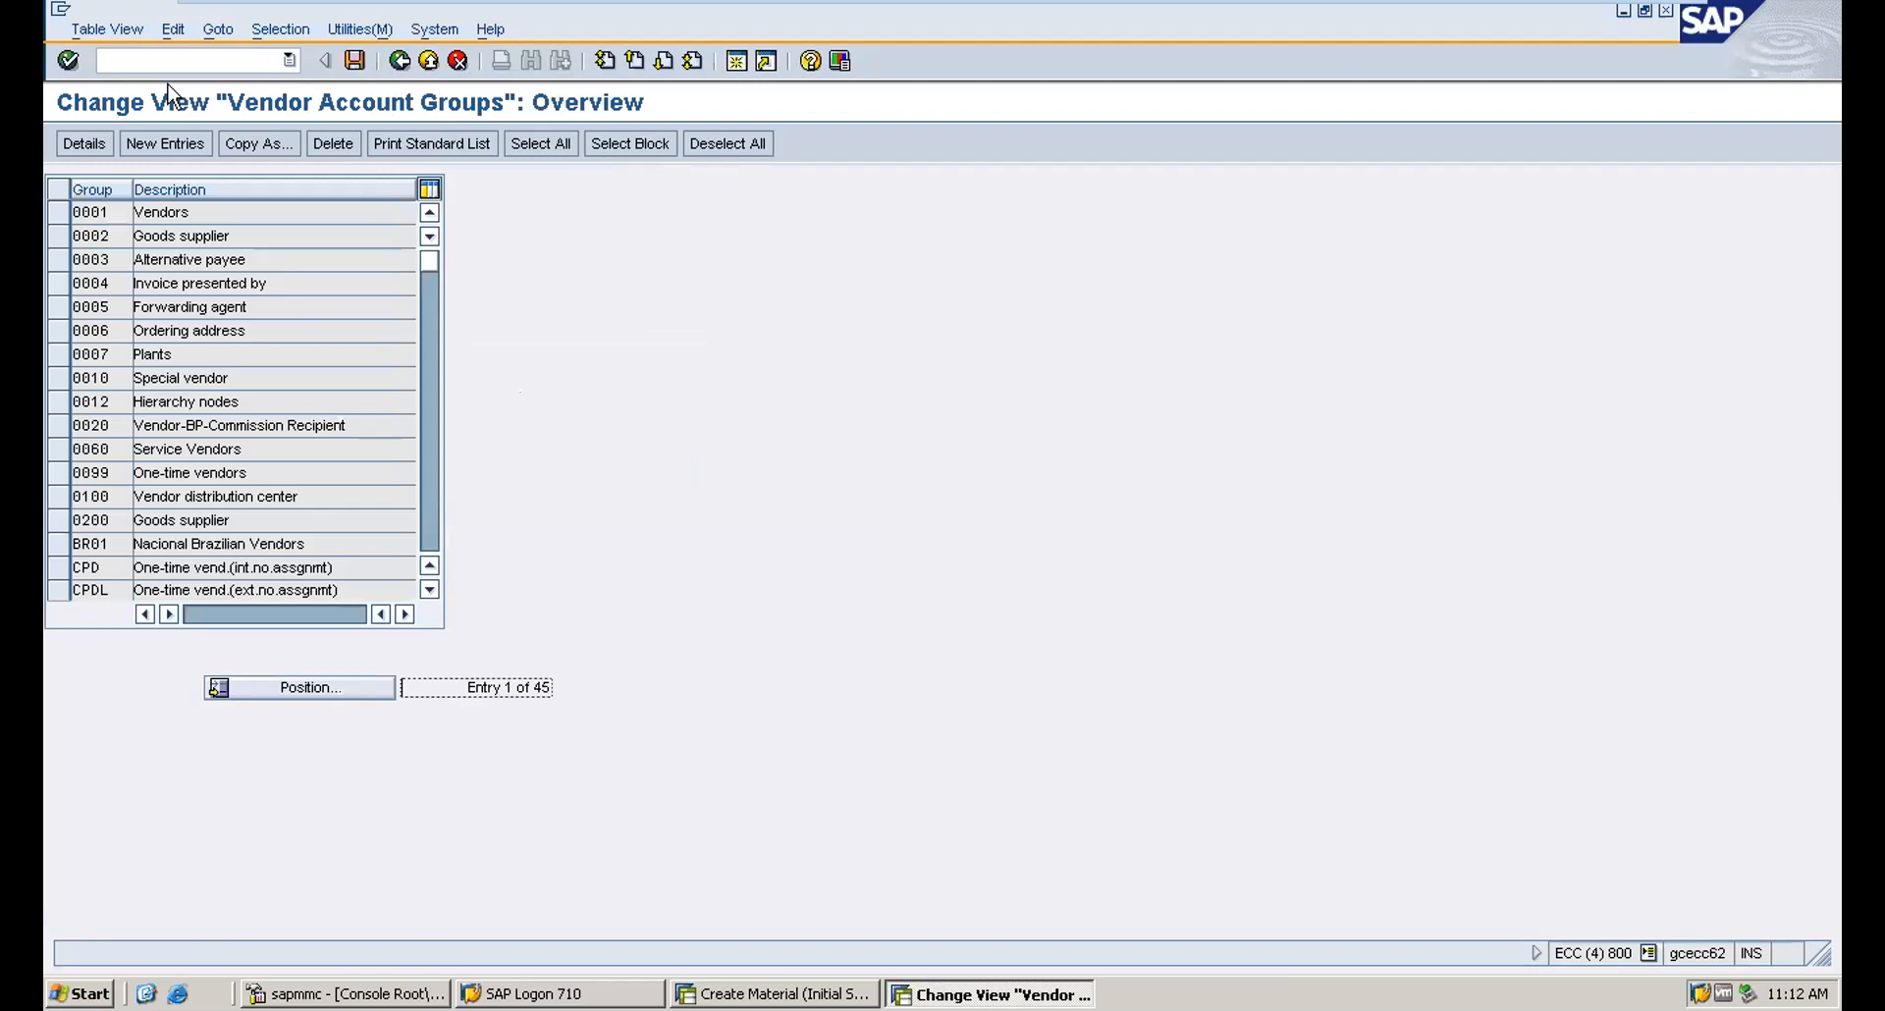
text(/nme11)
key(Return)
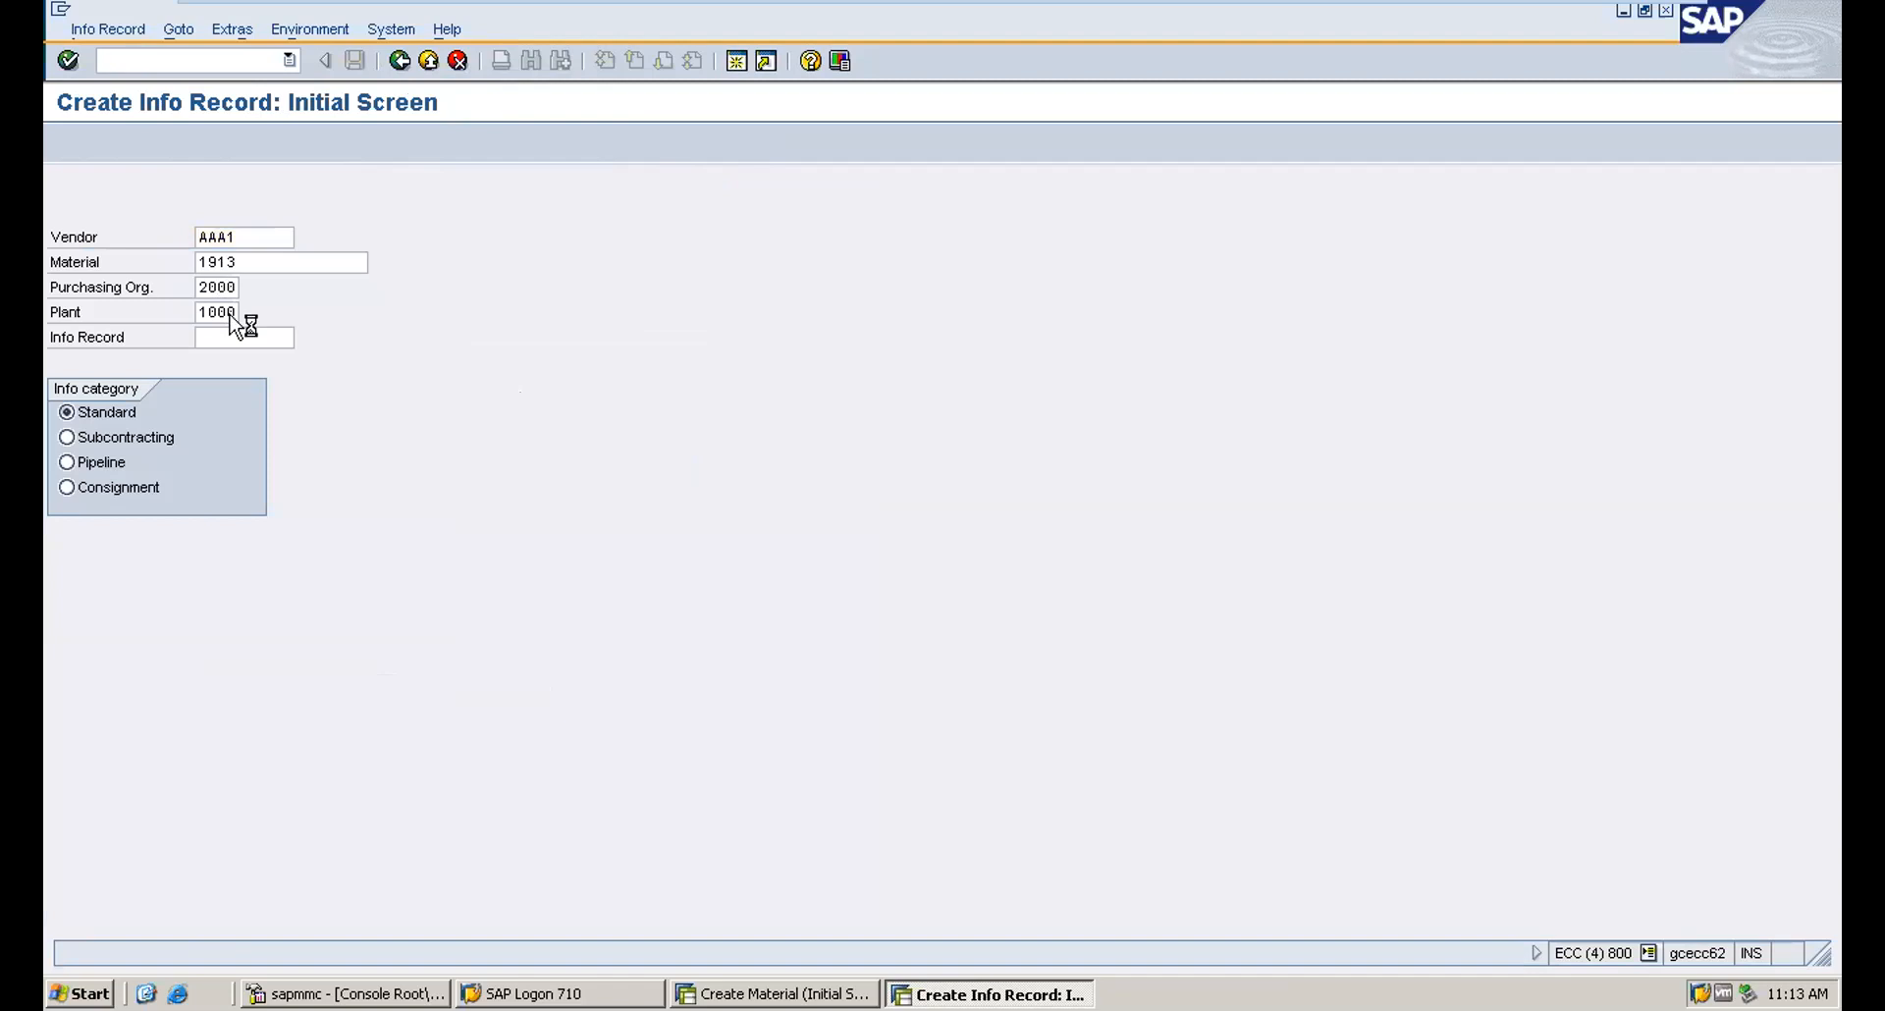
key(Return)
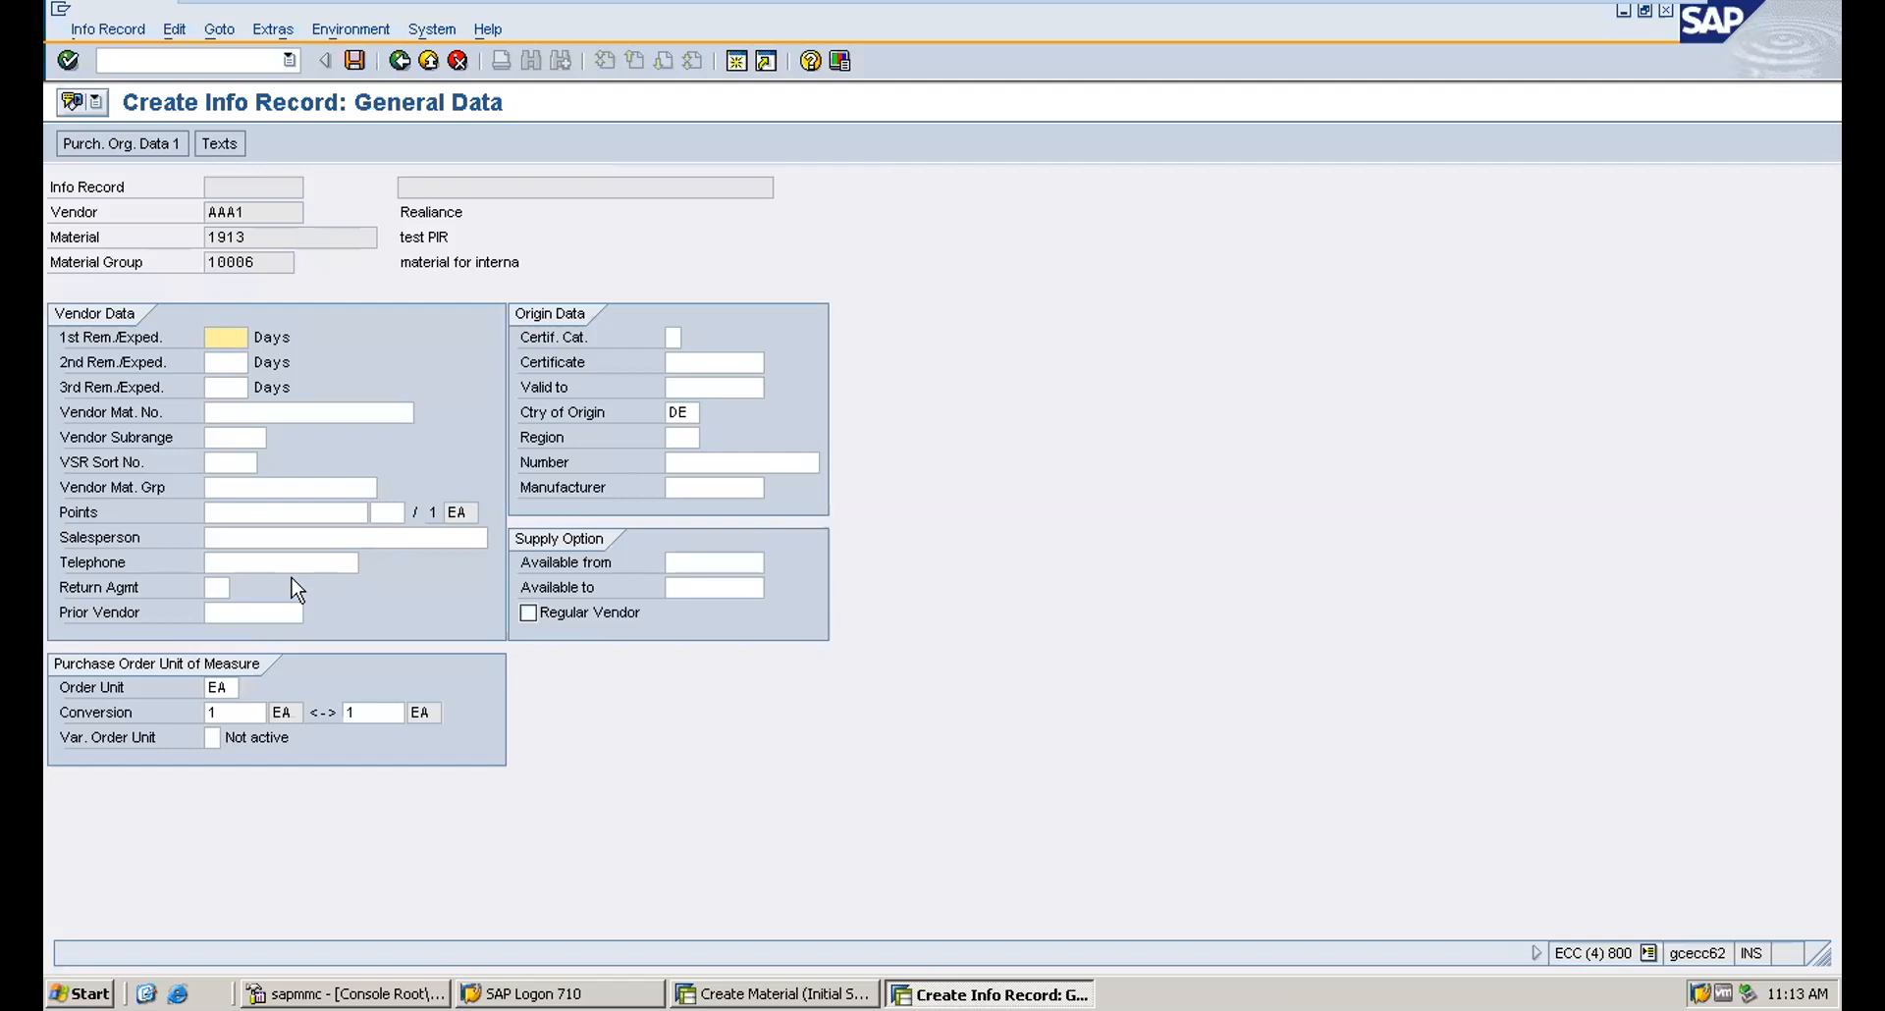
In the purchasing organization data, set planned delivery time 3 days, purchasing group 000 and standard quantity 10 EA.
key(Return)
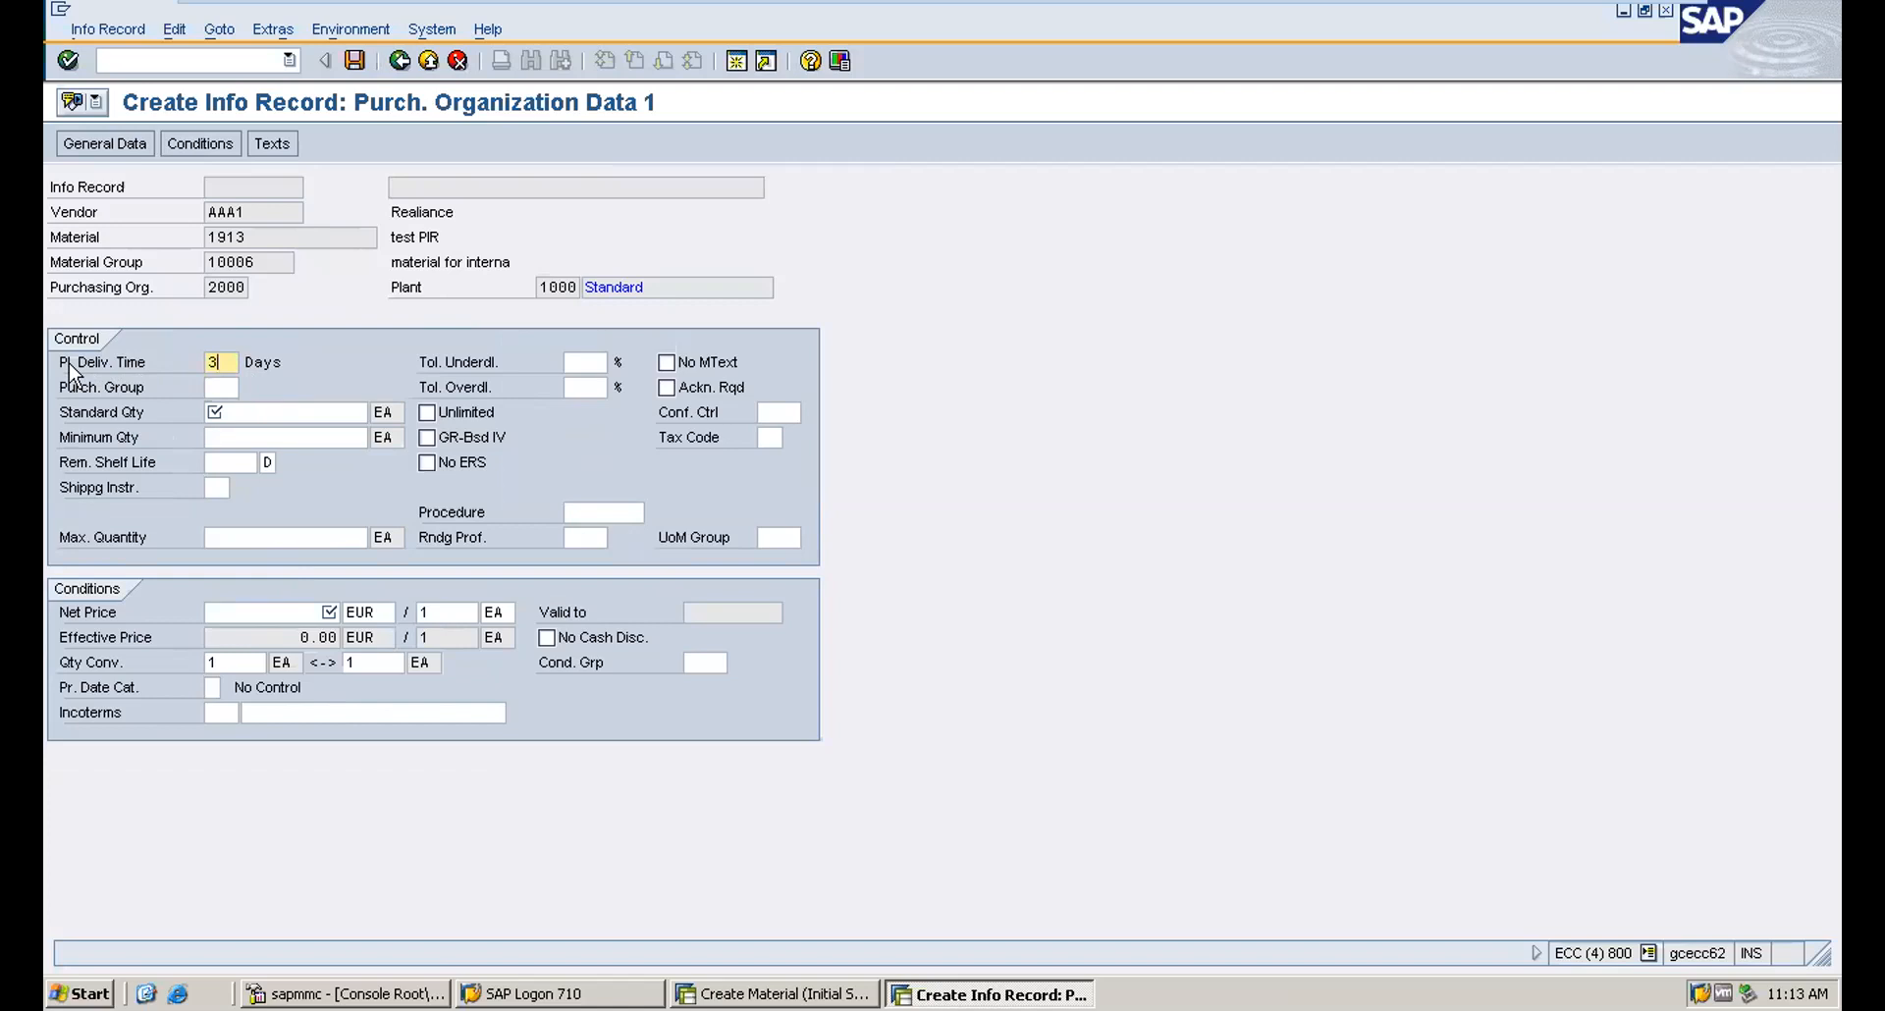
click(210, 386)
text(3)
text(000)
key(Tab)
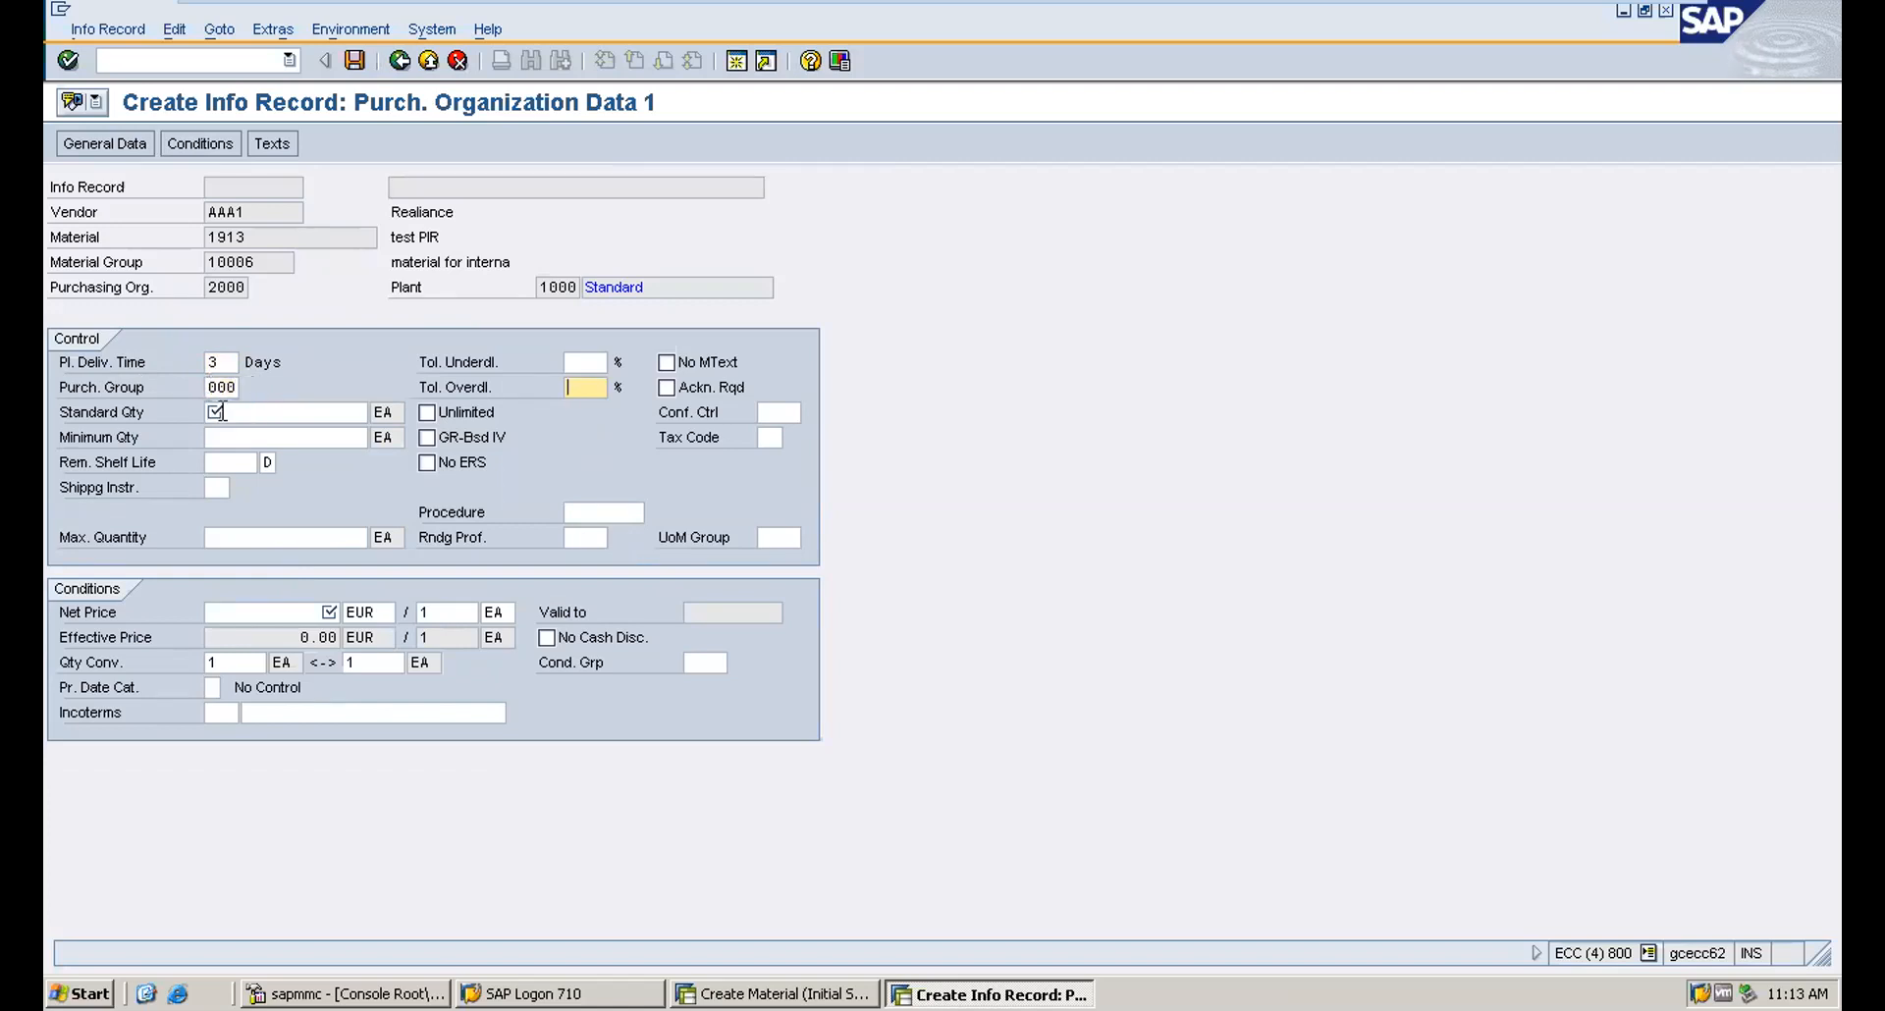
click(246, 413)
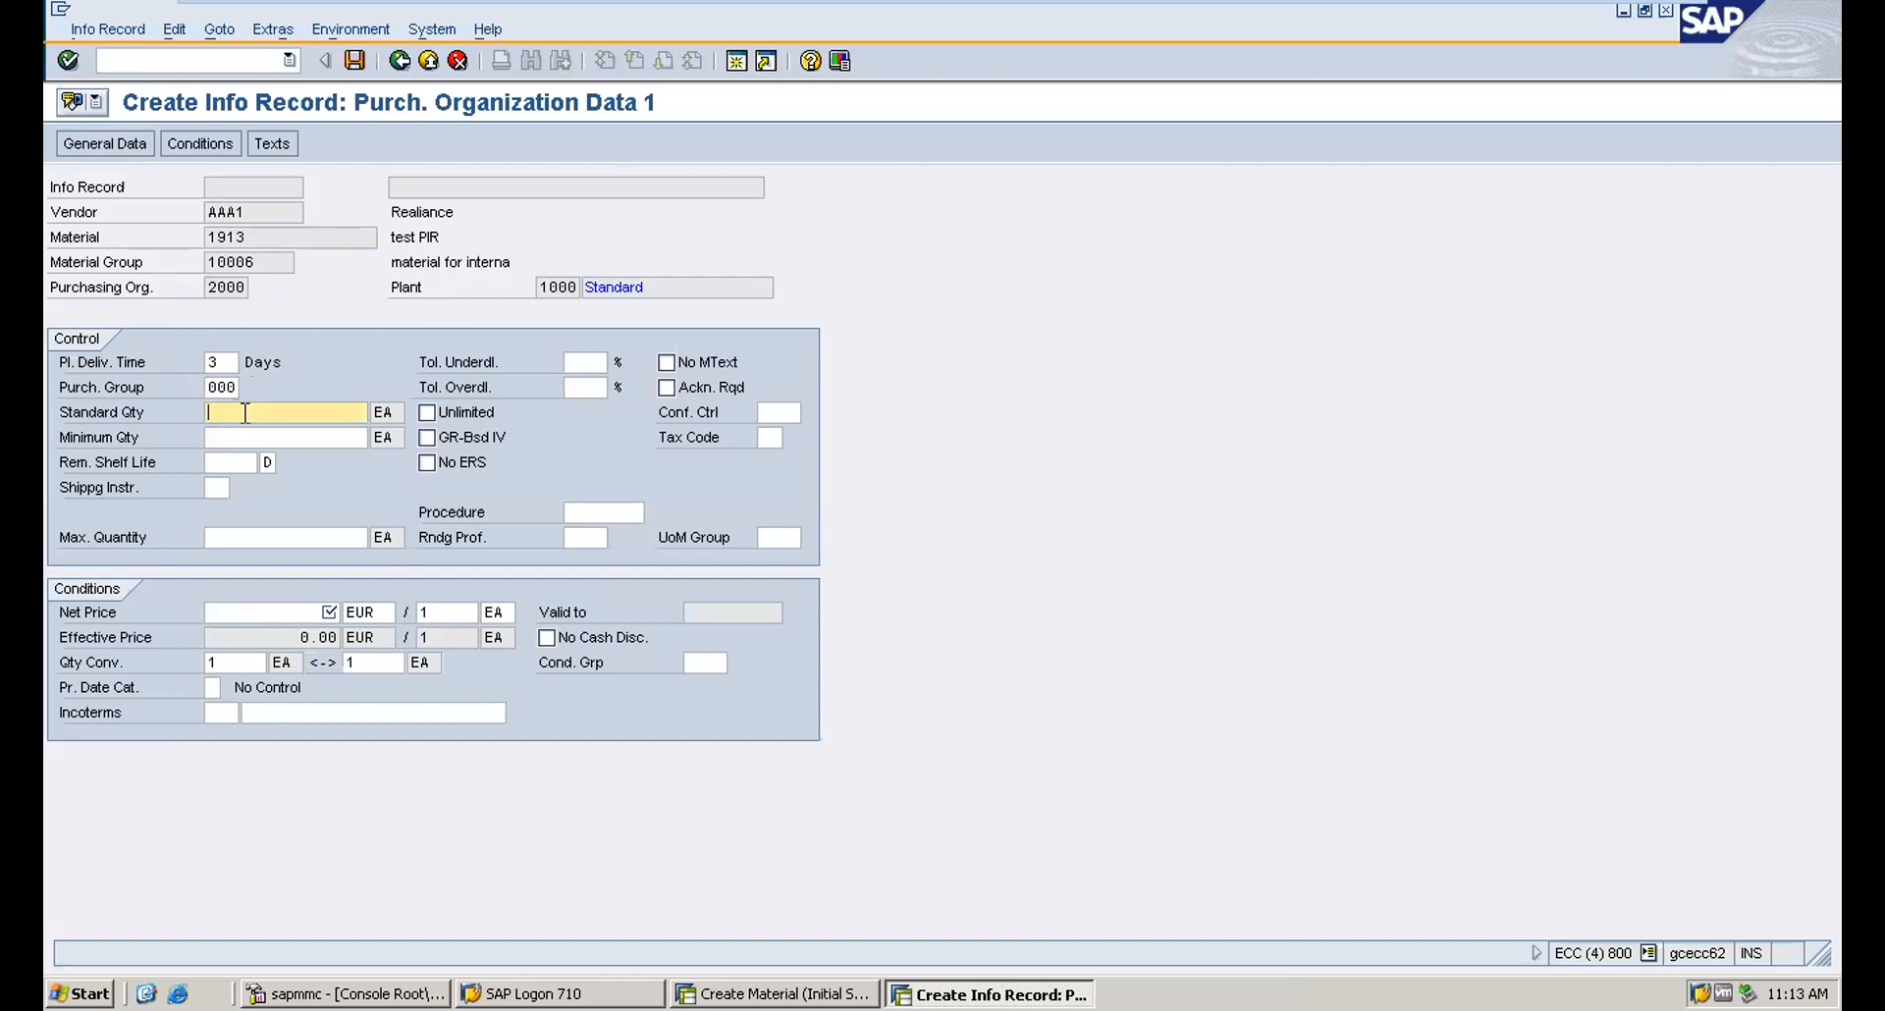
key(Down)
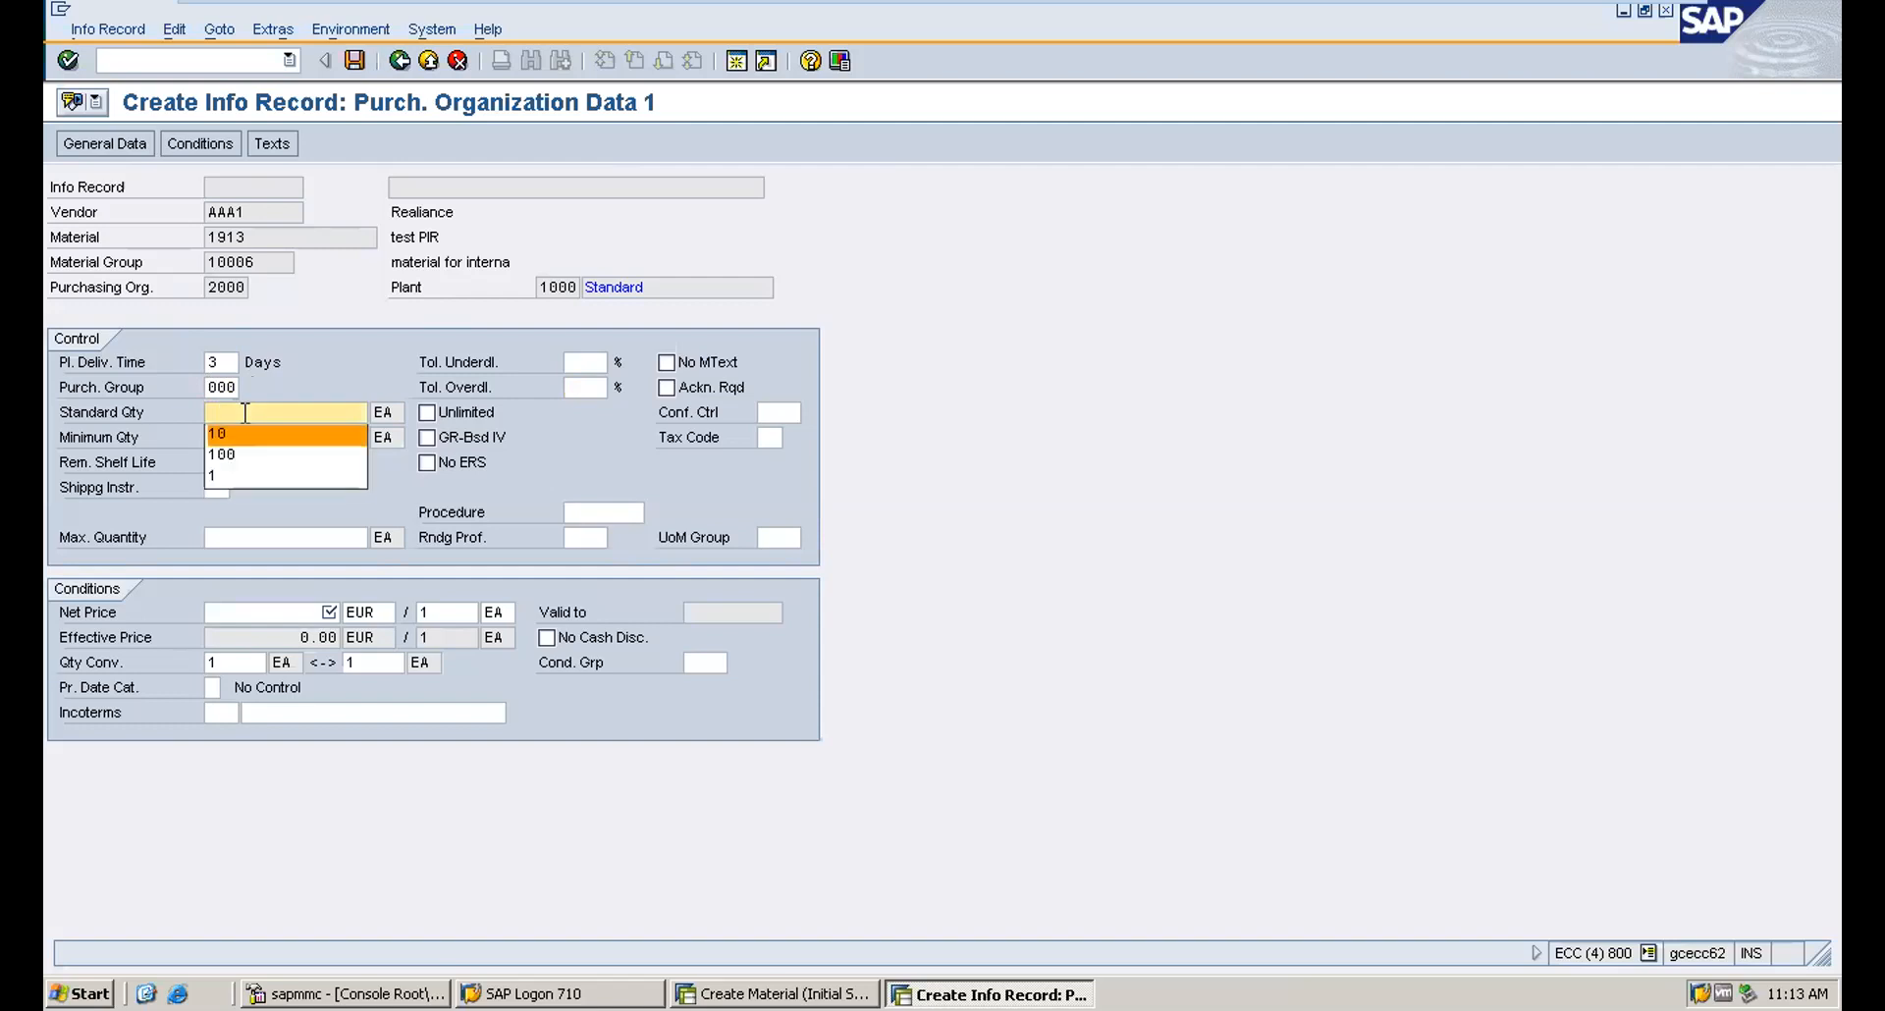
key(Return)
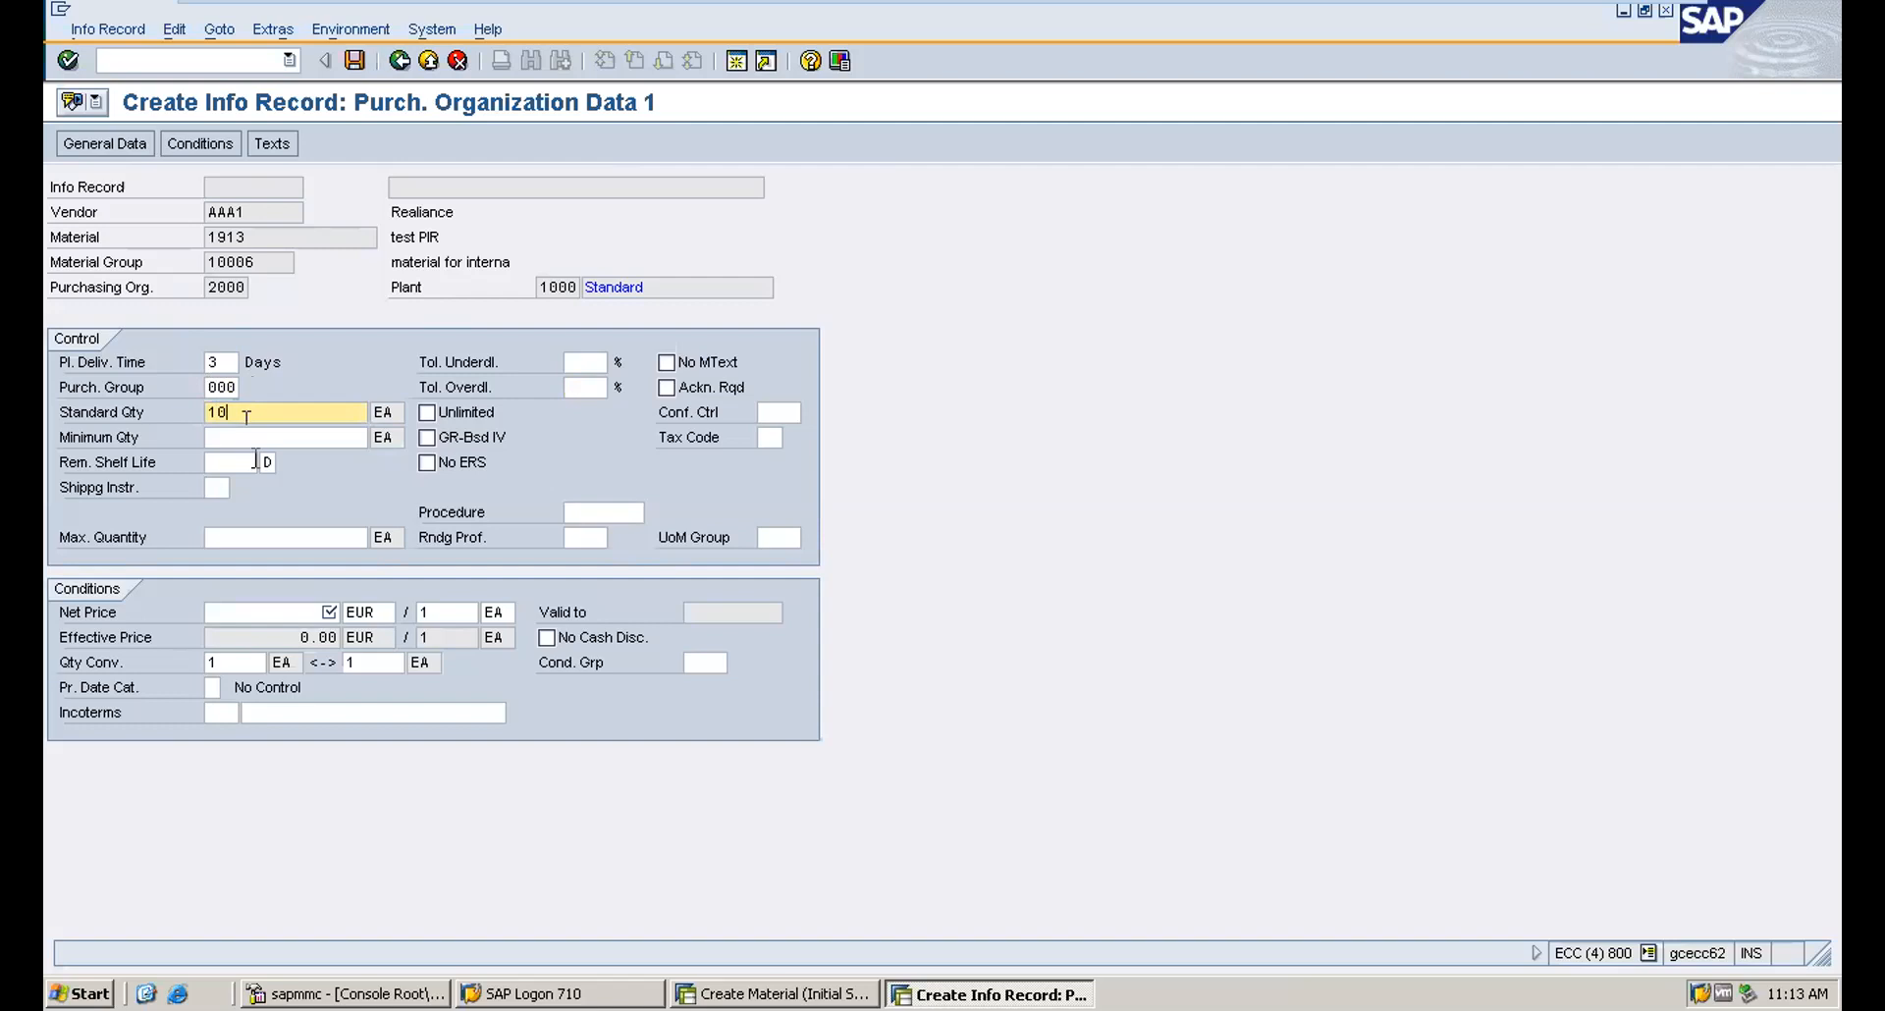
Set the net price to 10 EUR per 1 EA and continue to the info record's text overview.
click(280, 607)
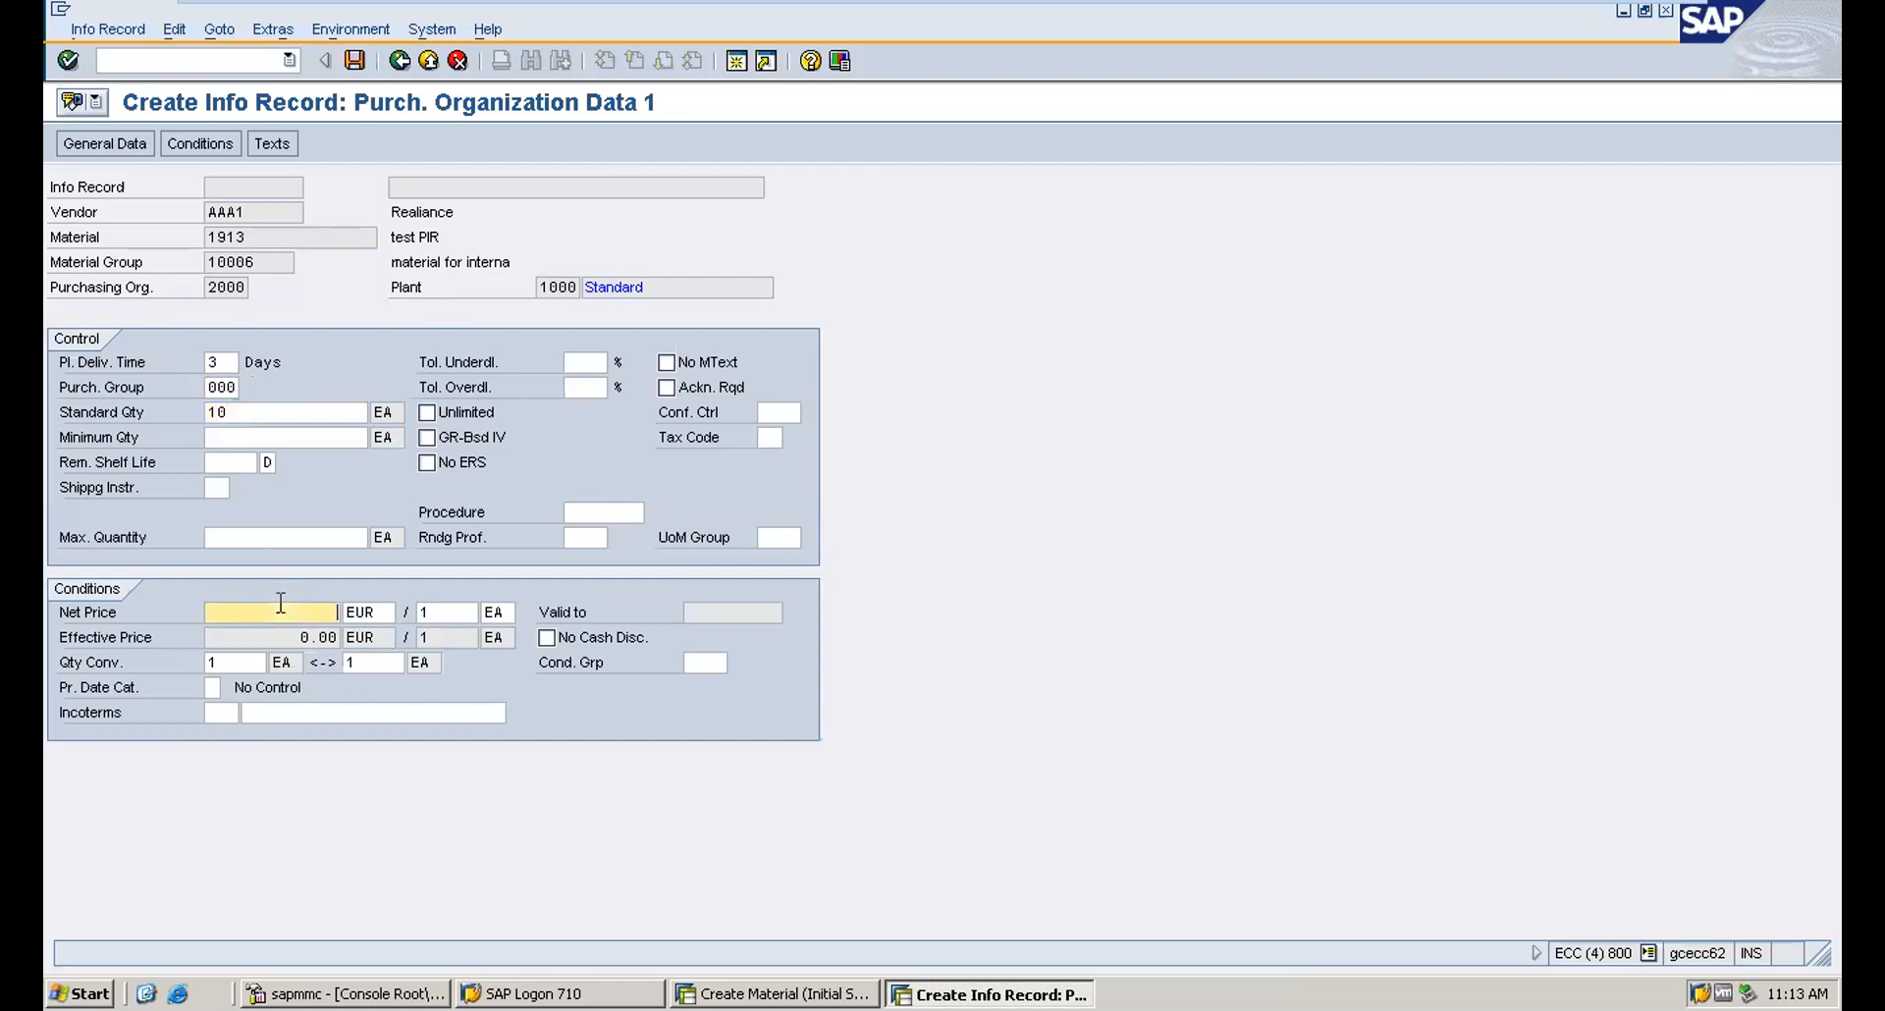
text(10)
key(Return)
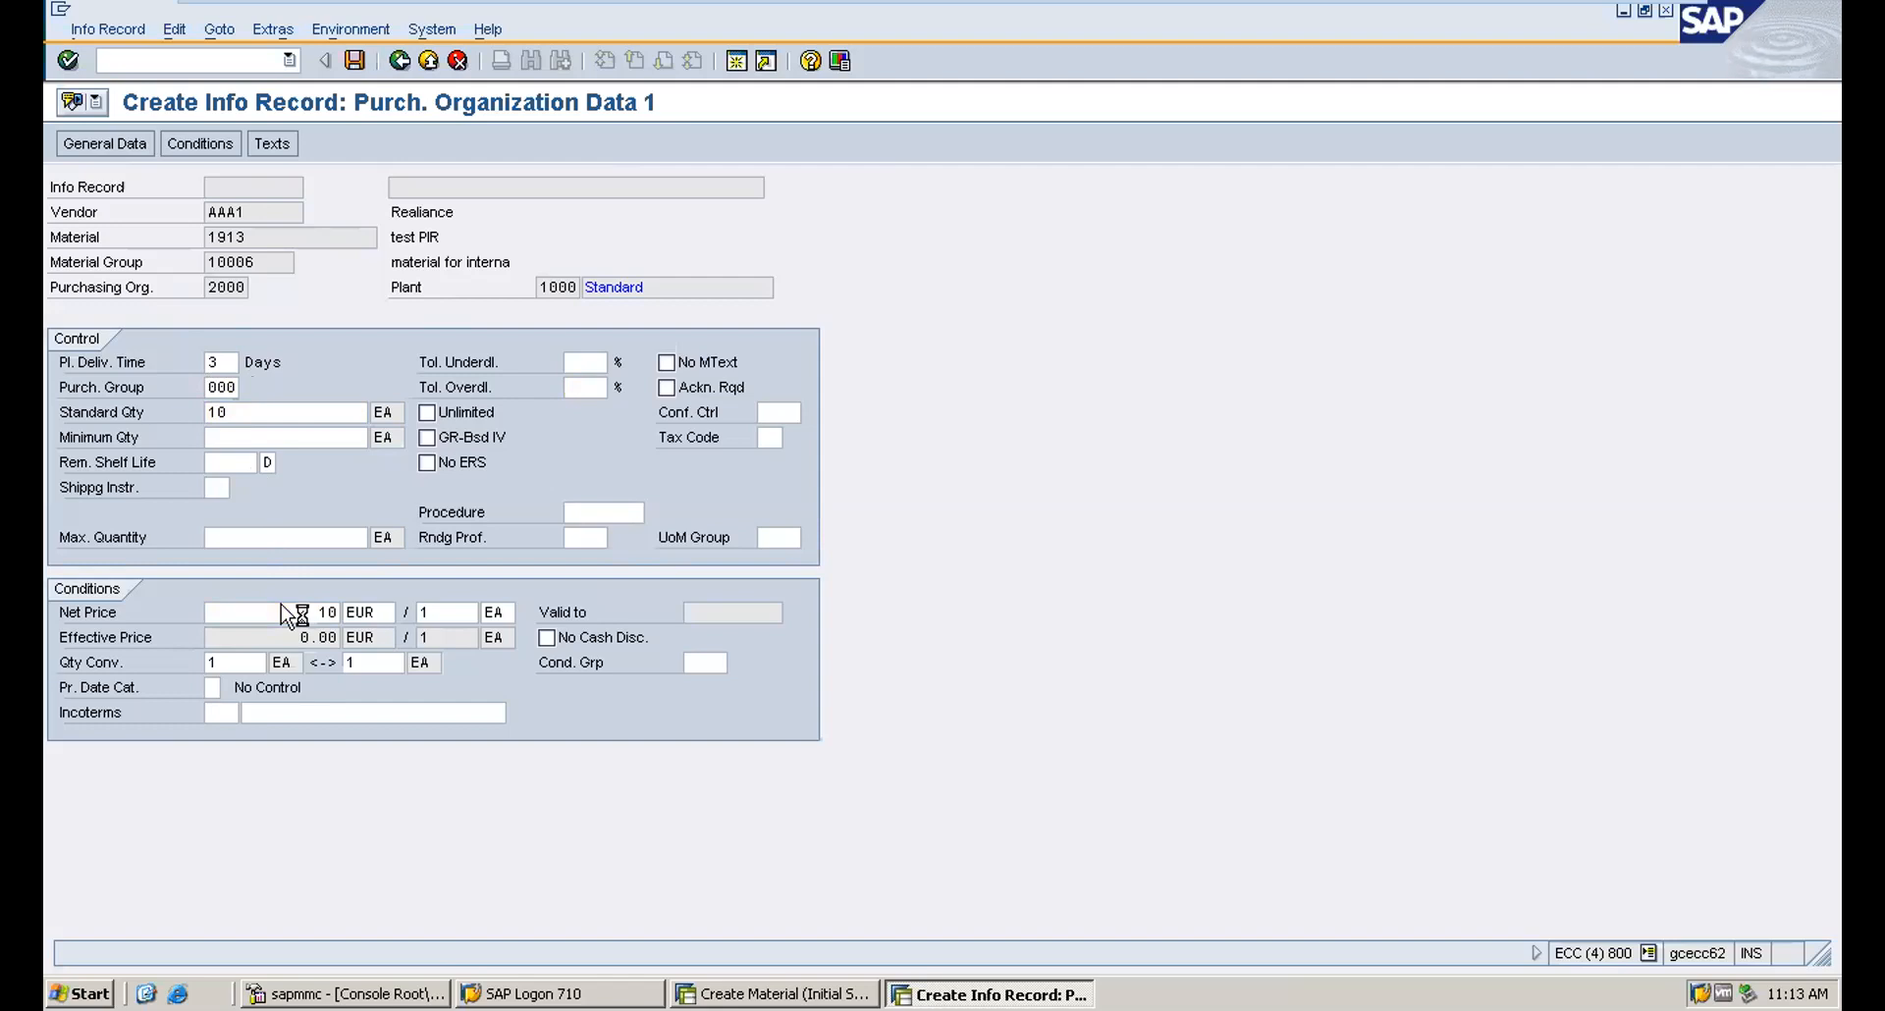
key(Return)
key(Return)
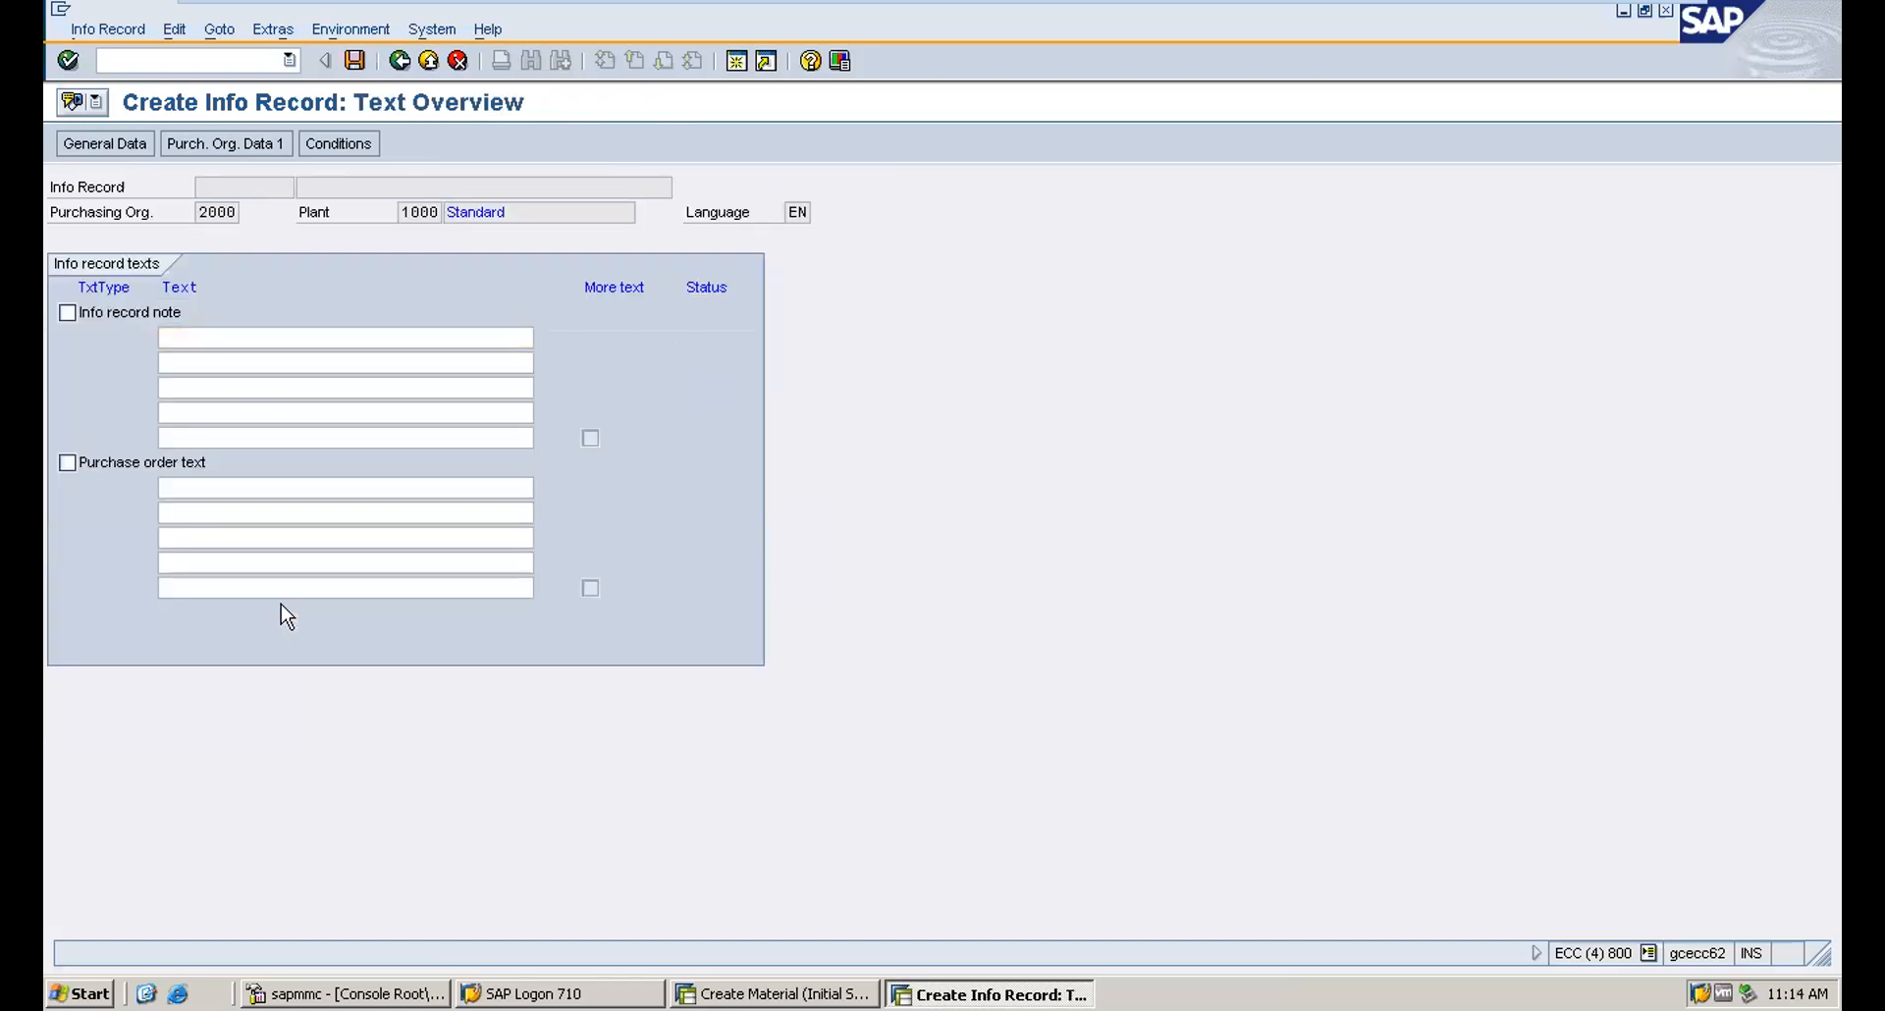
Save the info record for vendor AAA1 and material 1913, and open transaction ME12 to change info records.
key(Return)
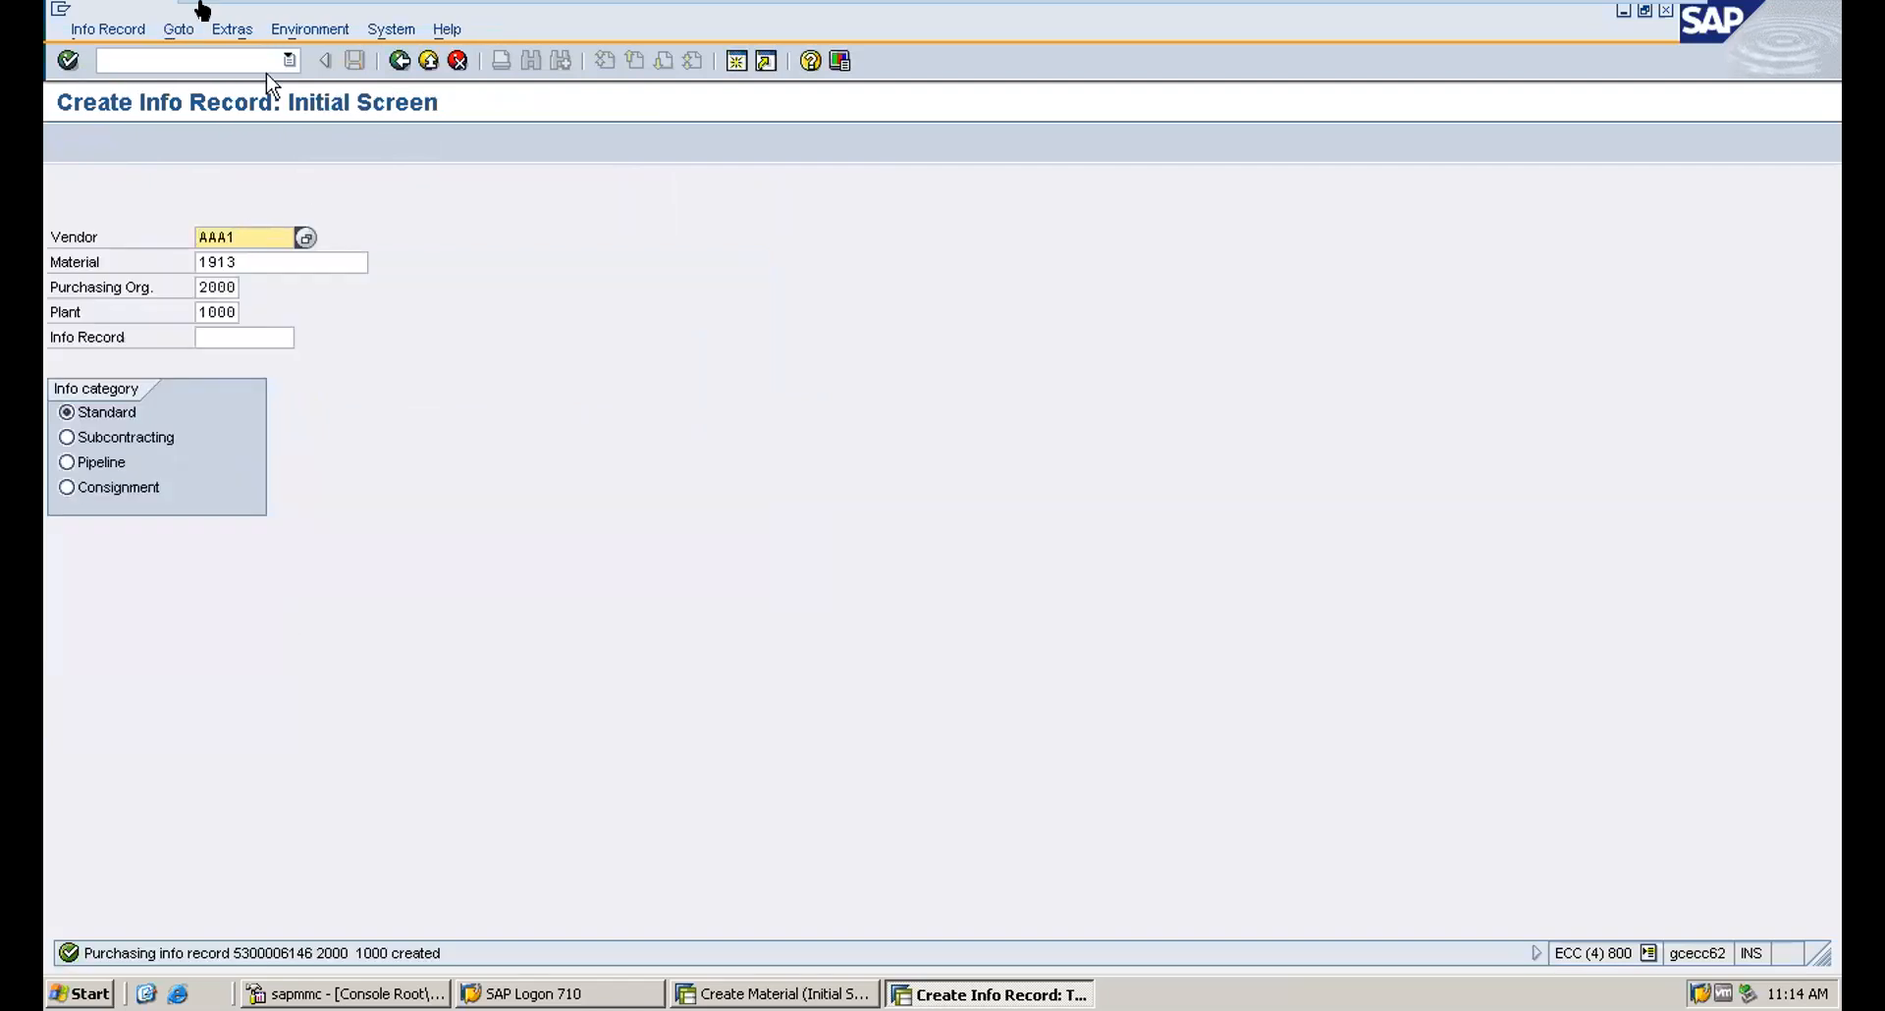
click(158, 54)
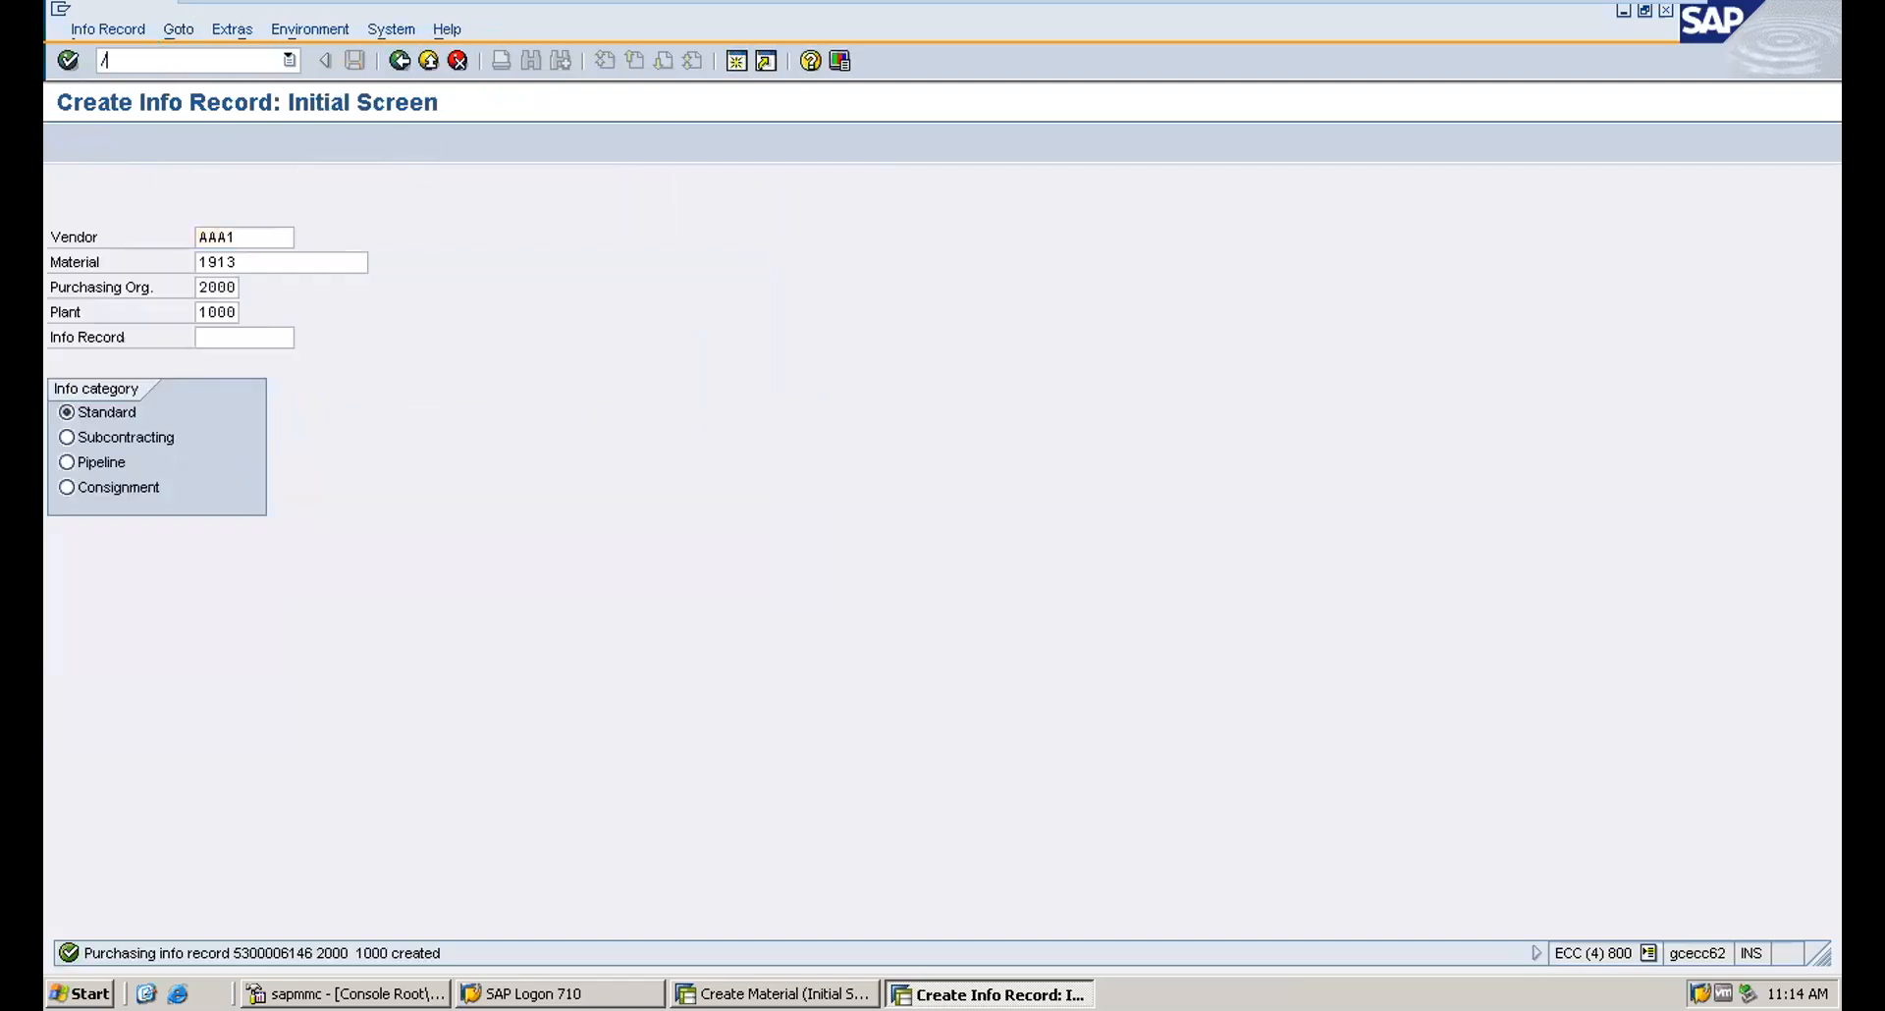
text(/nme1)
key(Return)
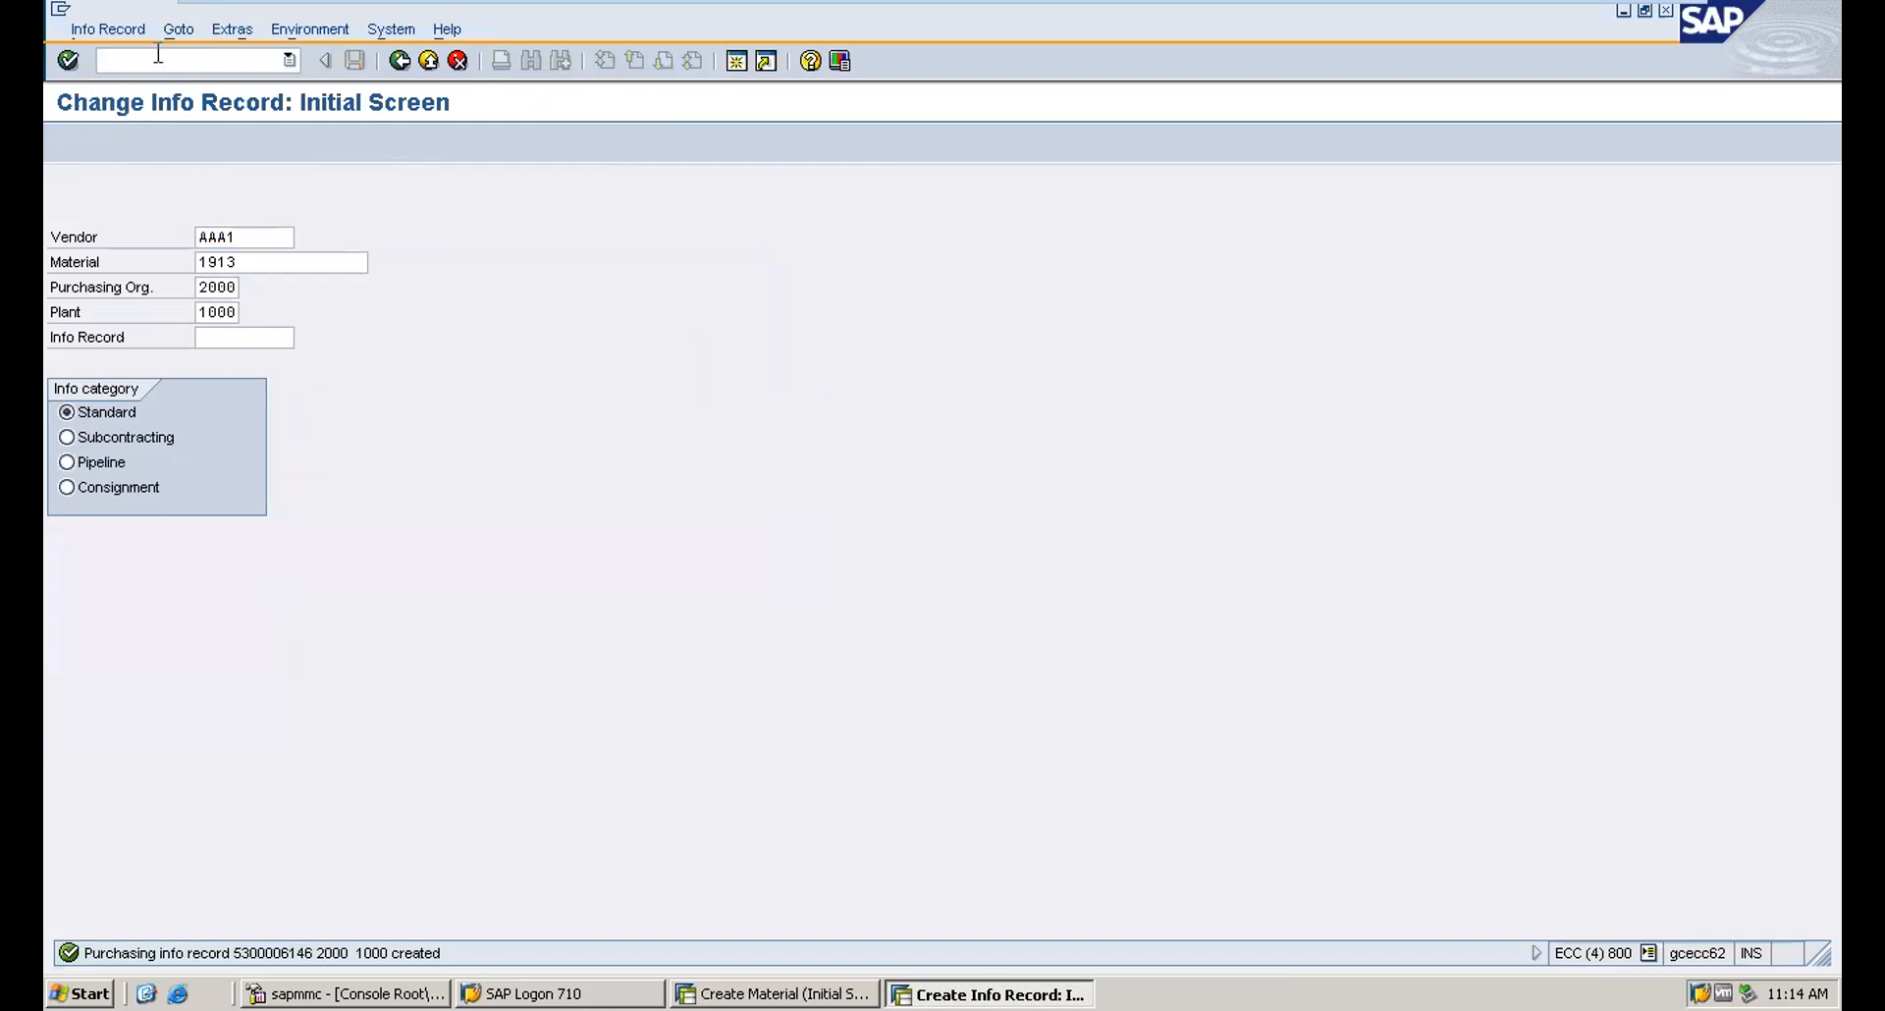
Open the saved record's purchasing organization data and check its net price, planned delivery time and info record number.
key(Return)
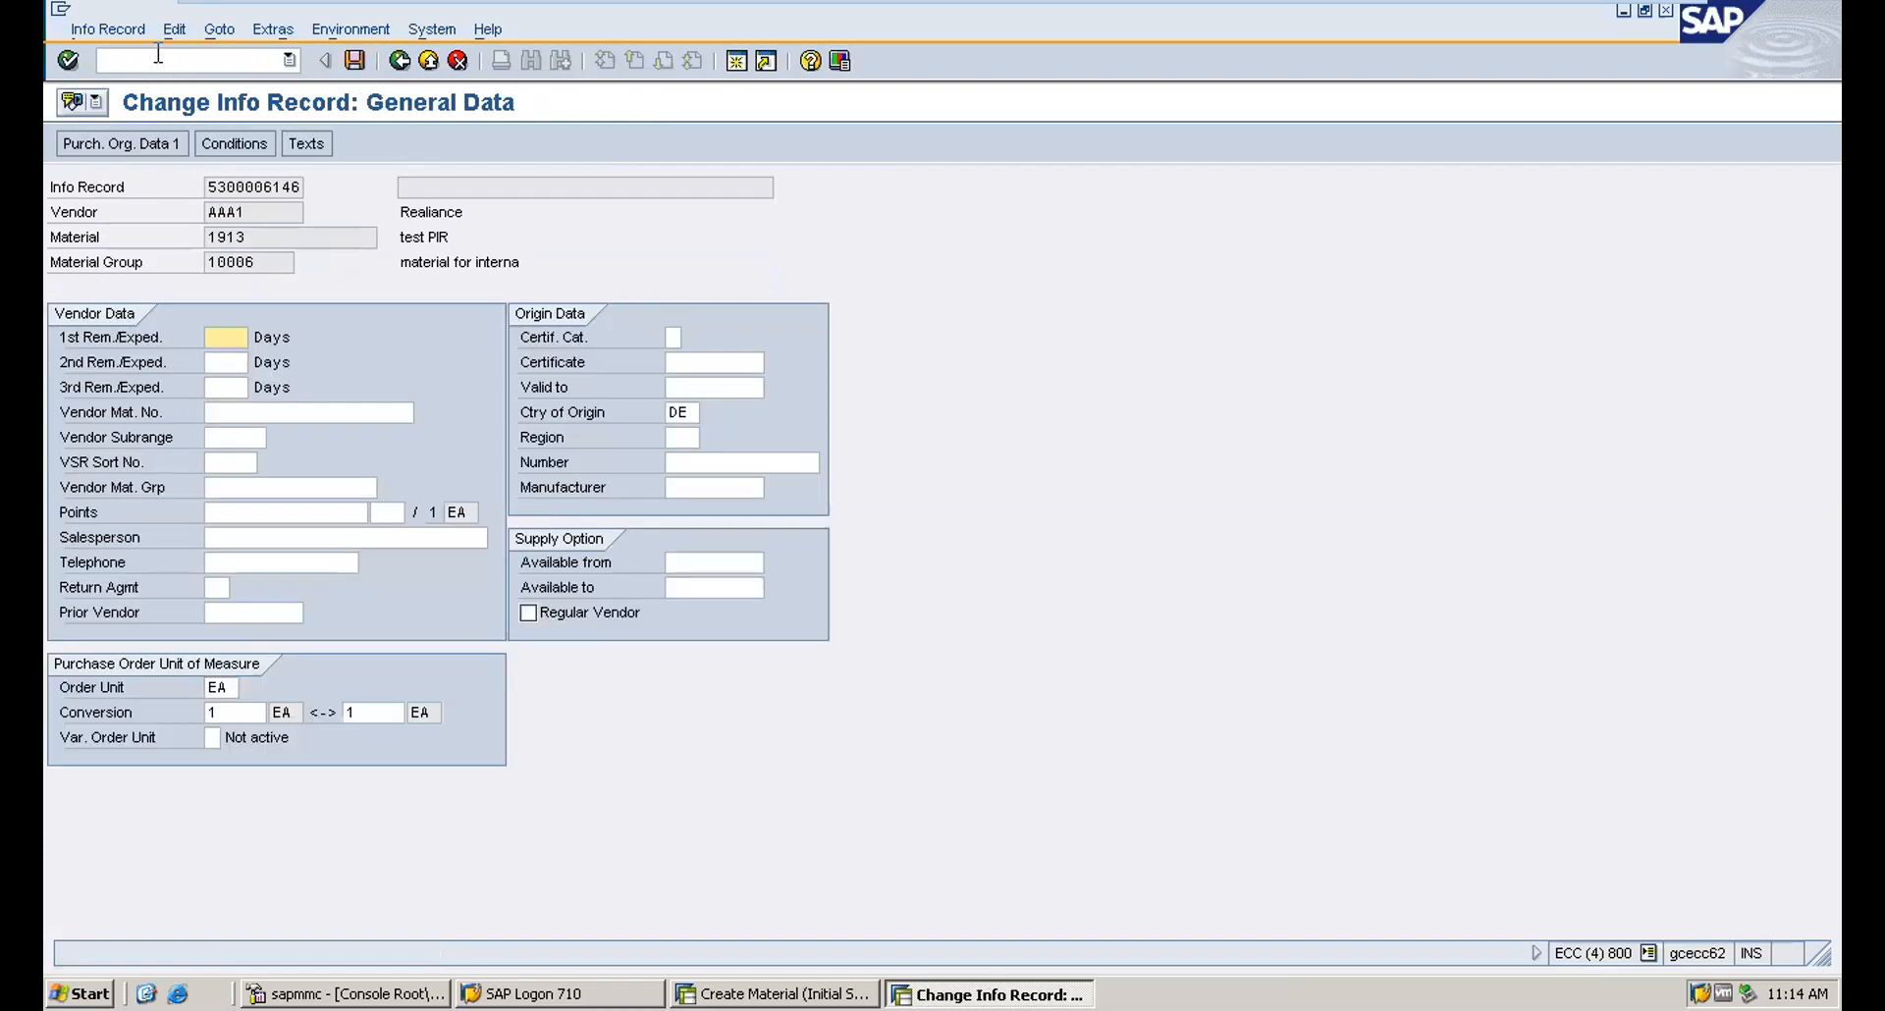
key(Return)
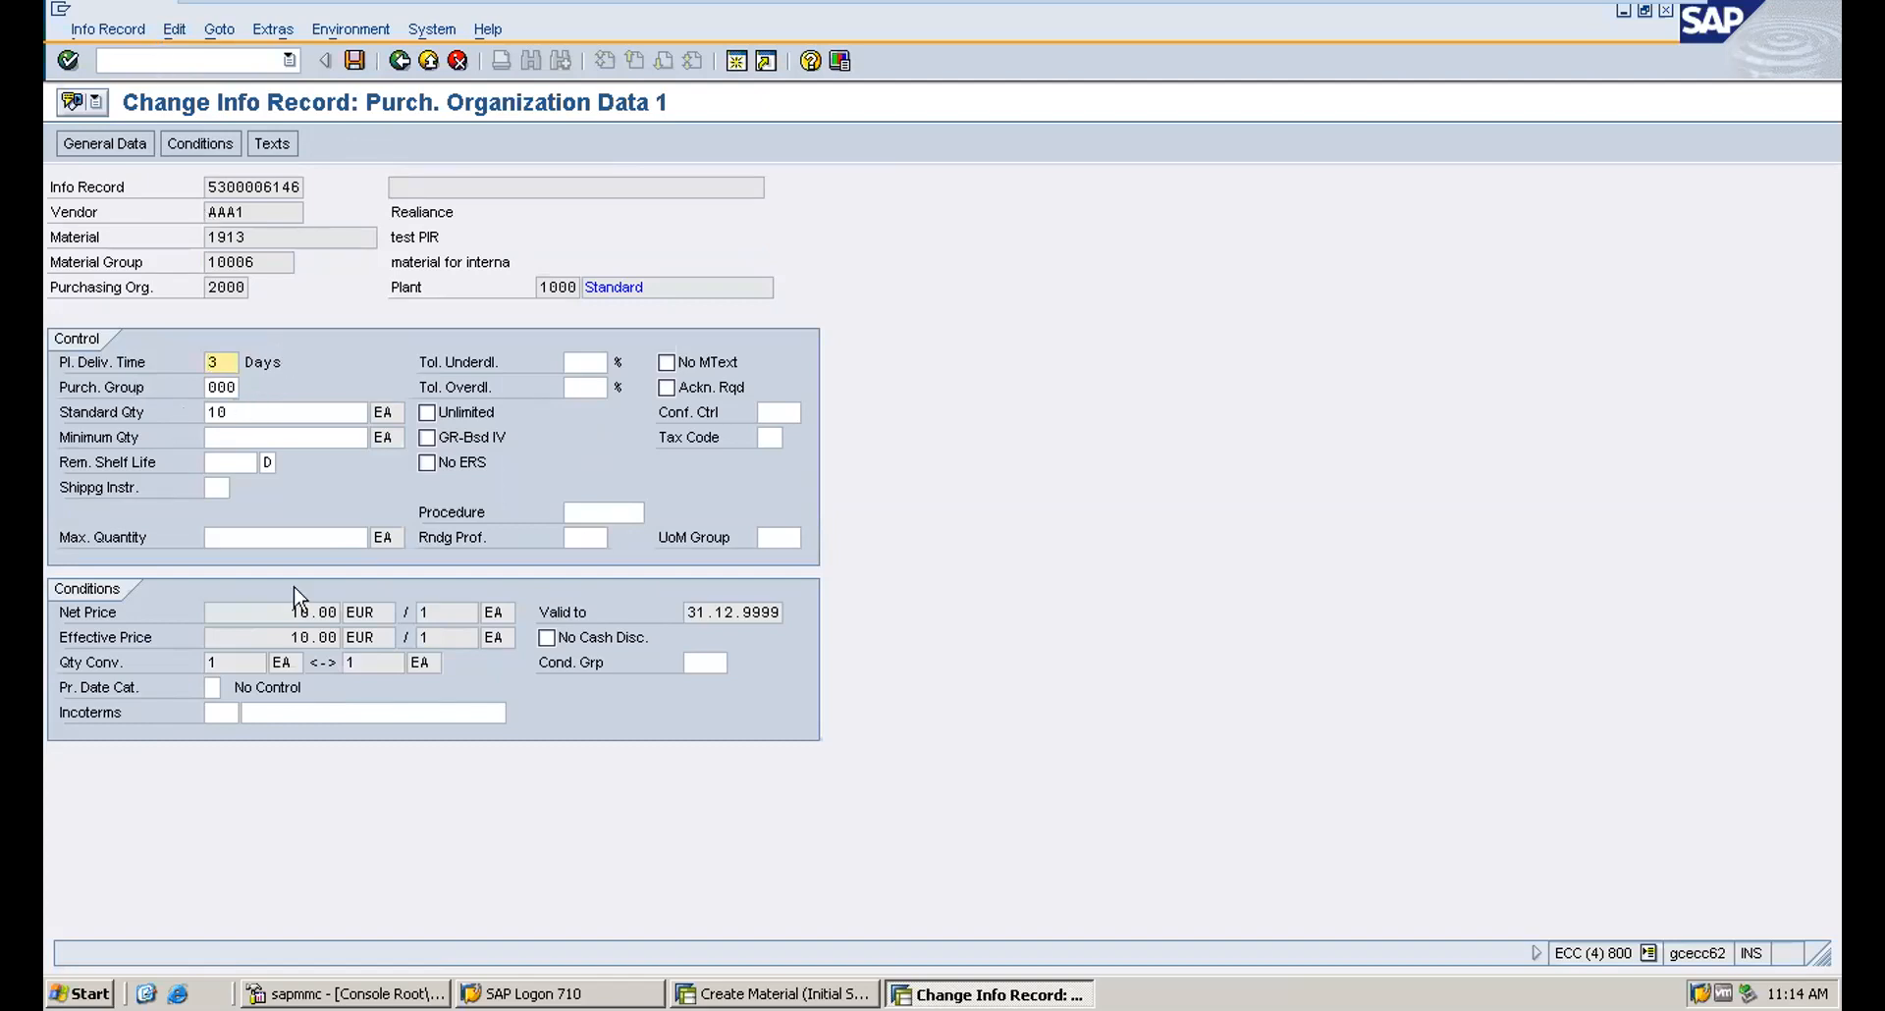
drag(291, 611, 503, 603)
click(218, 362)
drag(211, 187, 373, 200)
Leave the info record for the Customizing project screen and display the SAP Reference IMG.
click(179, 62)
key(Return)
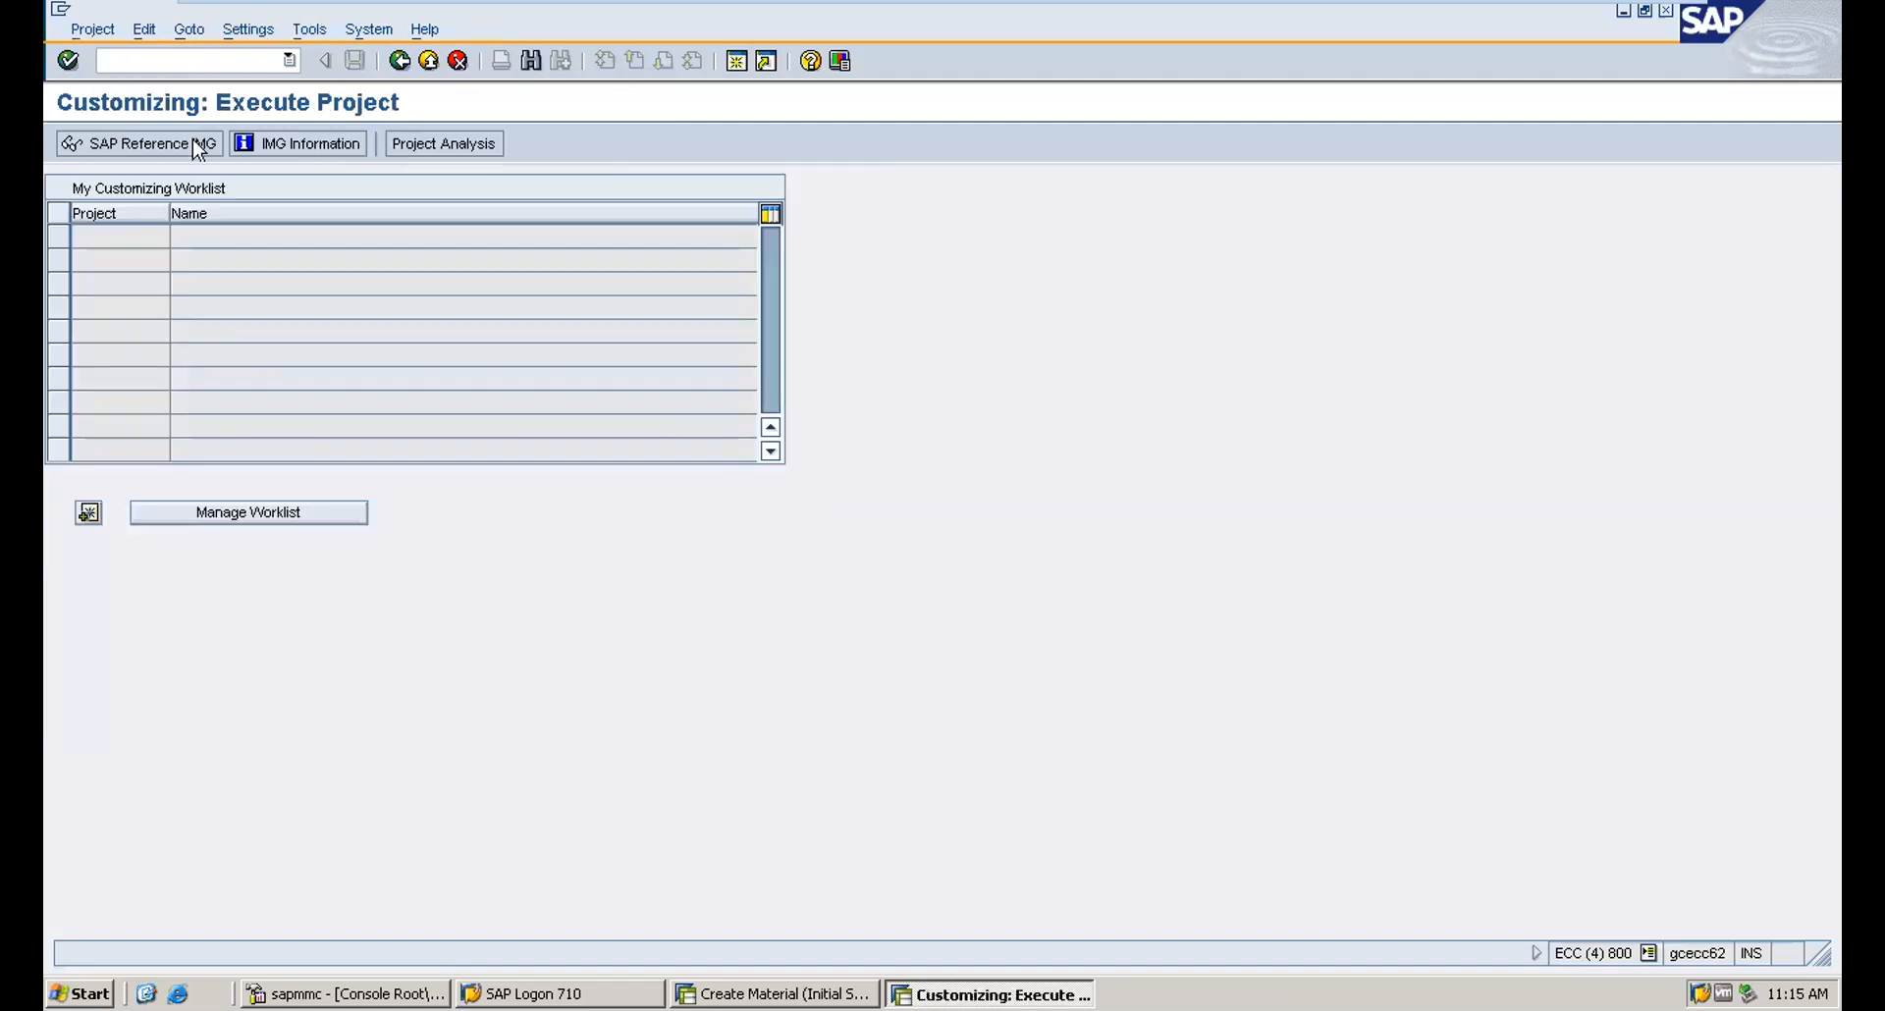
click(143, 150)
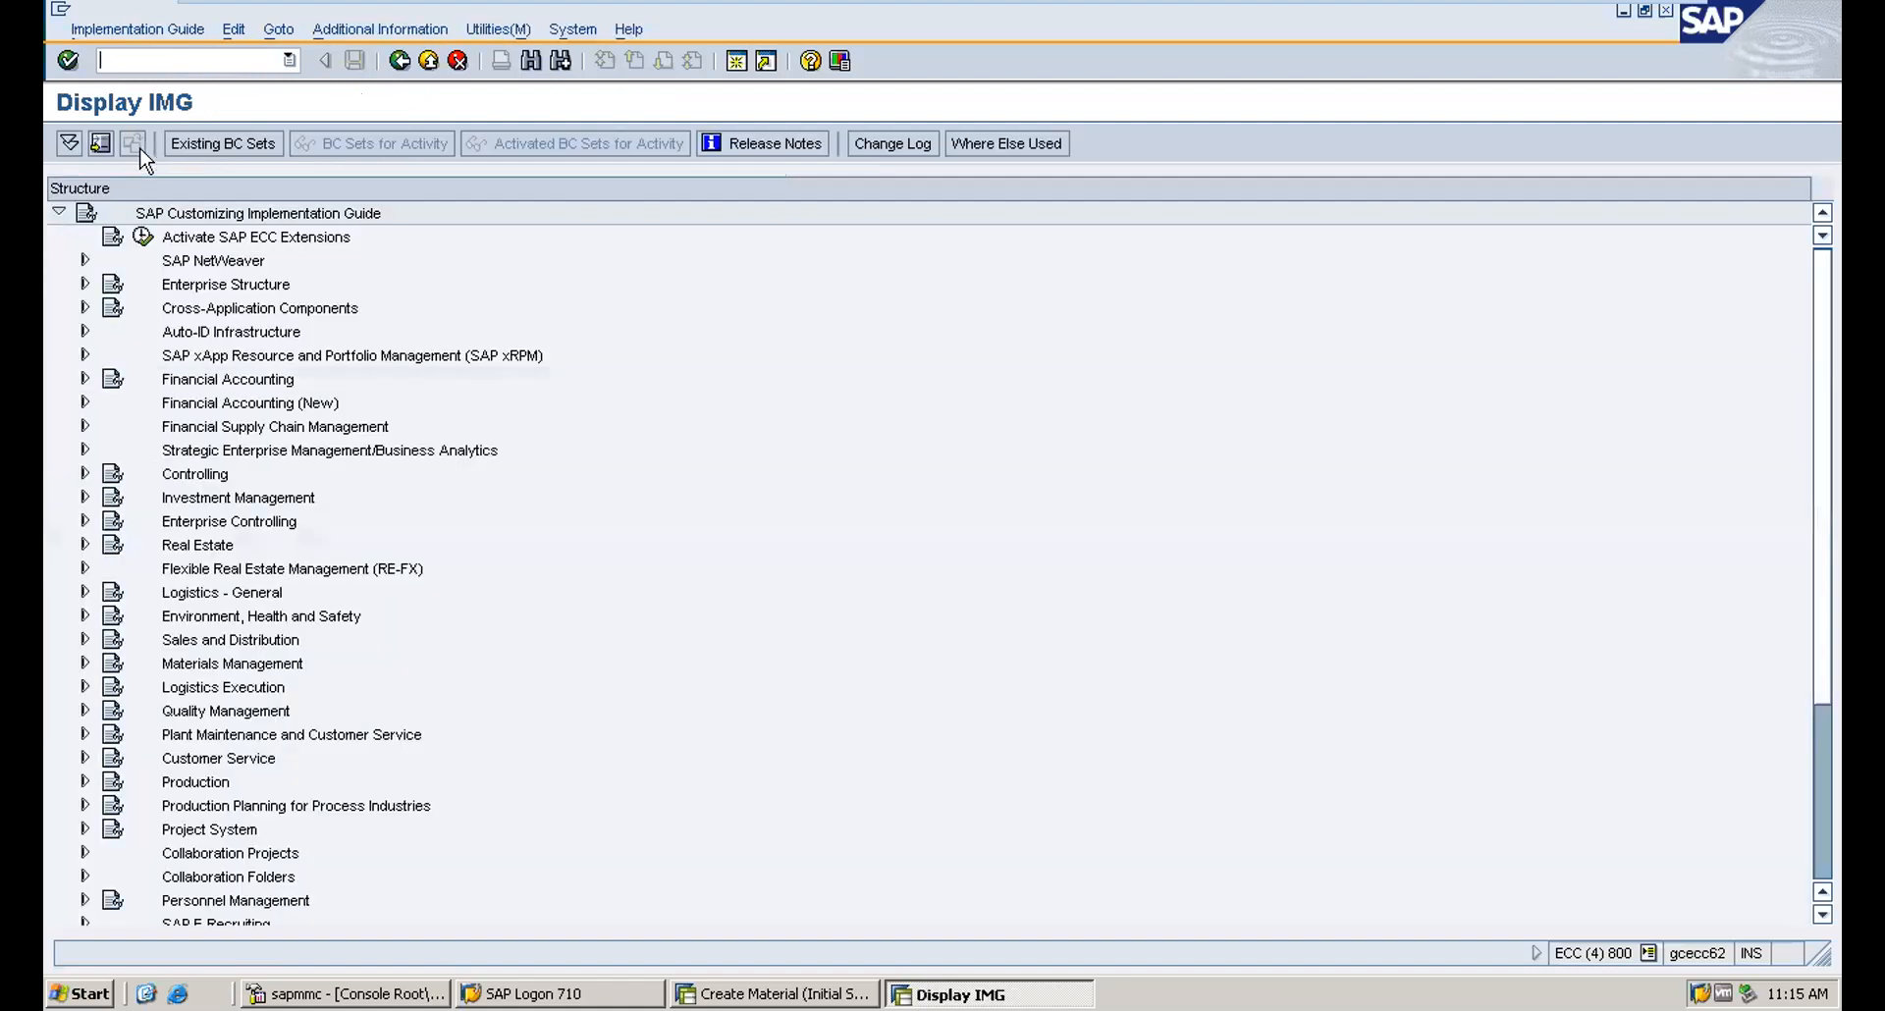
Expand Materials Management, Purchasing and Purchasing Info Record in the implementation guide.
click(86, 664)
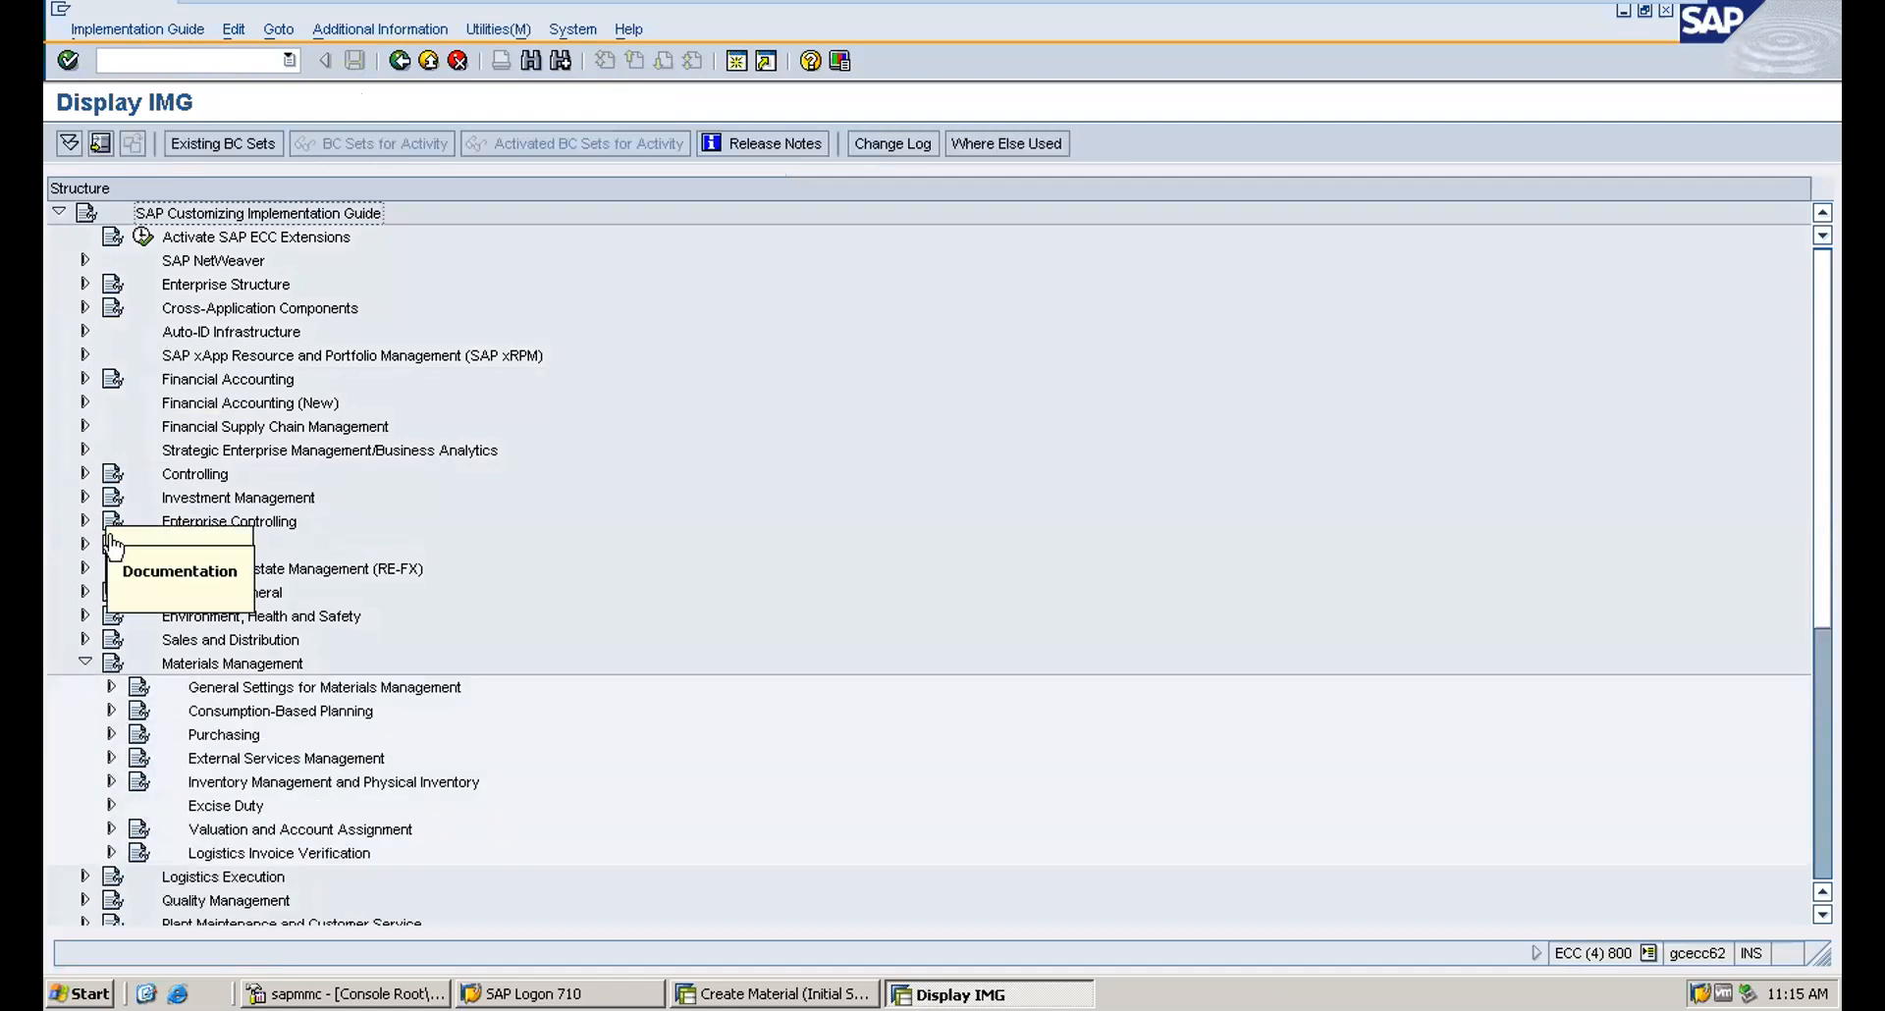
click(85, 593)
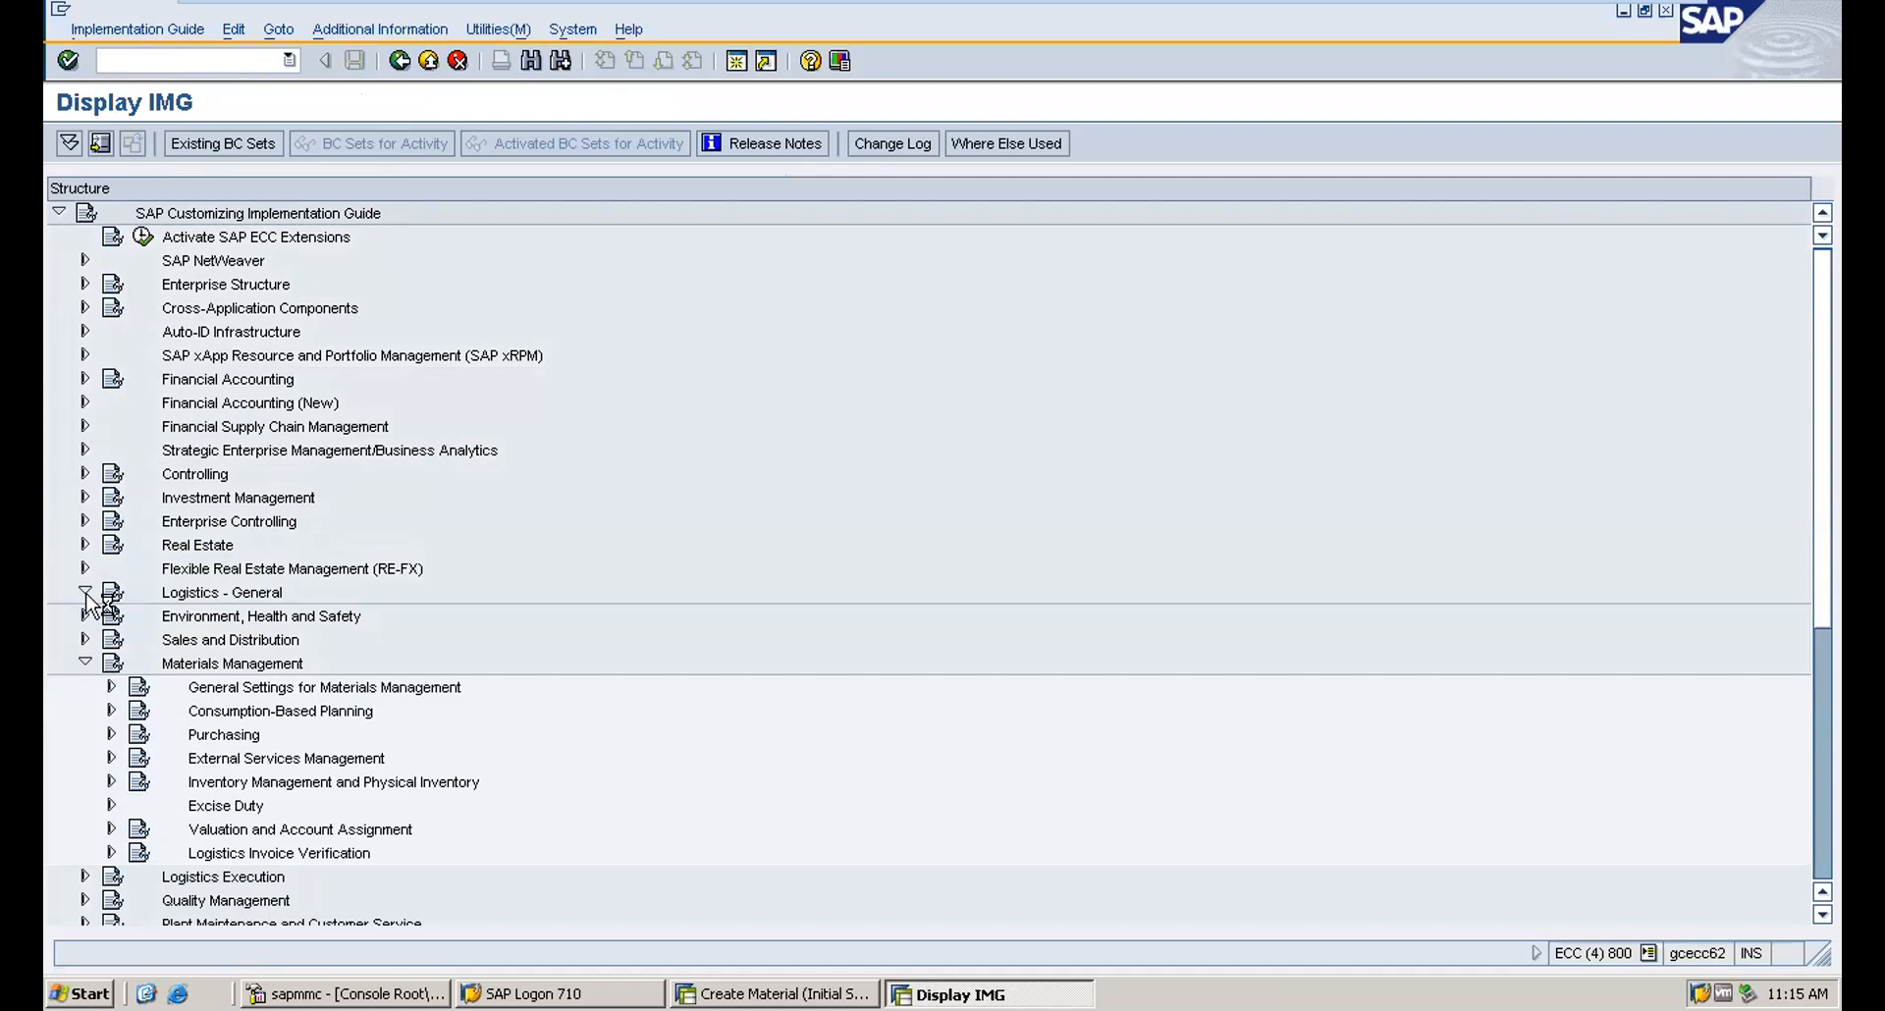
click(85, 260)
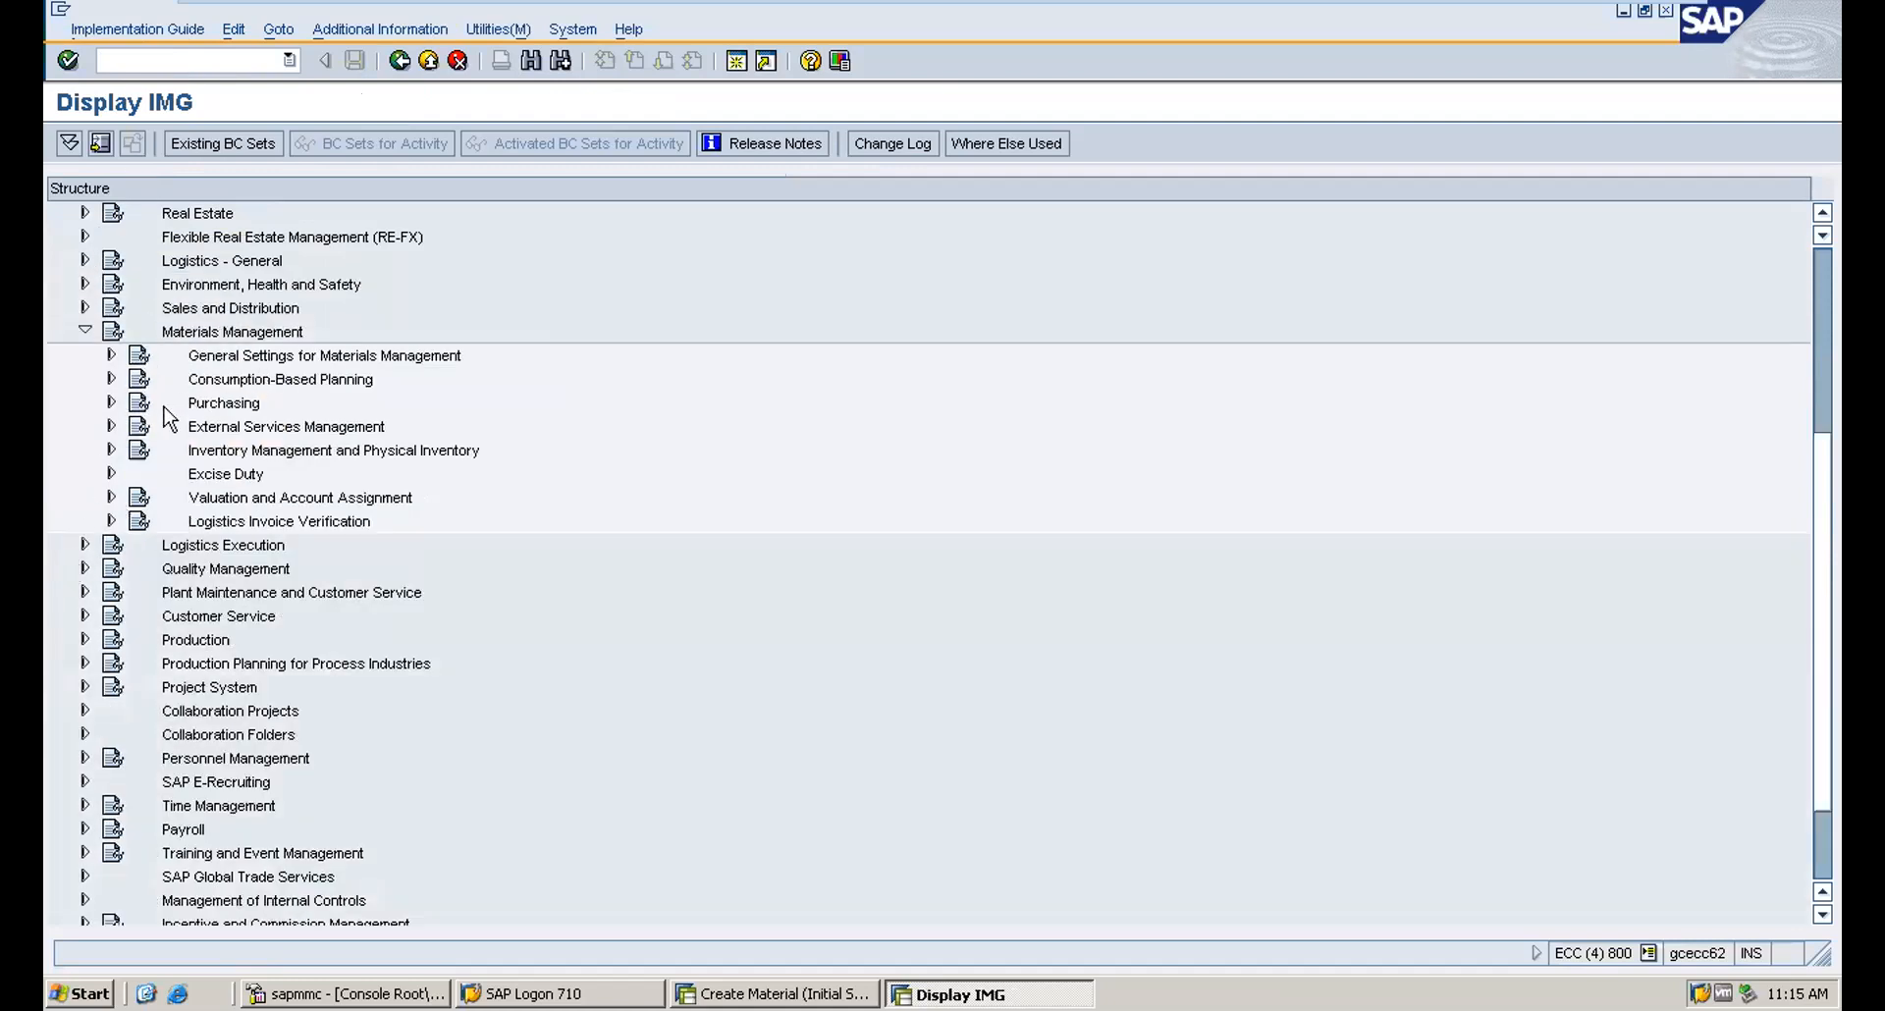
click(111, 403)
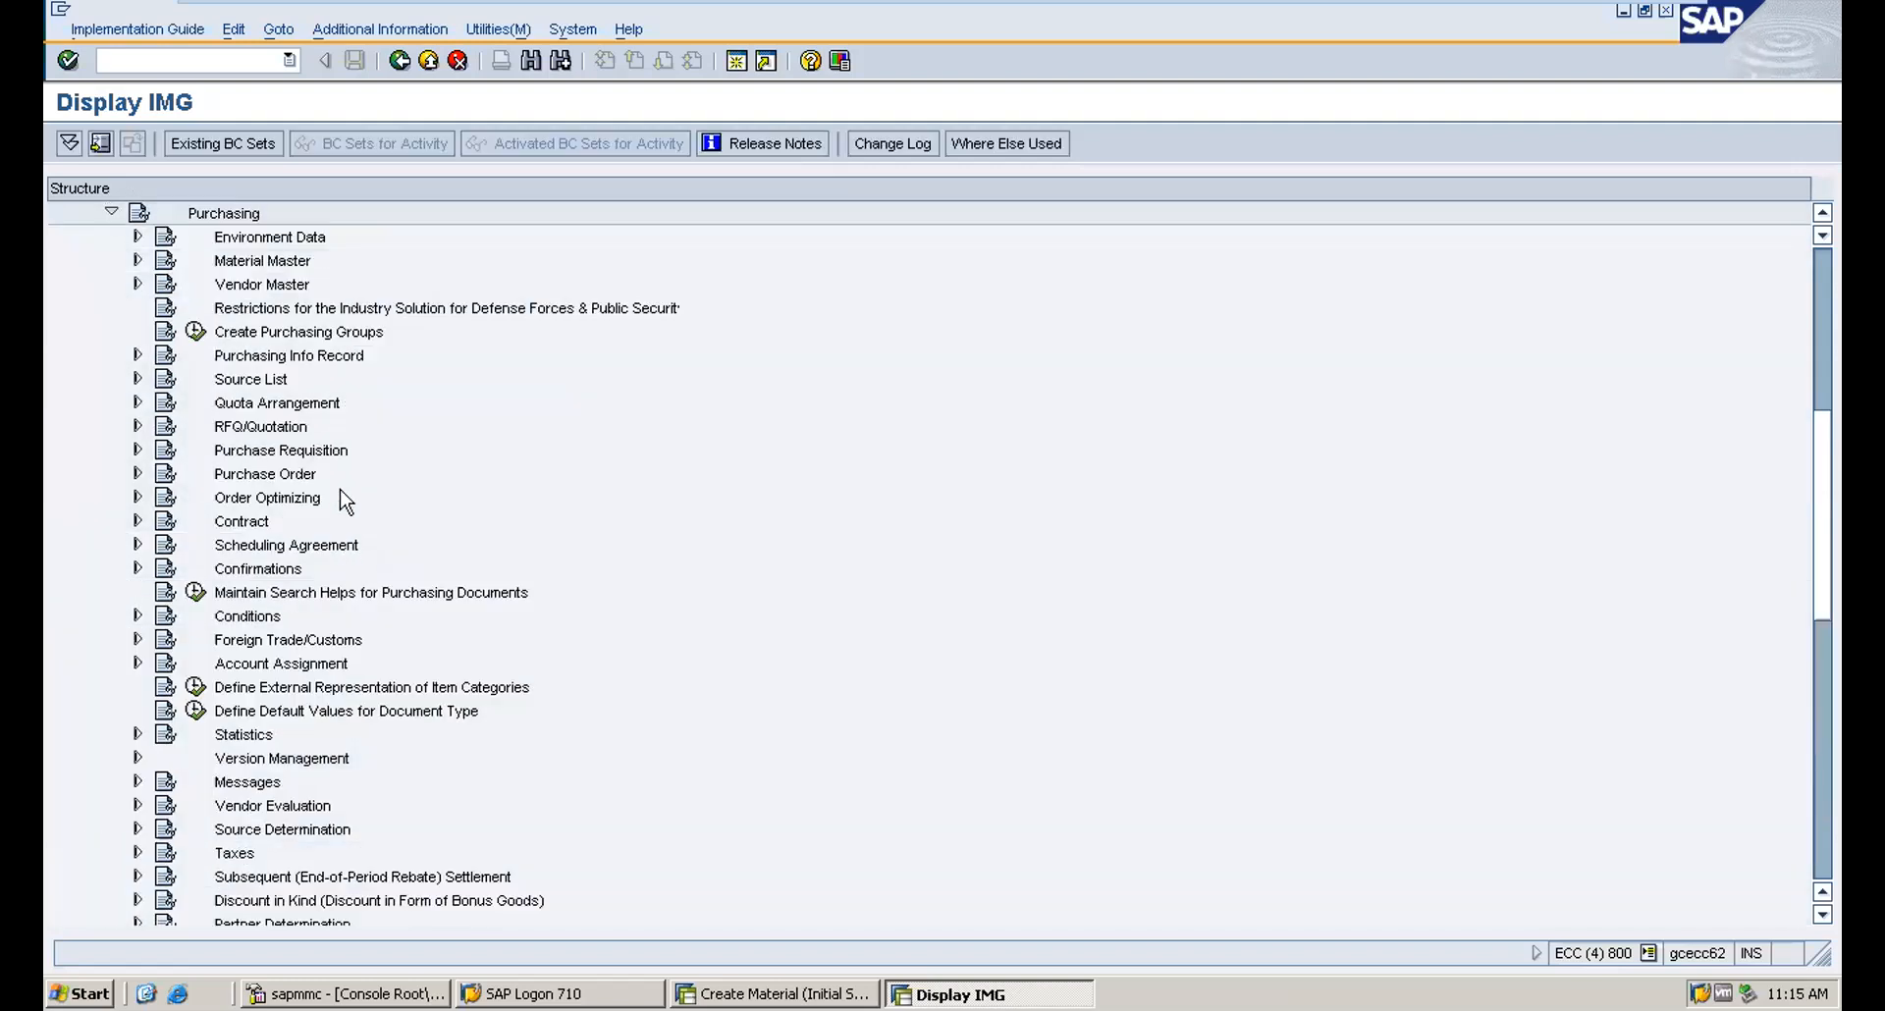
click(139, 355)
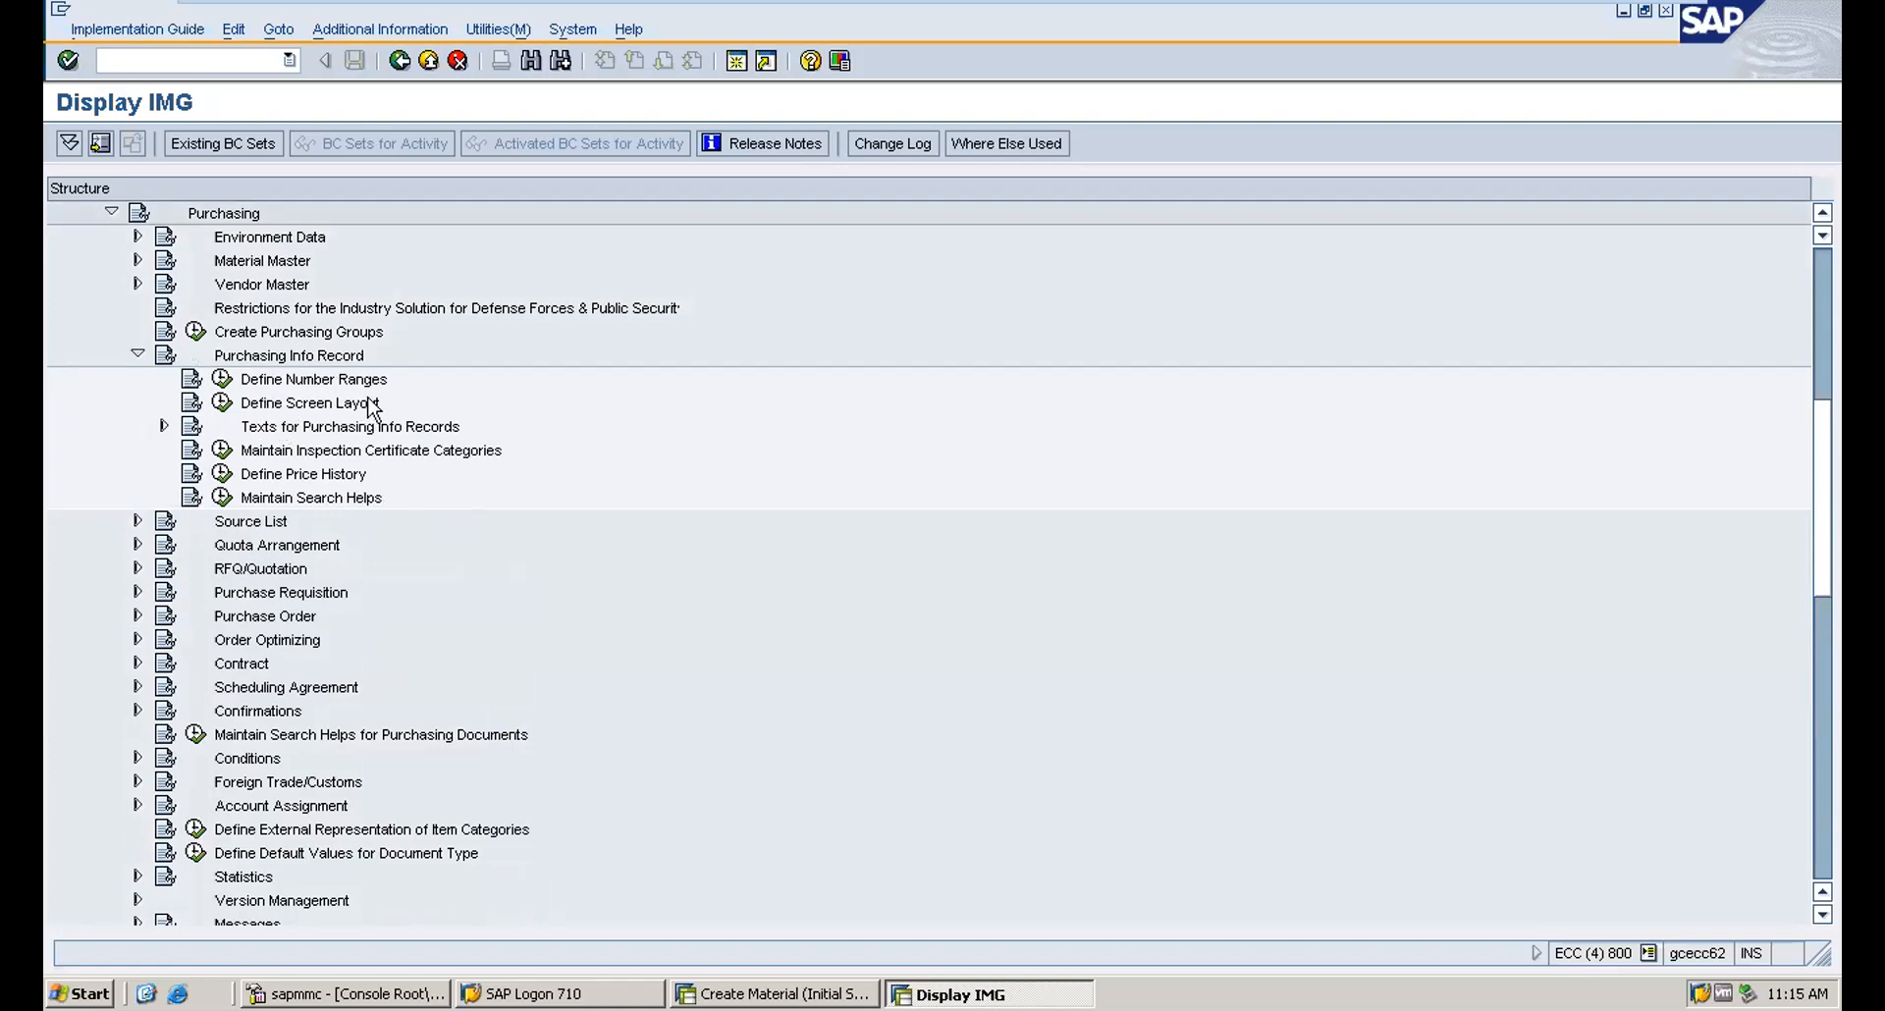
Examine the number range groups for purchasing info records and the existing ranges in the Insert Group form, and return to the IMG.
click(223, 379)
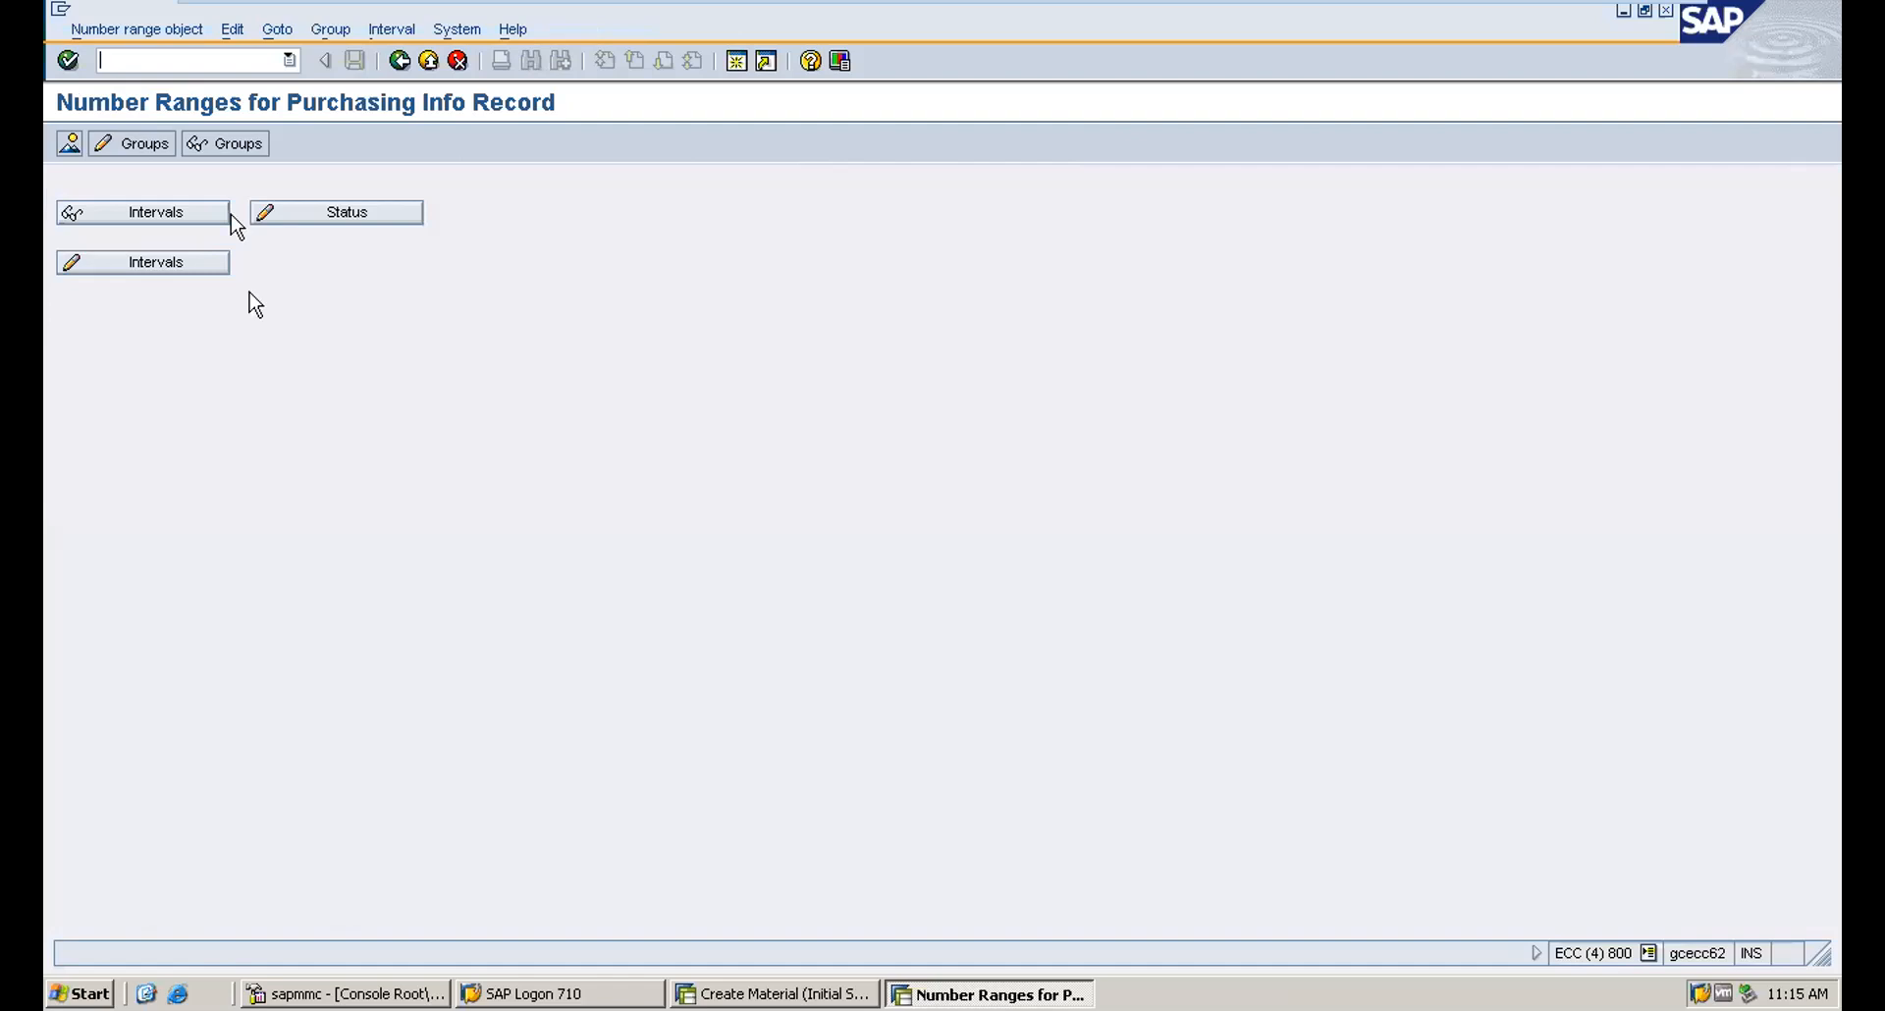
click(124, 150)
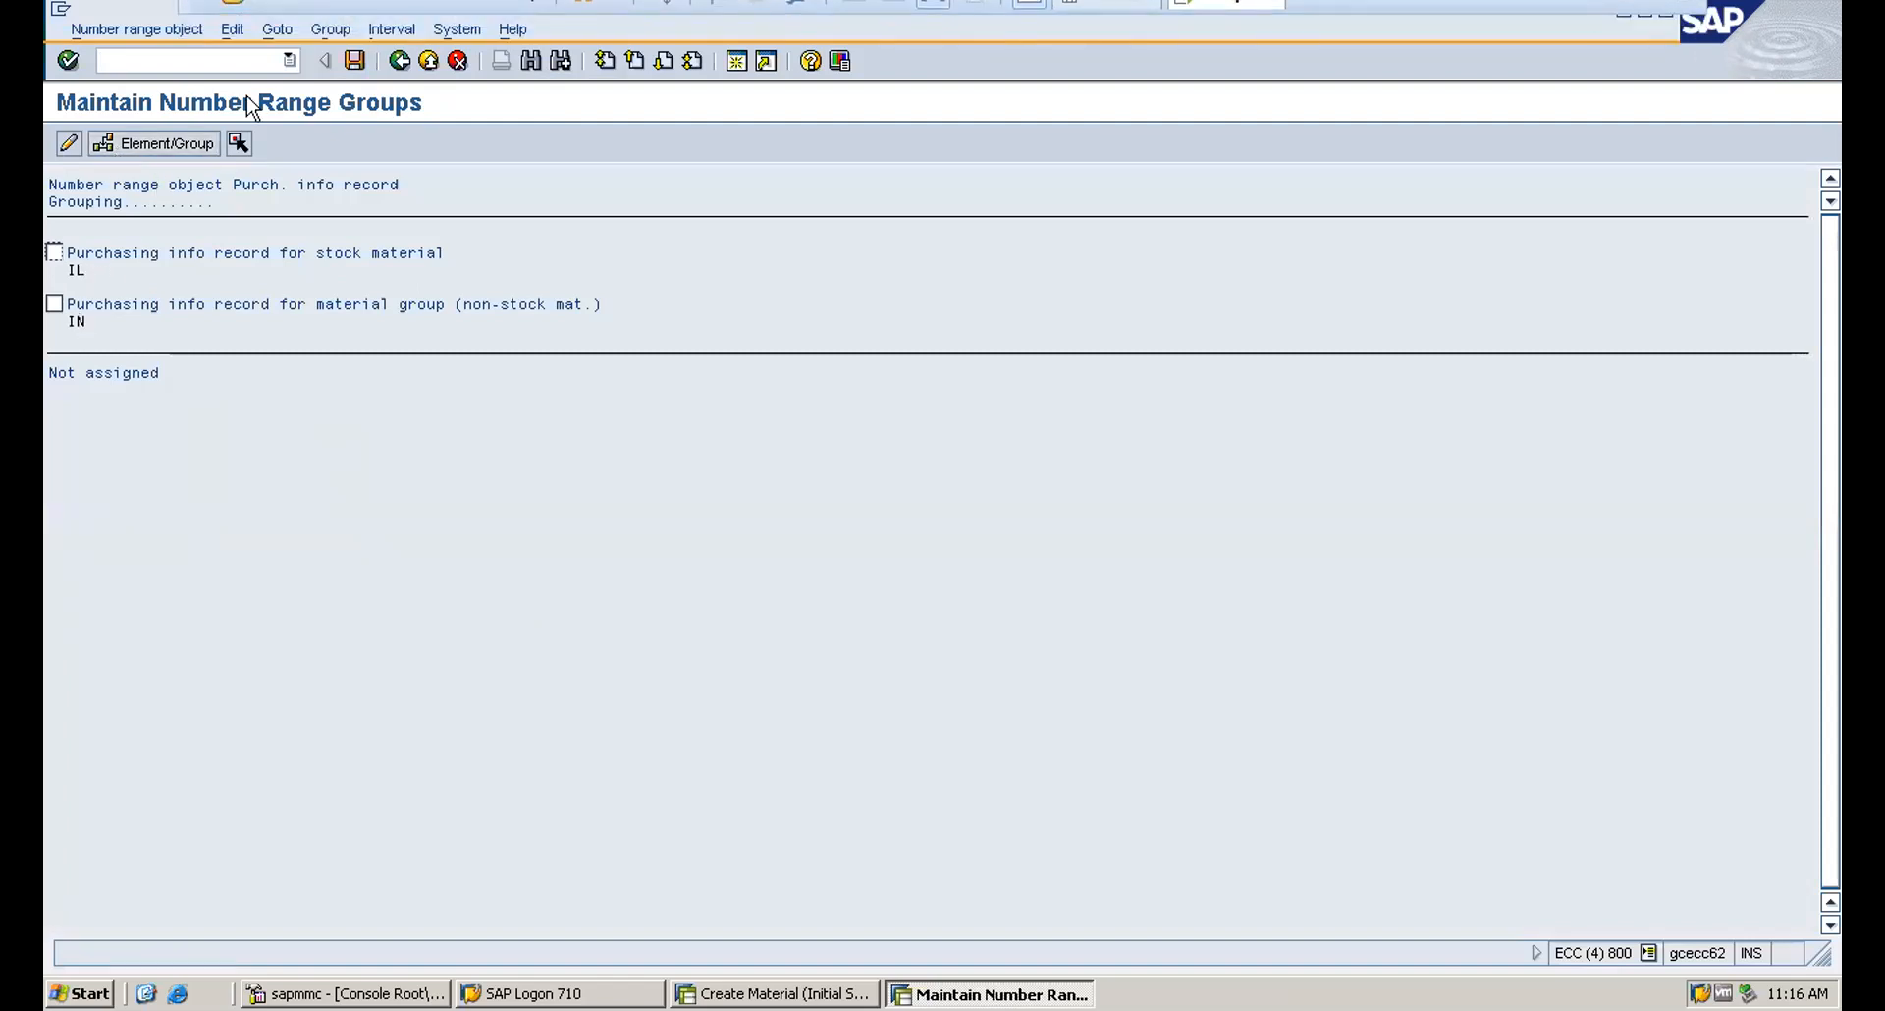
click(330, 30)
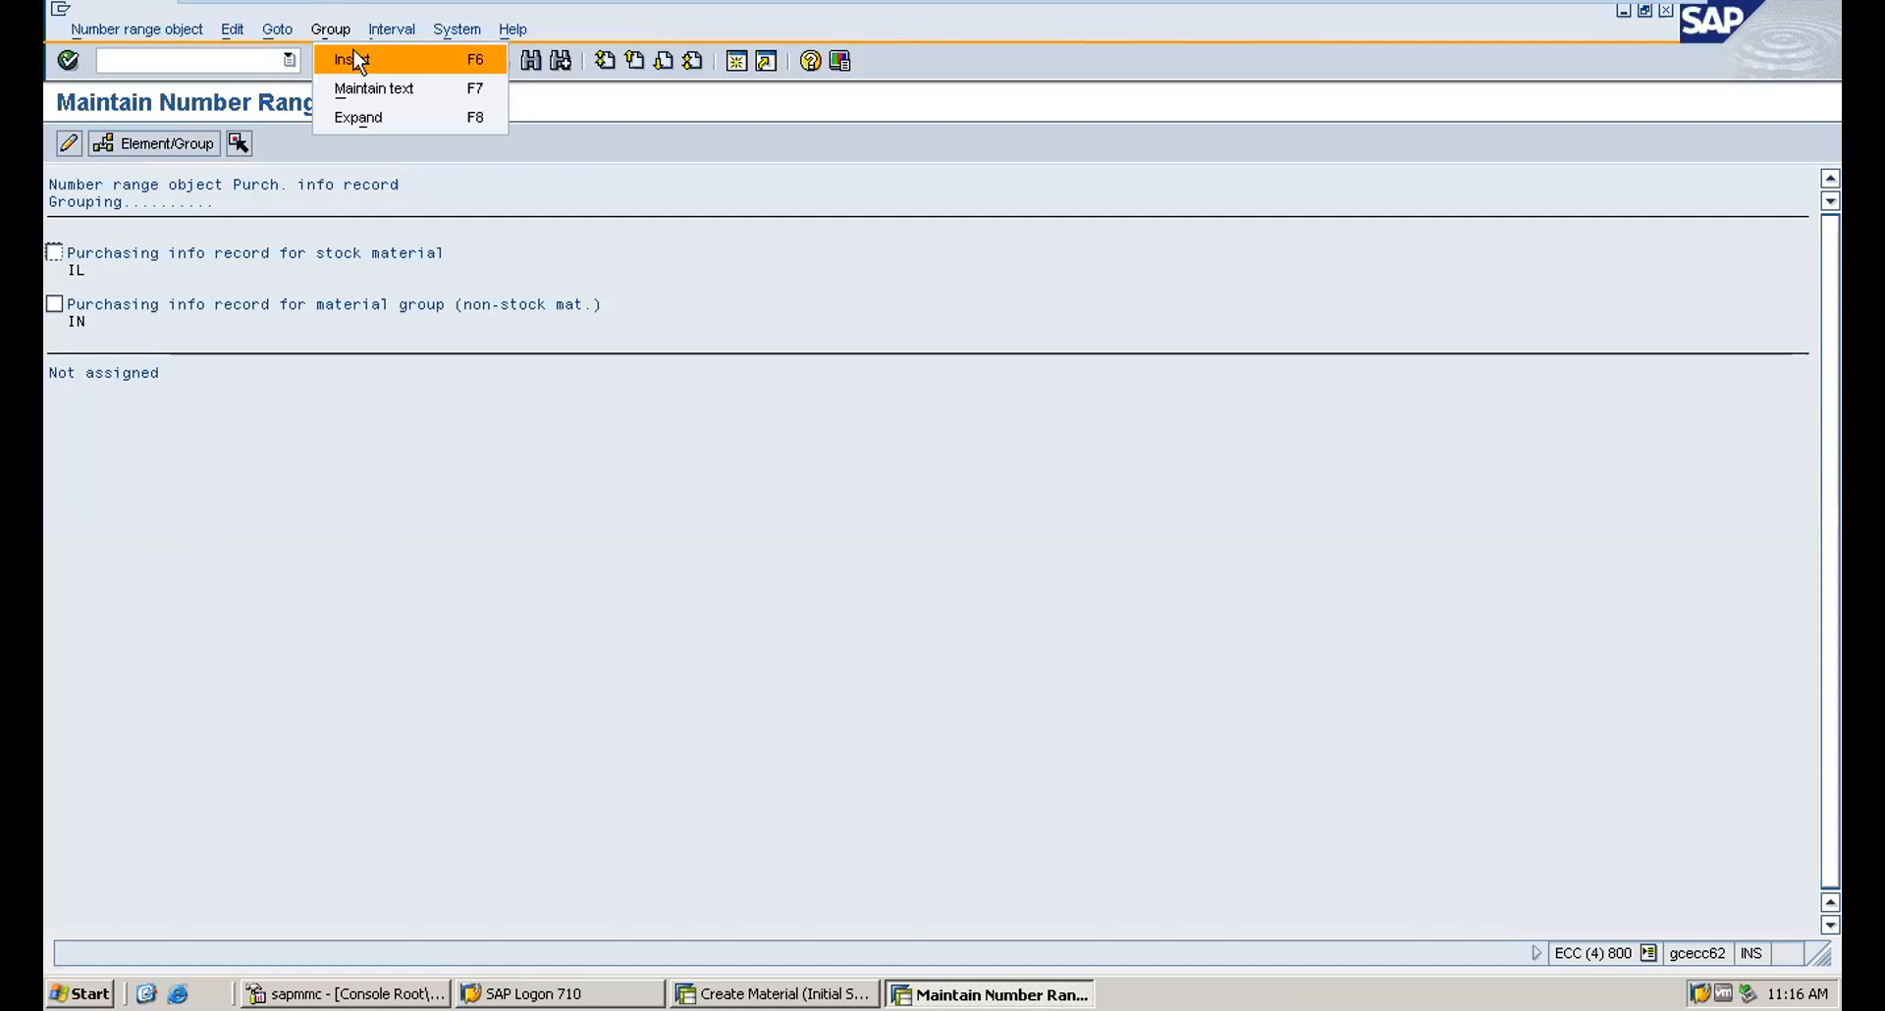
click(351, 59)
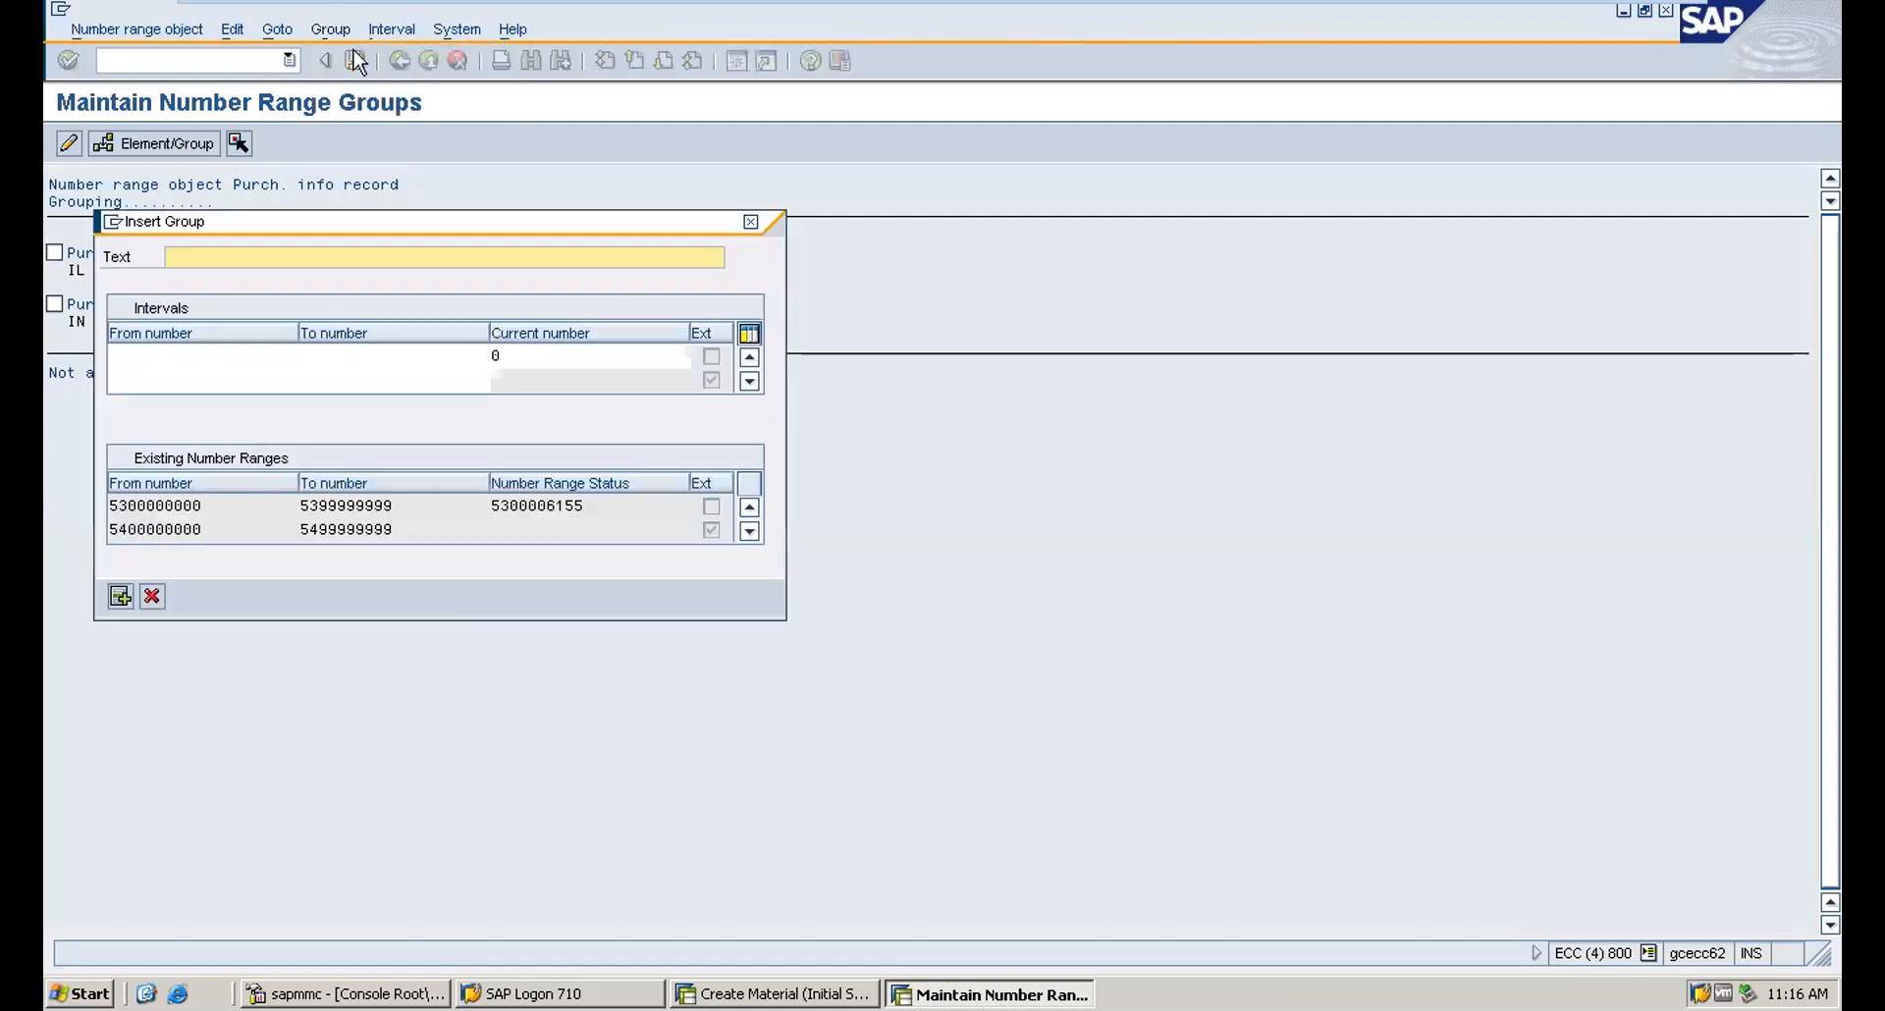
click(225, 353)
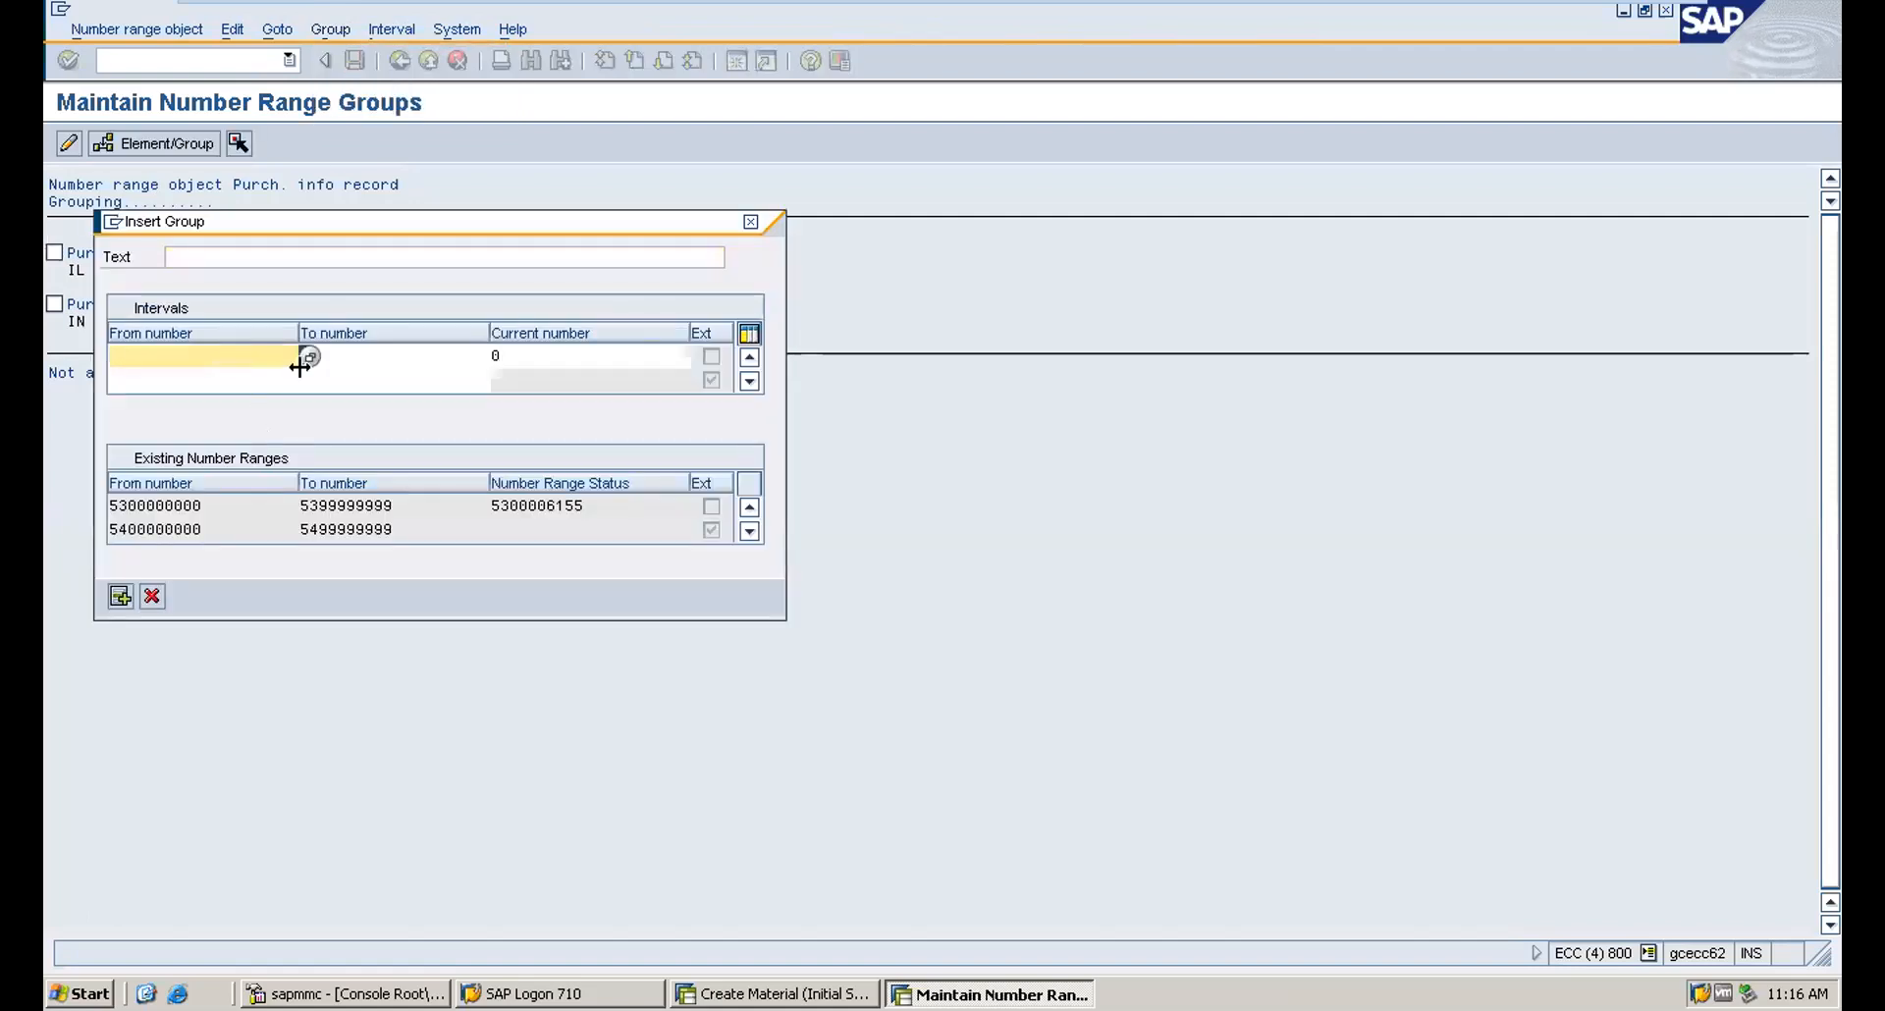
click(155, 595)
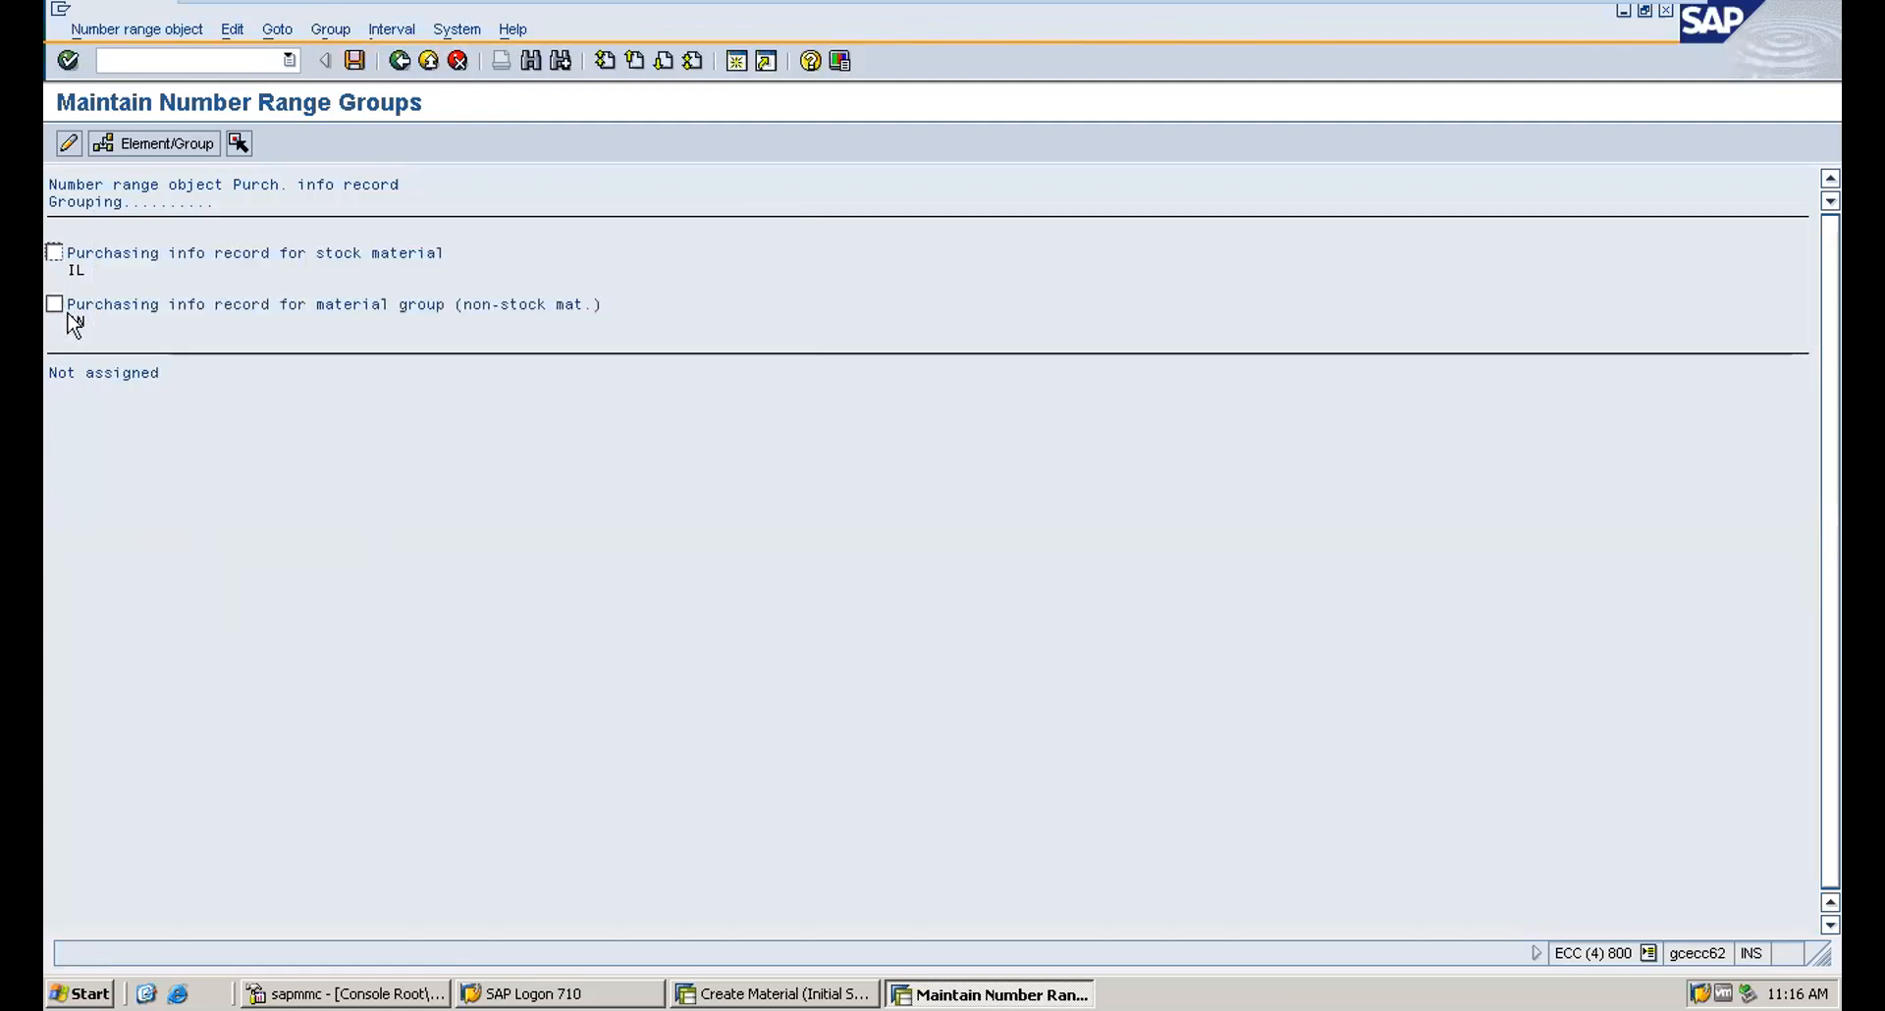
click(397, 62)
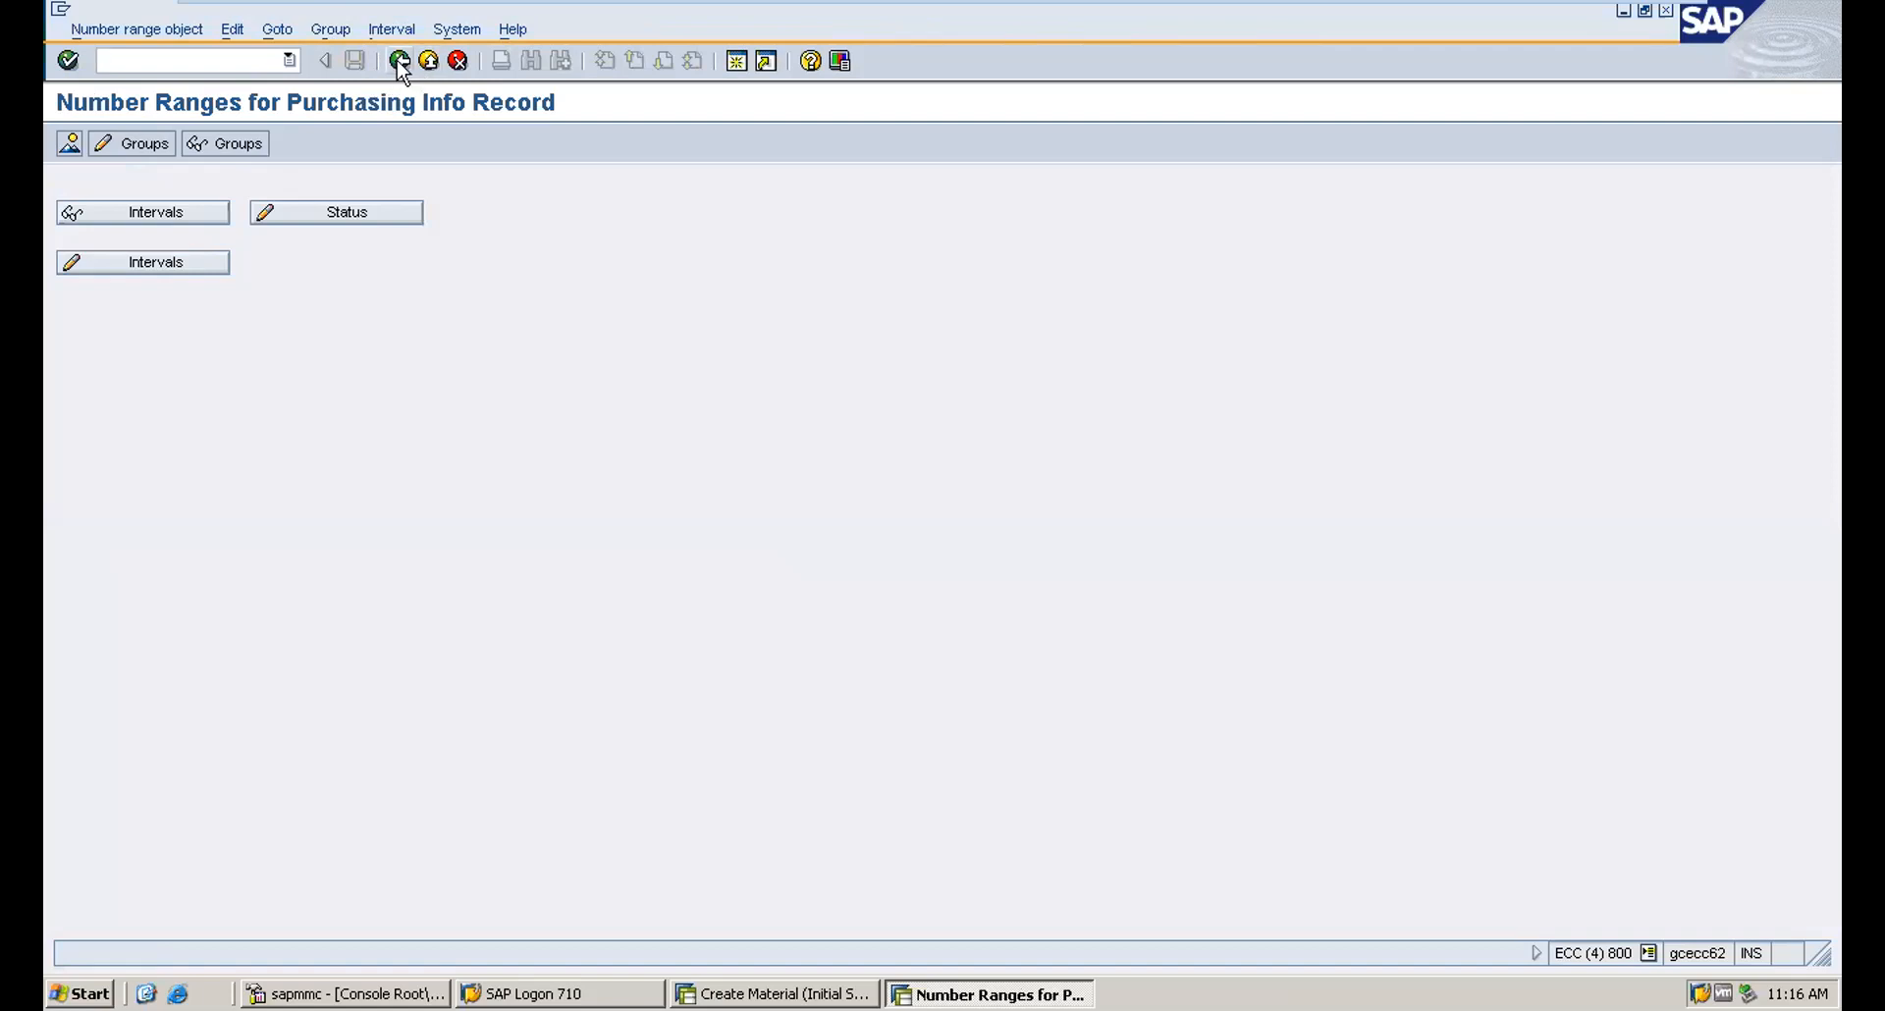
click(399, 62)
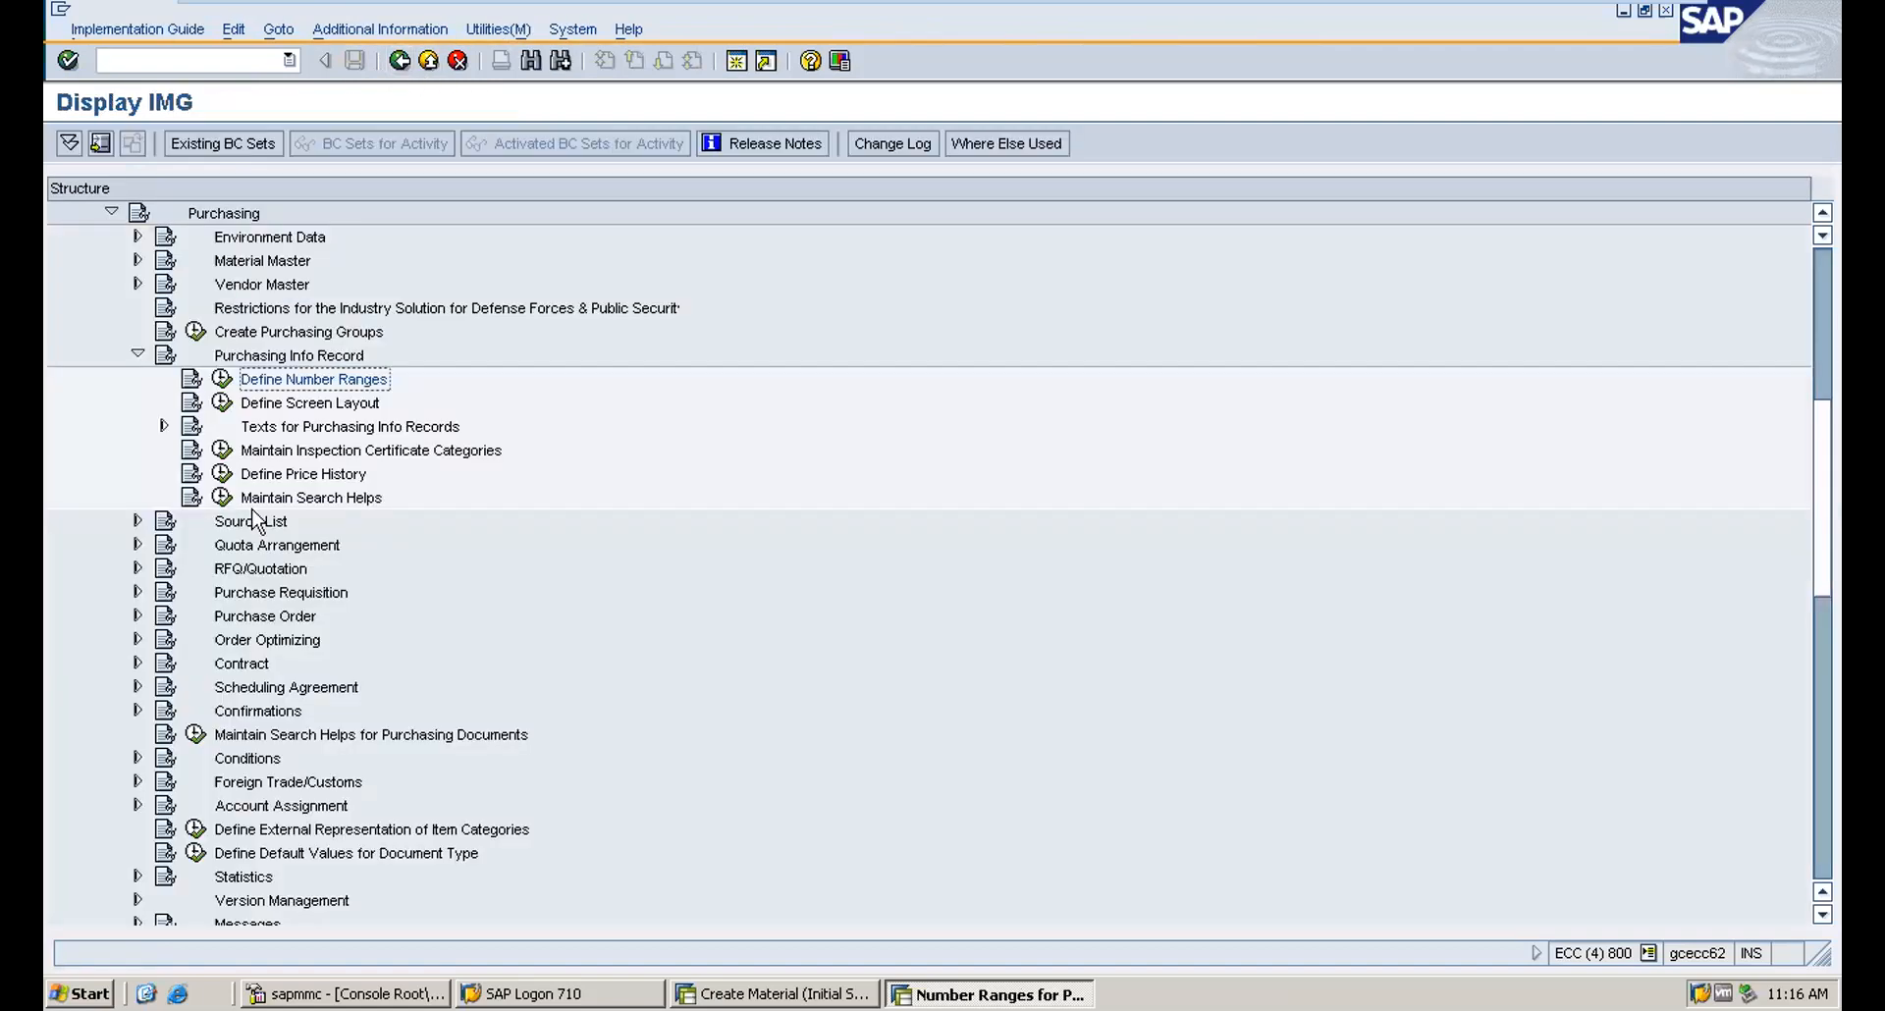
Open Define Screen Layout and review the Basic Data field selection for ME11, and return to the screen layout overview.
click(222, 403)
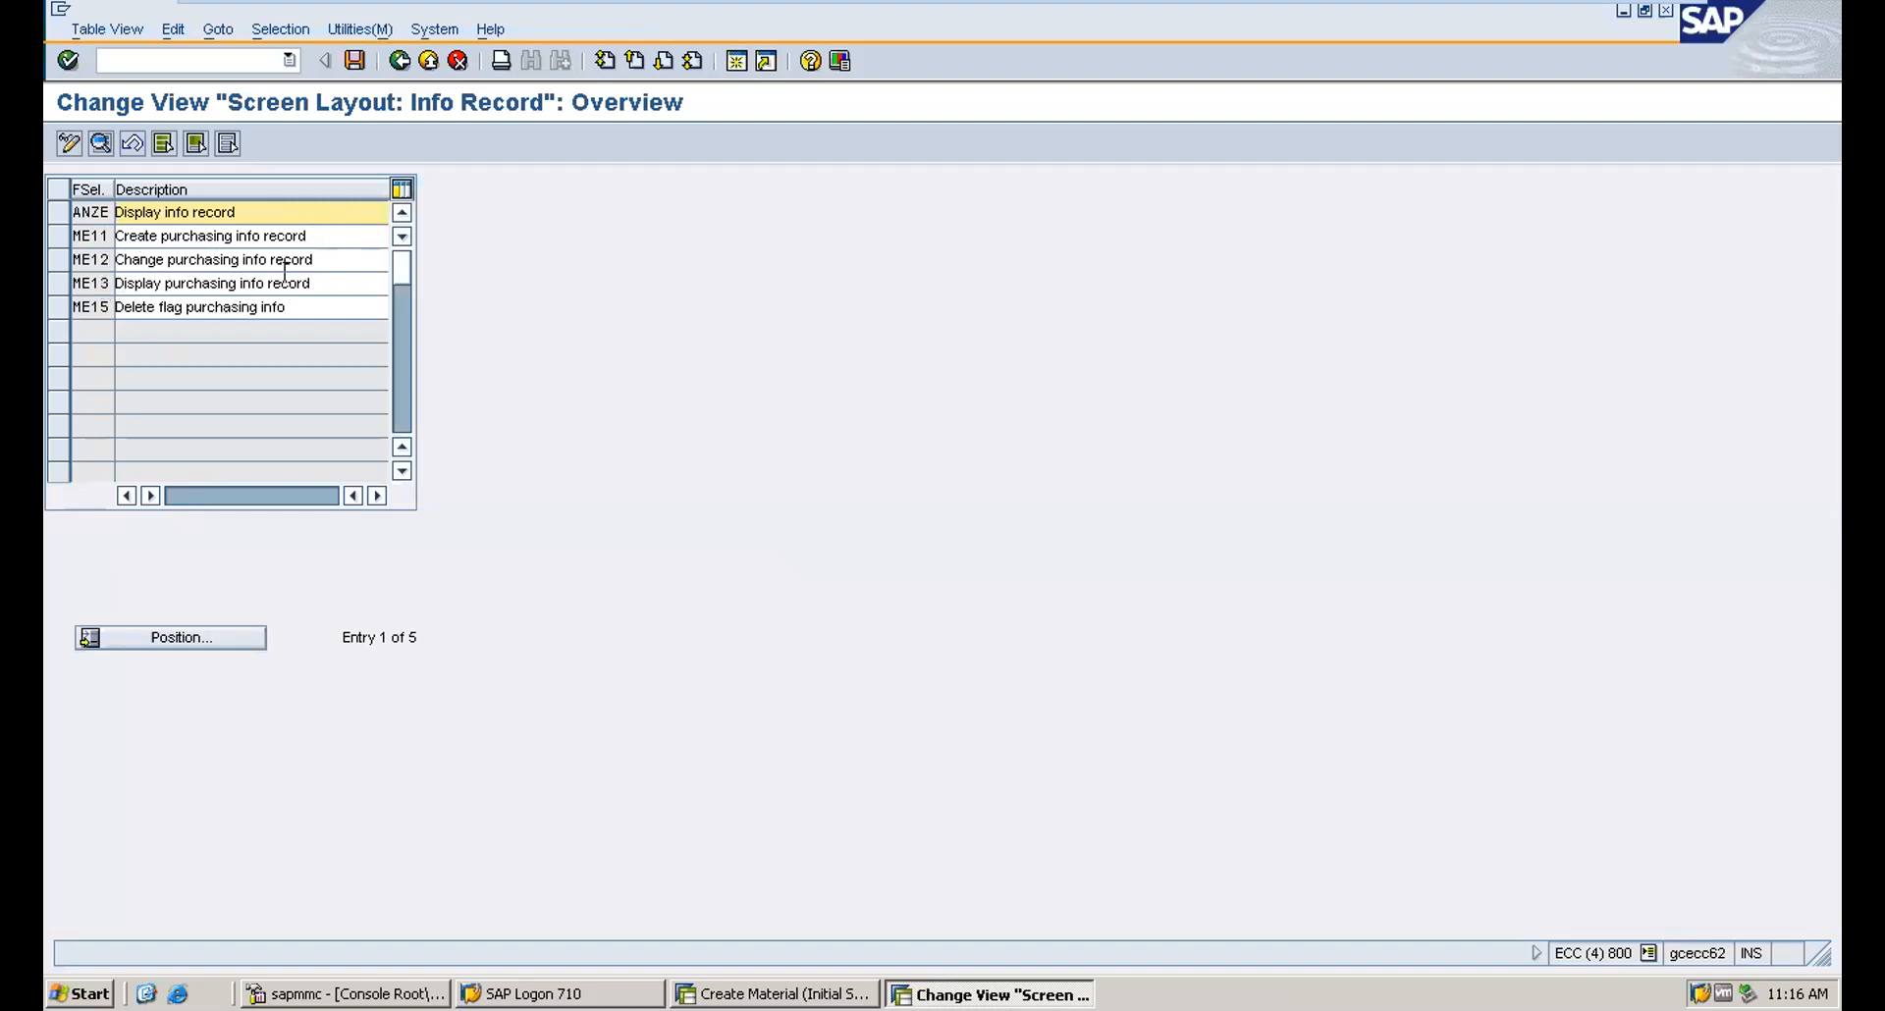
click(103, 237)
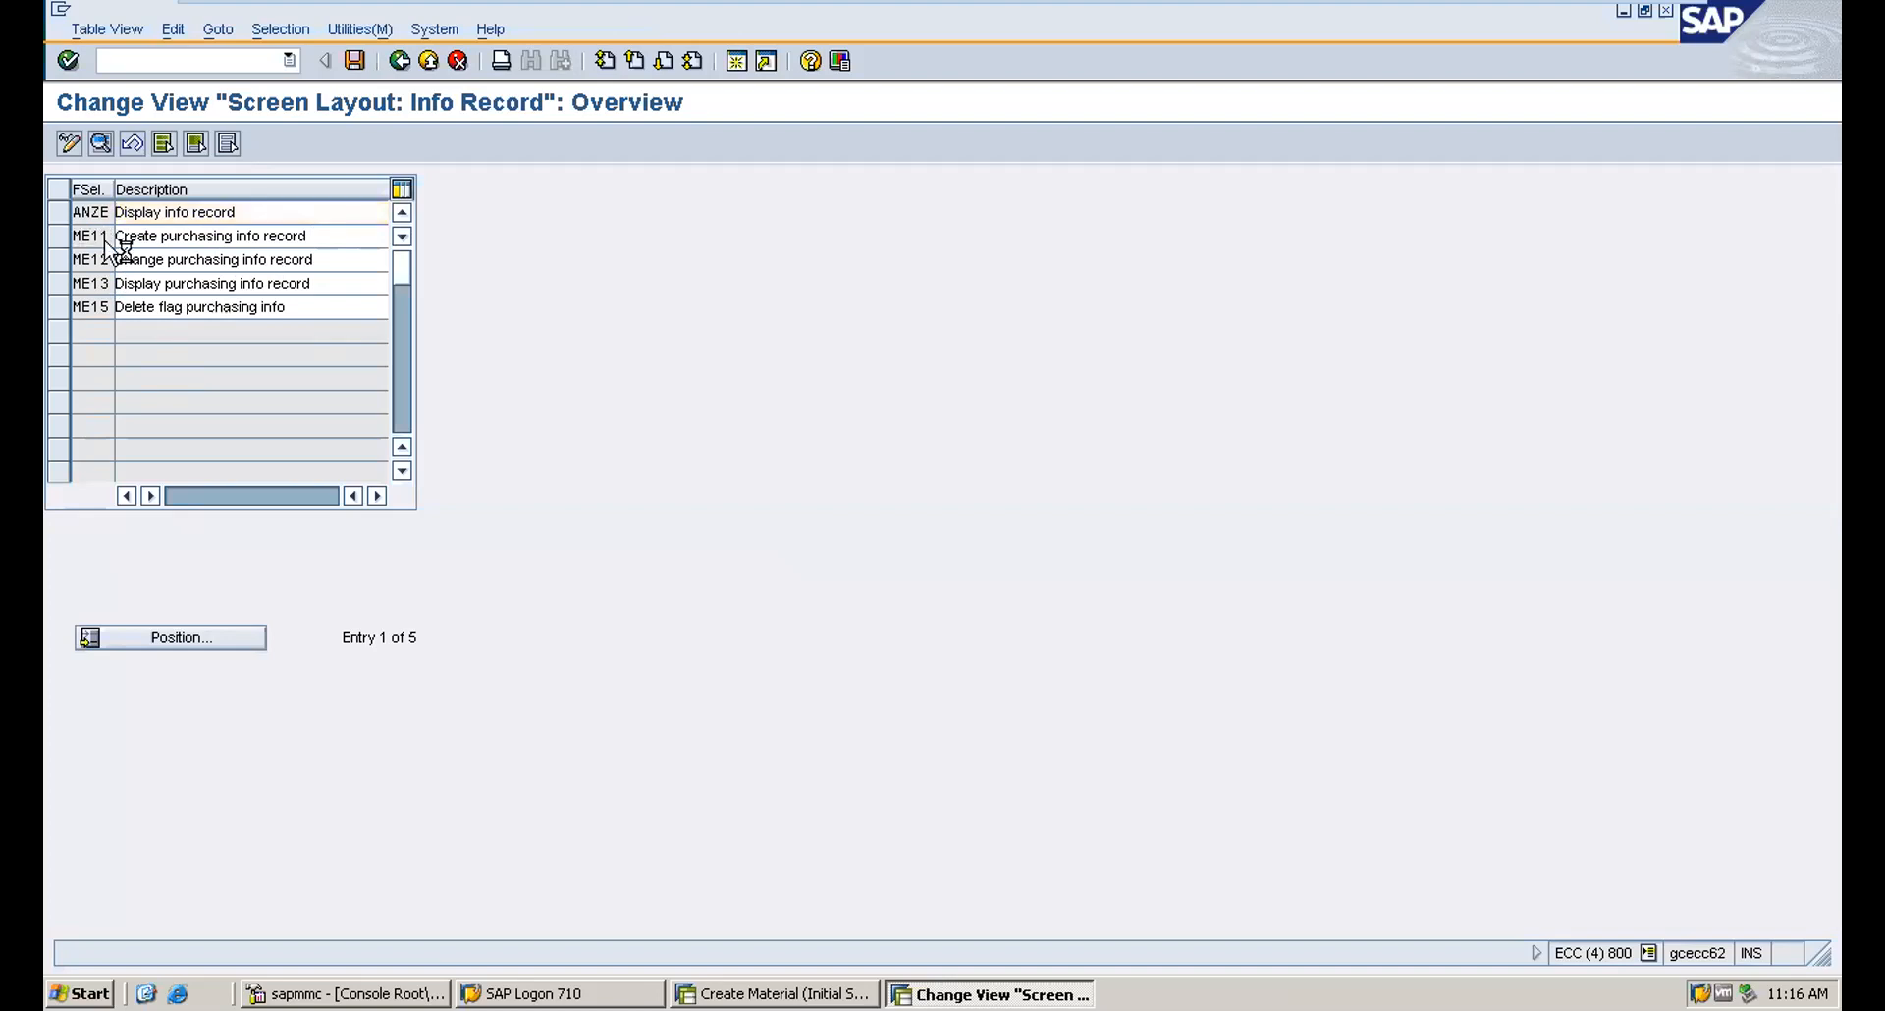
double_click(107, 238)
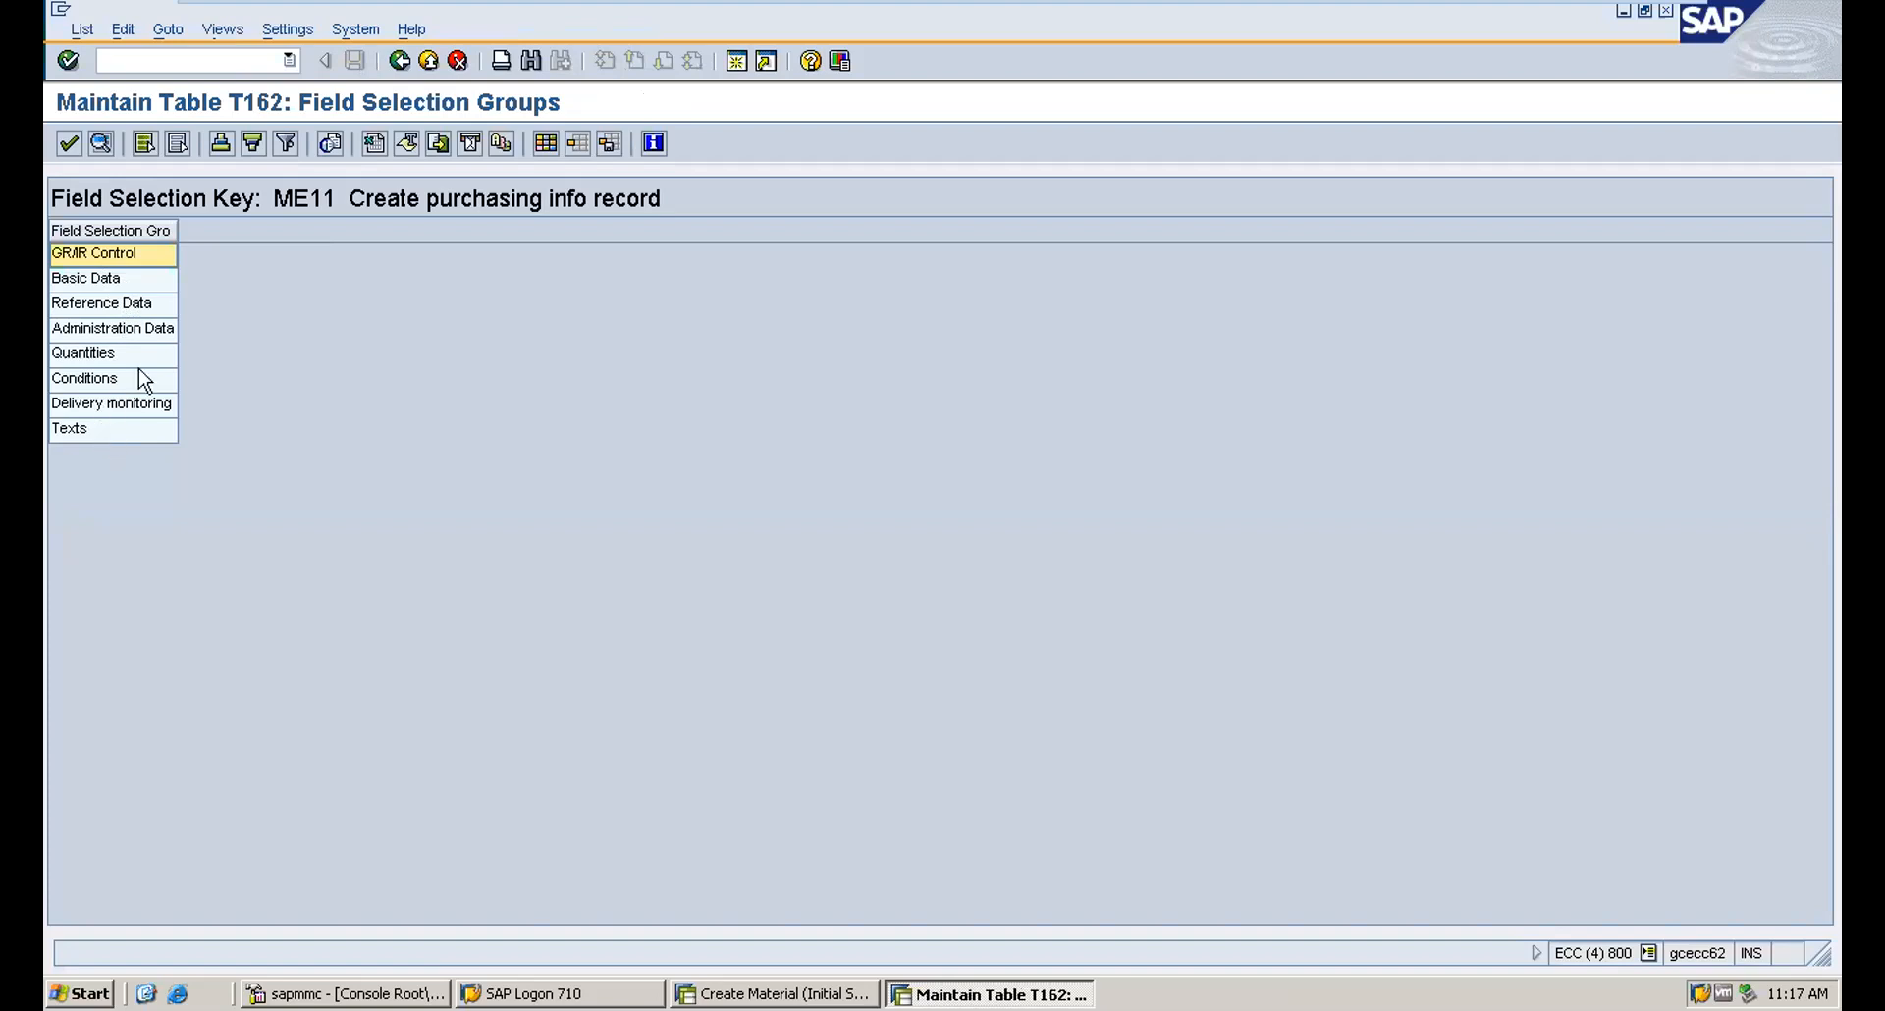
double_click(104, 284)
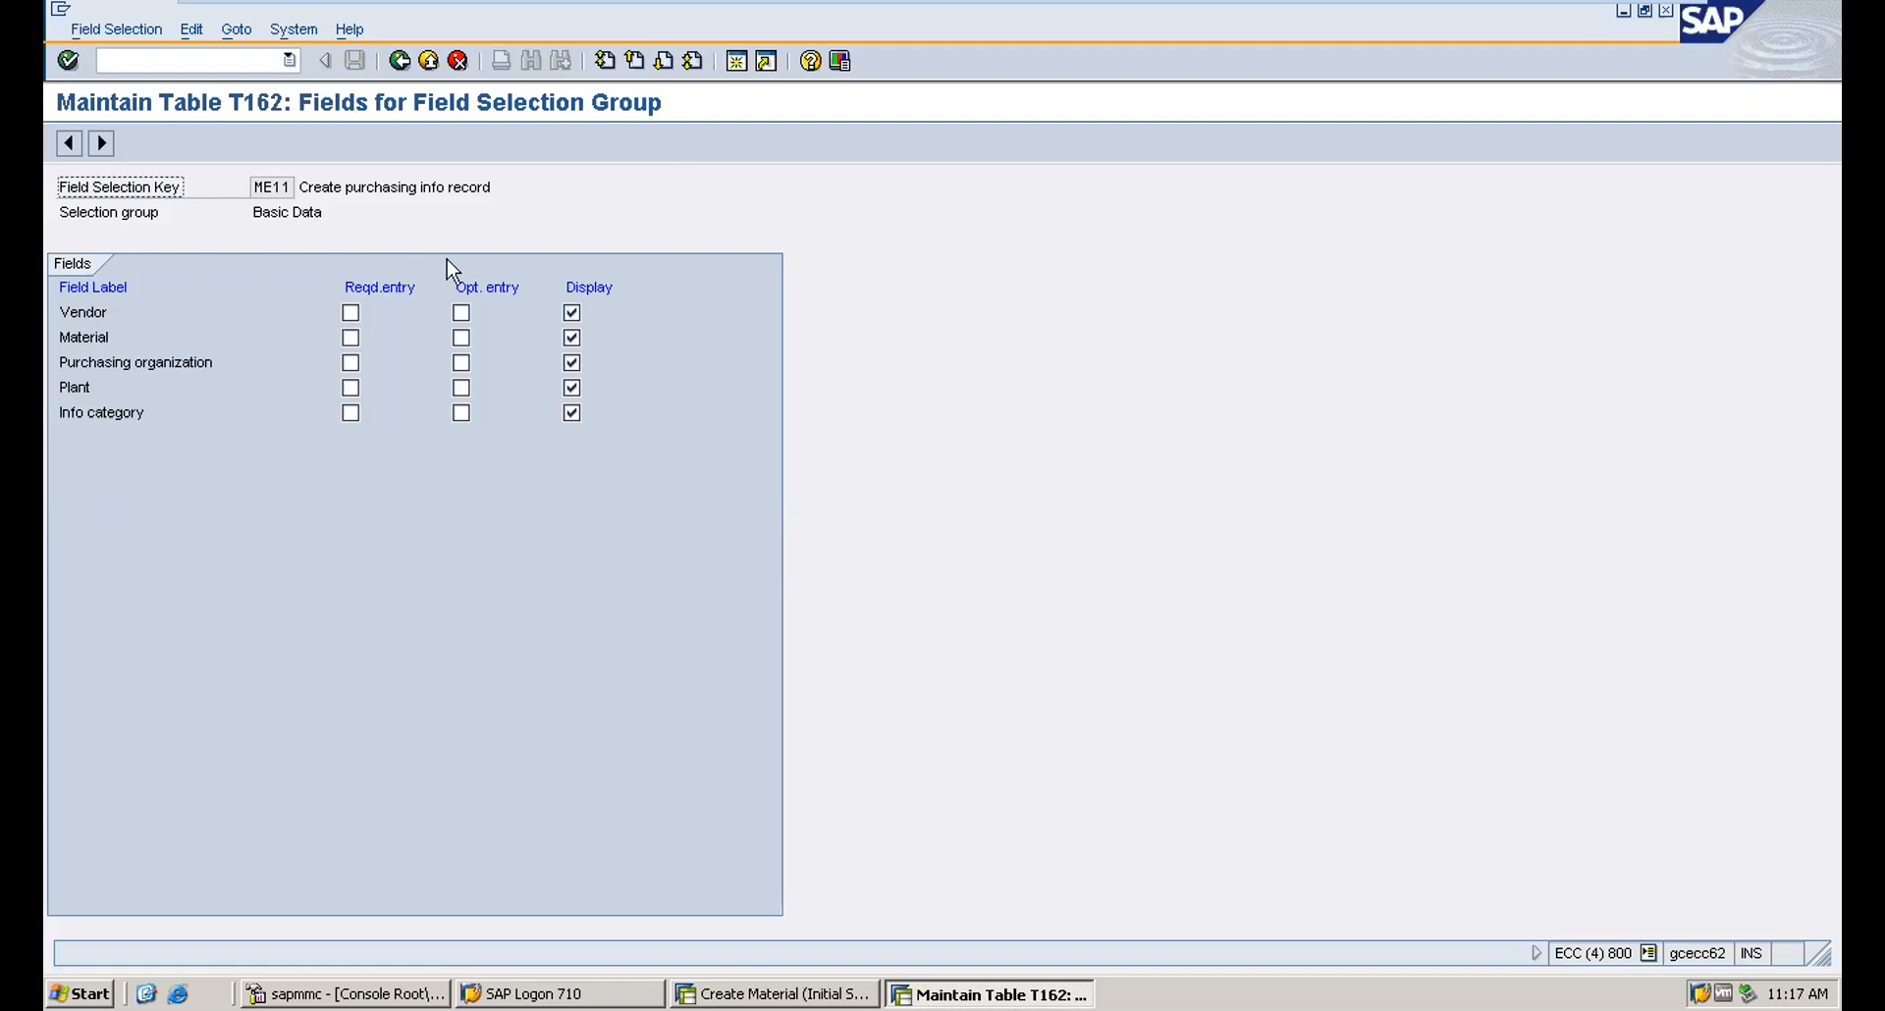
click(399, 61)
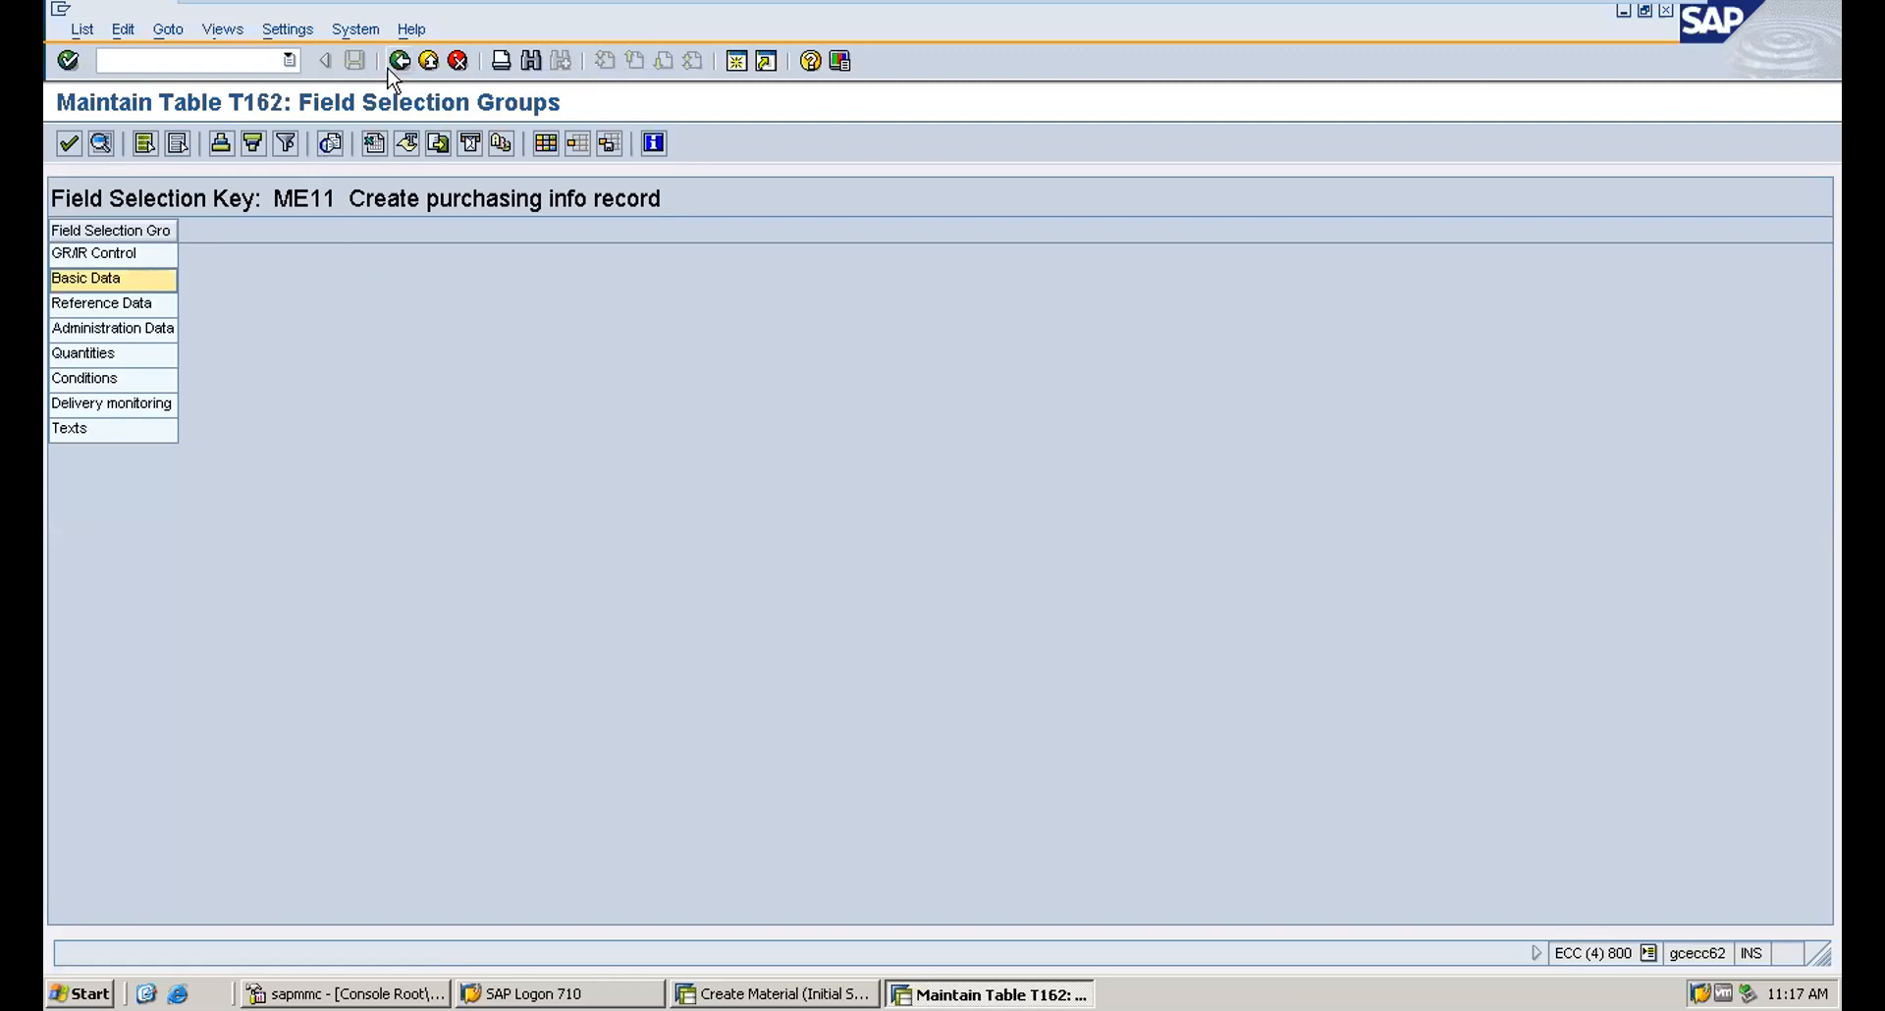
click(400, 61)
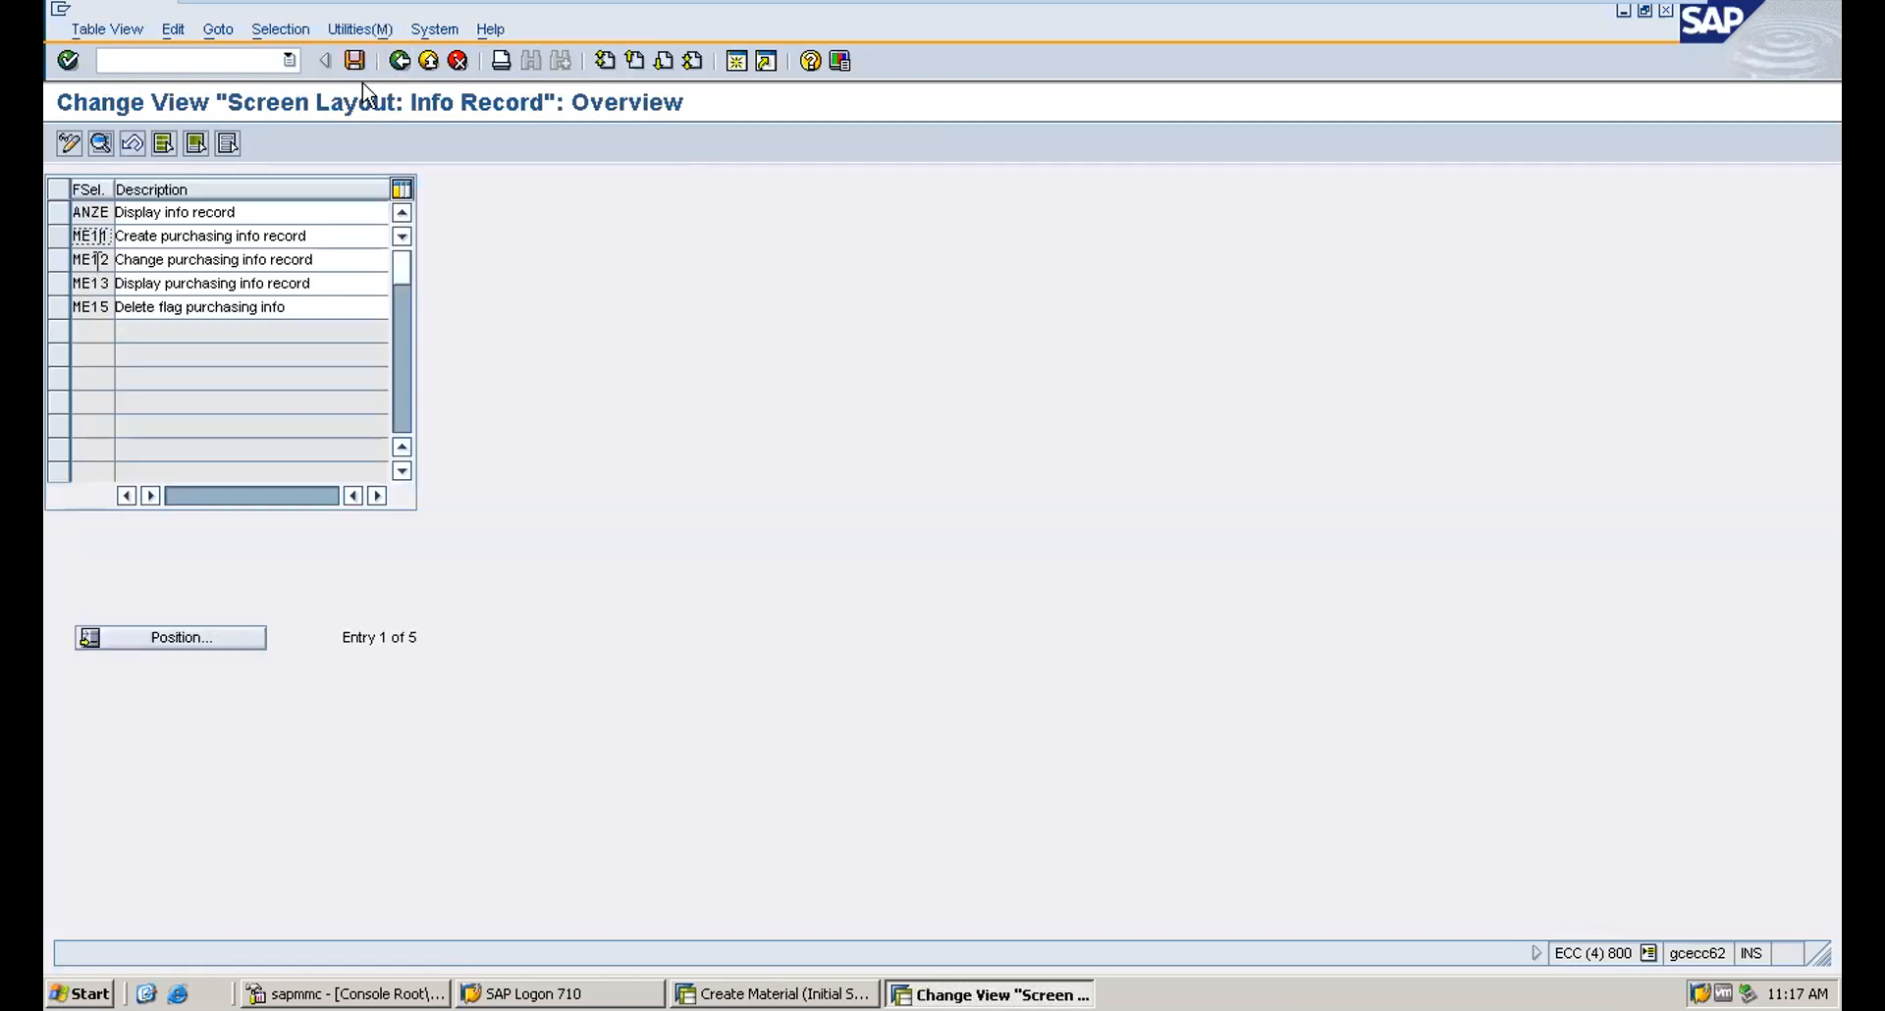
Review the Basic Data field selection for ME12 and return to the implementation guide.
double_click(96, 259)
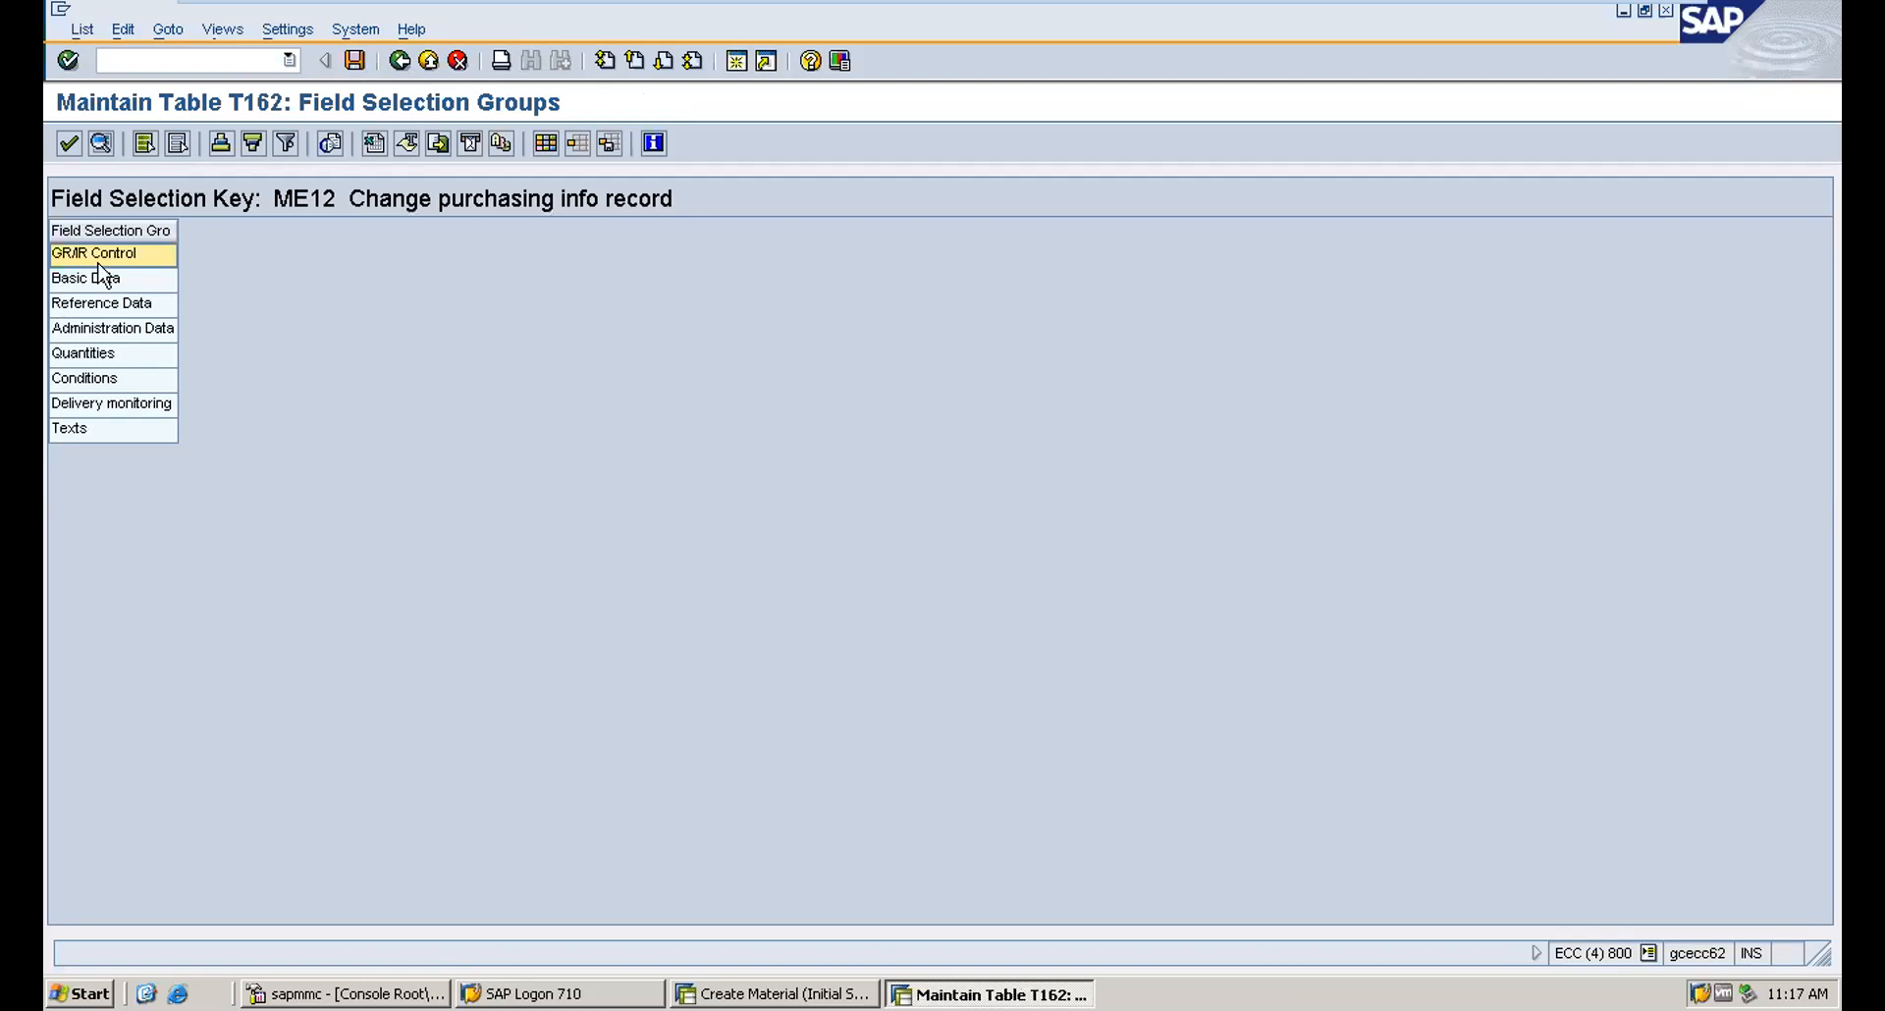
double_click(106, 280)
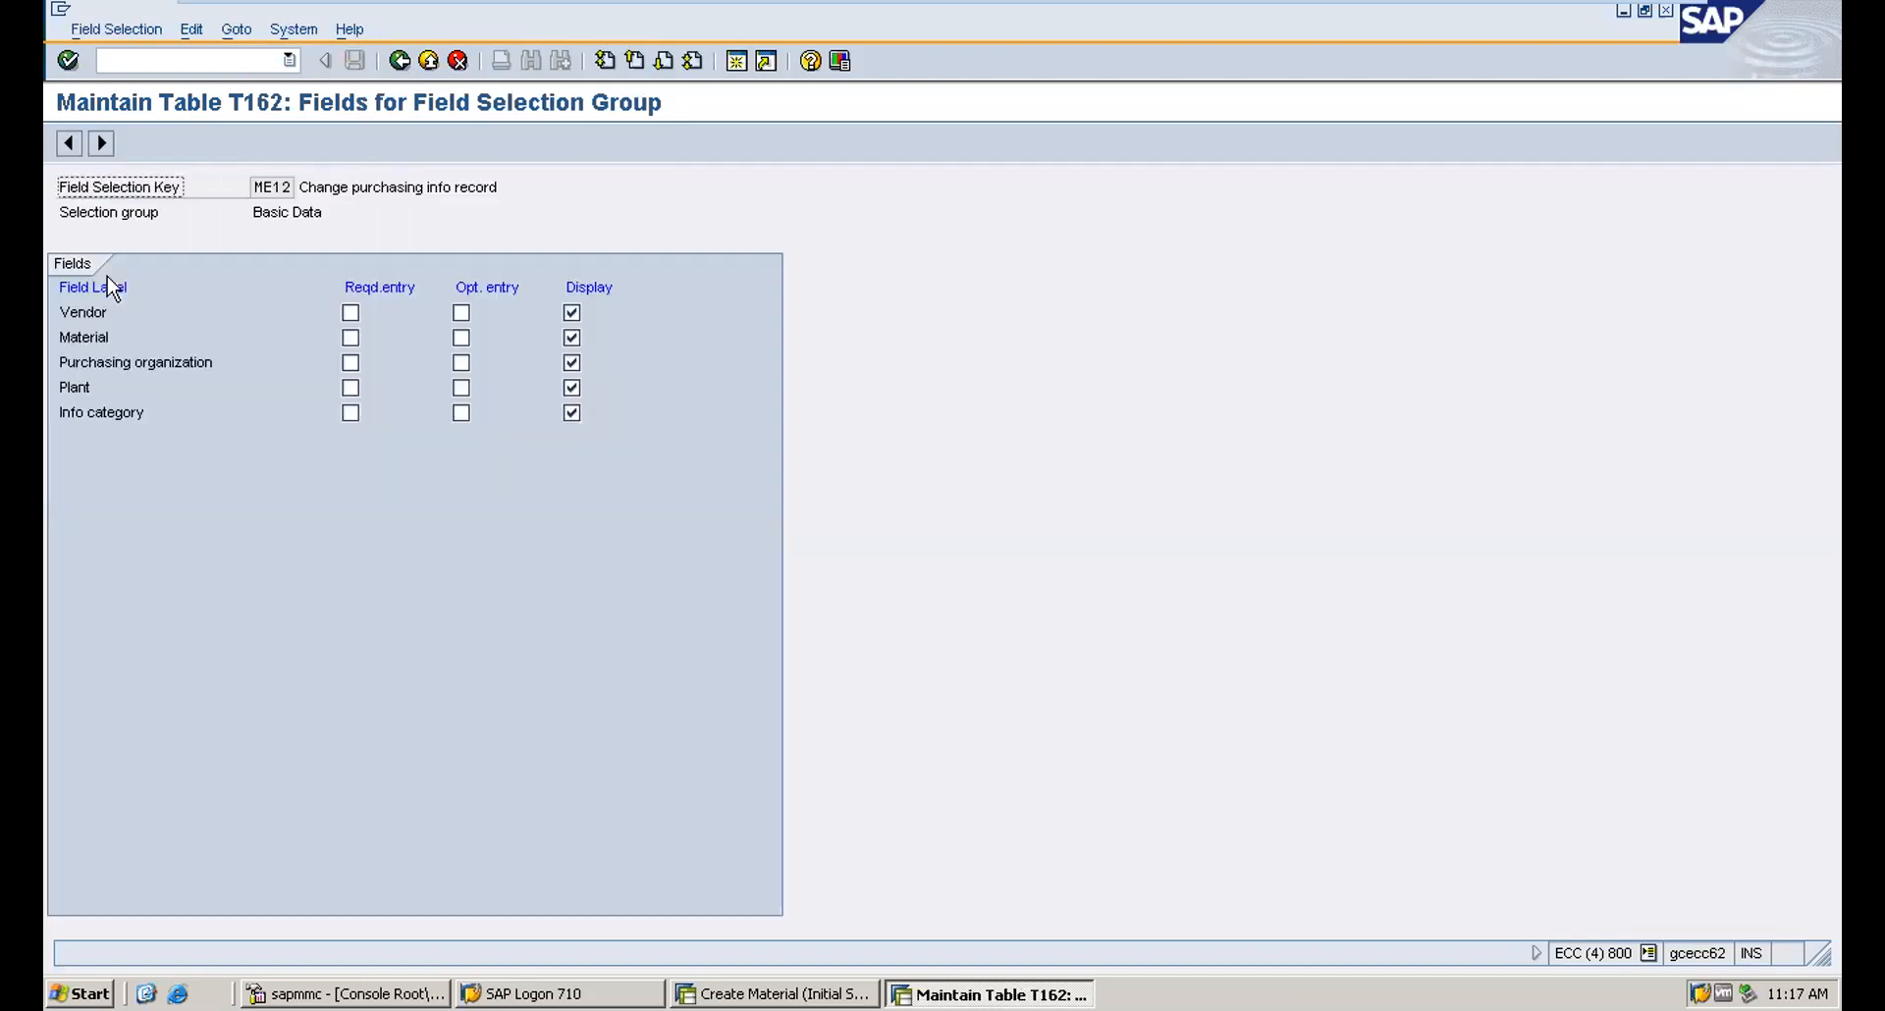
click(398, 62)
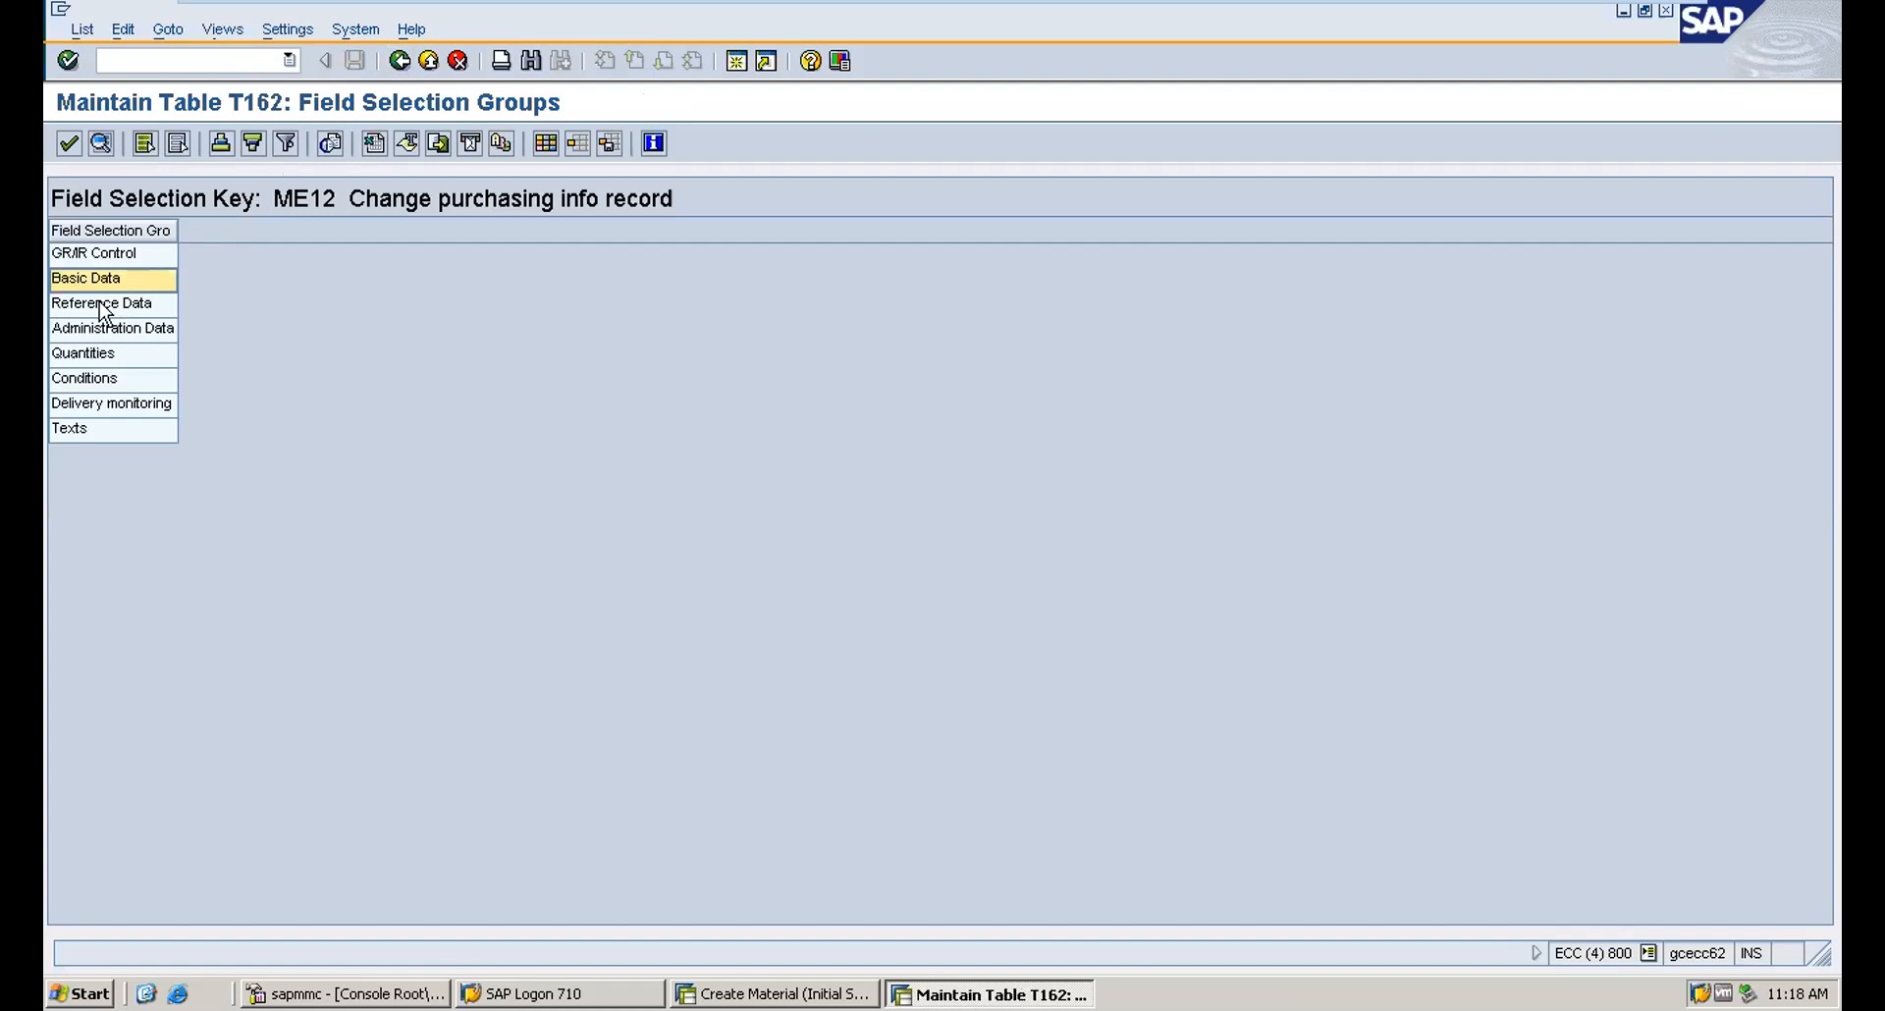
click(399, 62)
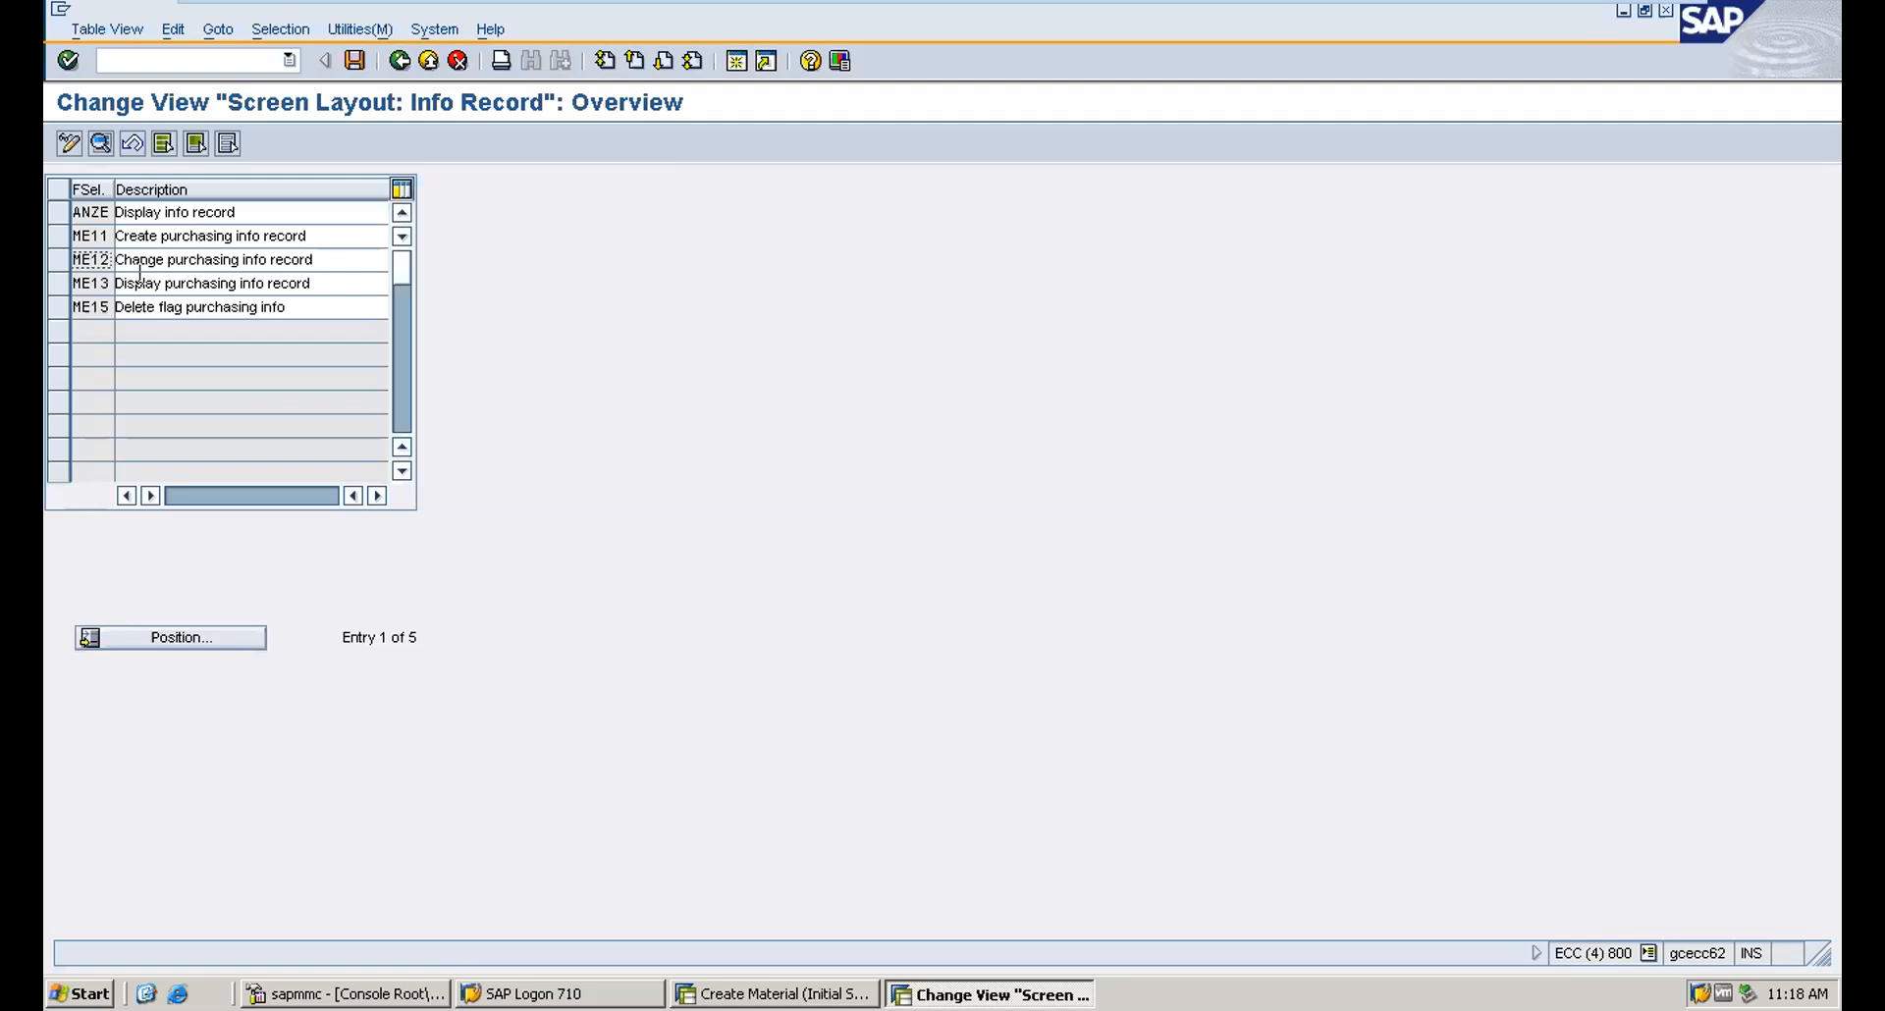
click(401, 64)
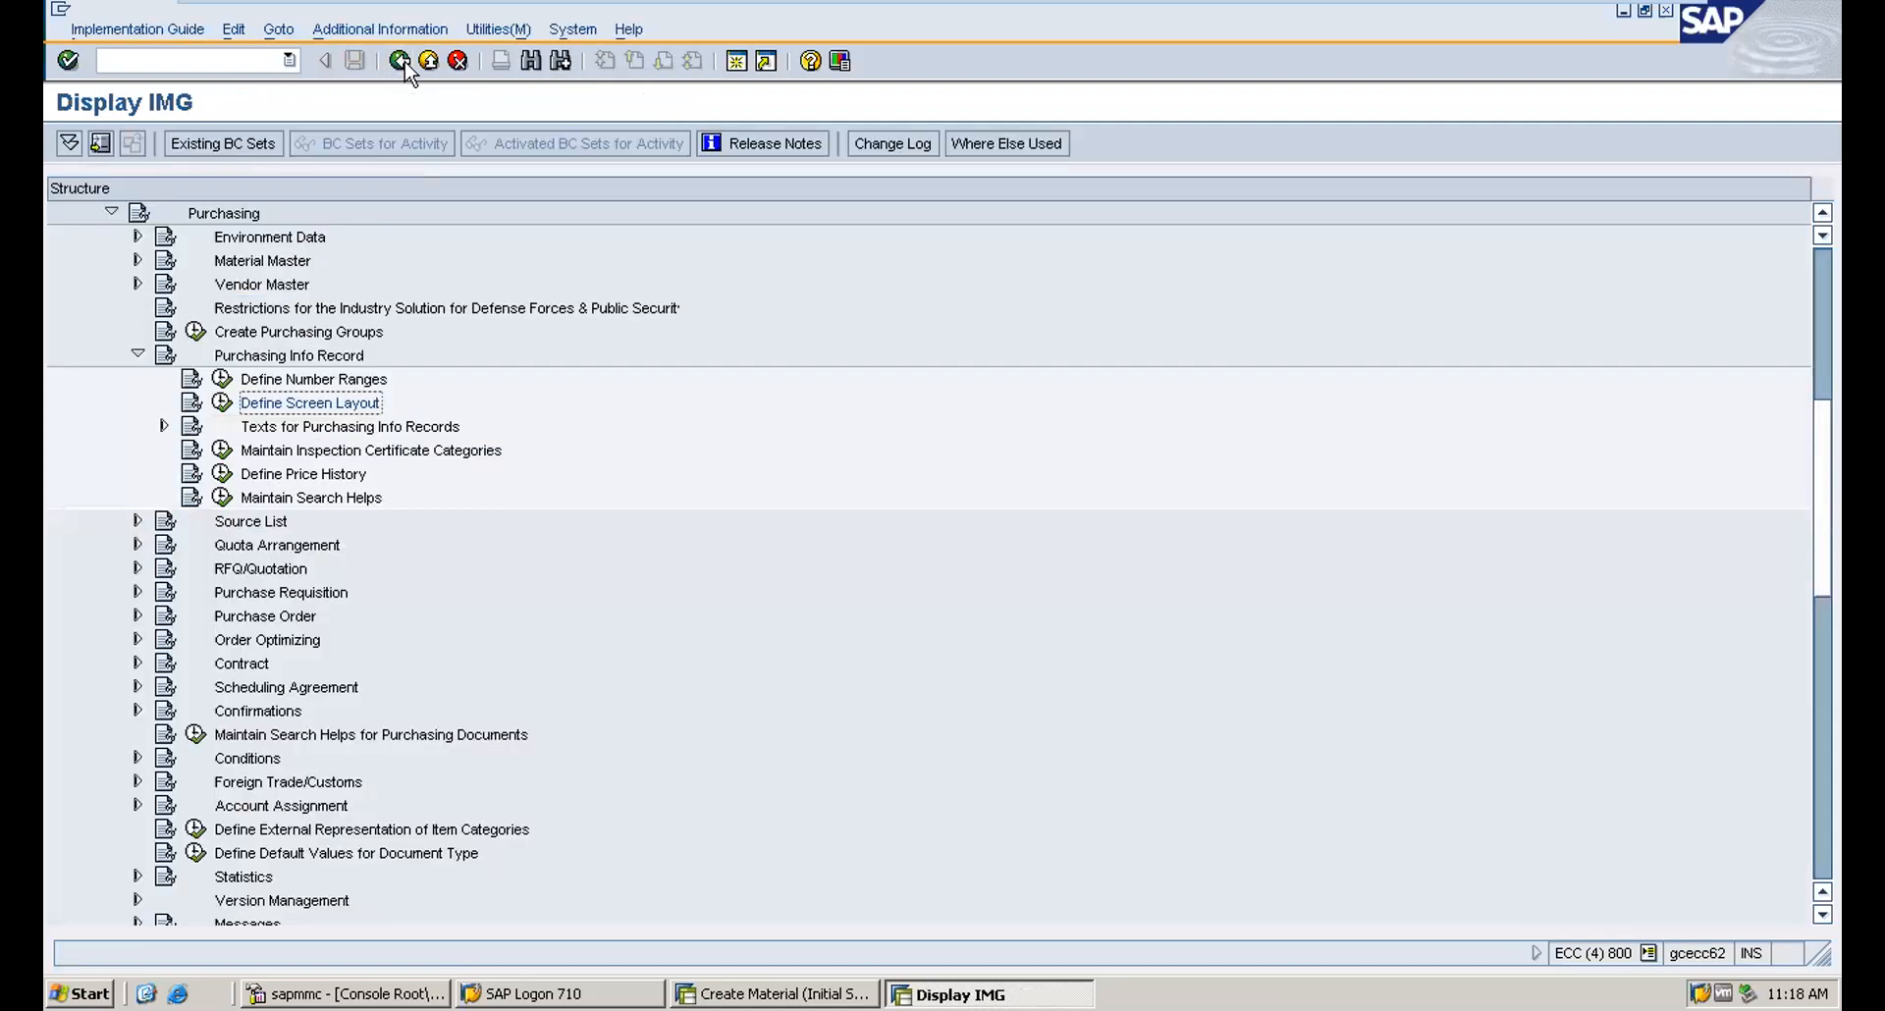